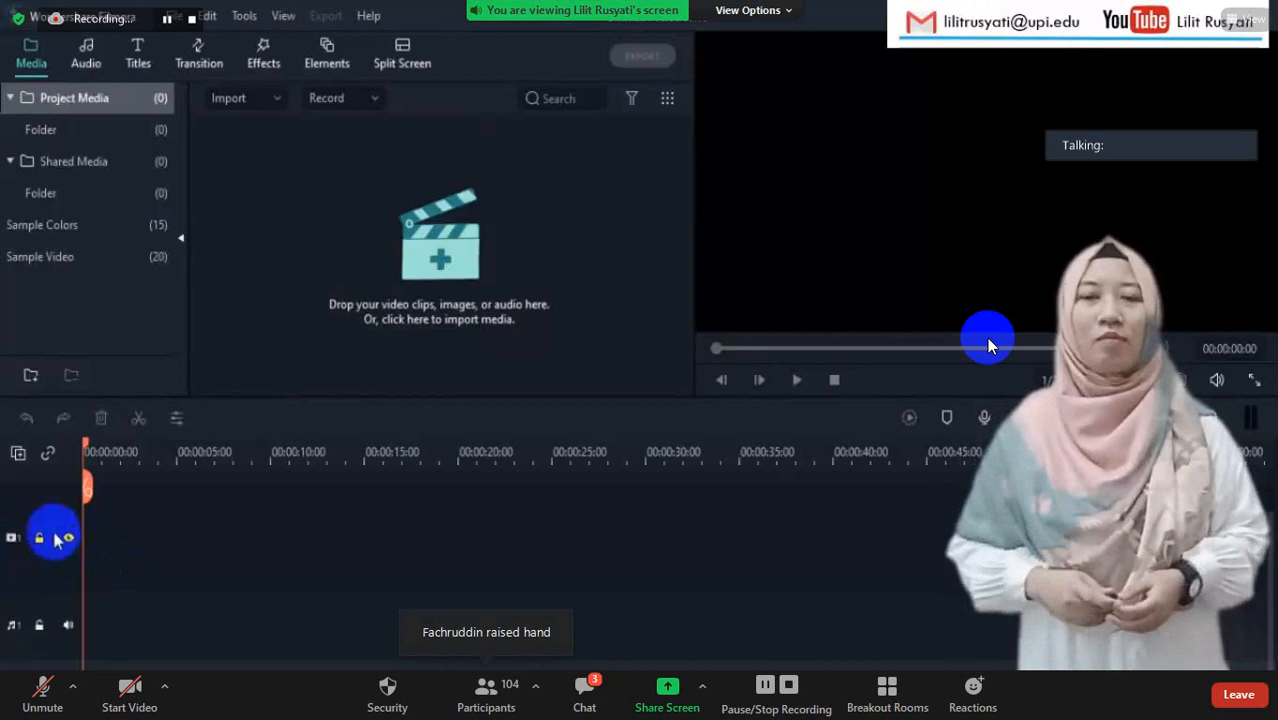
left_click(19, 457)
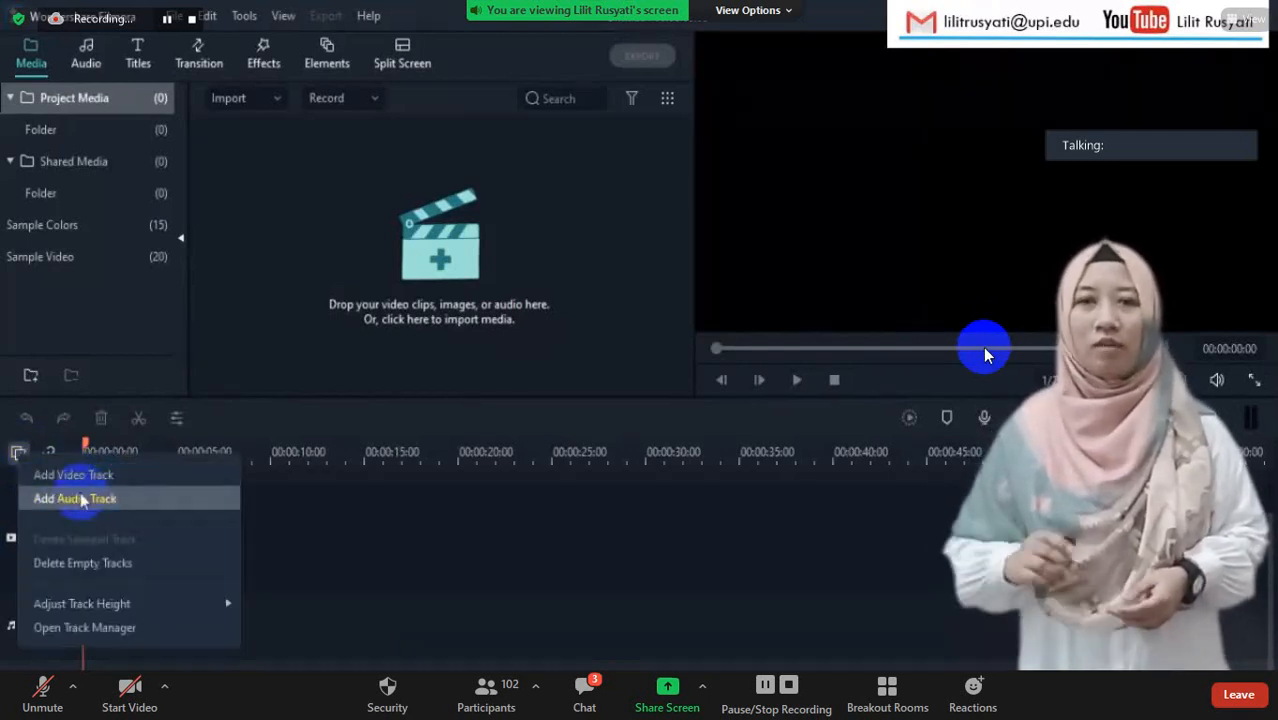
left_click(293, 545)
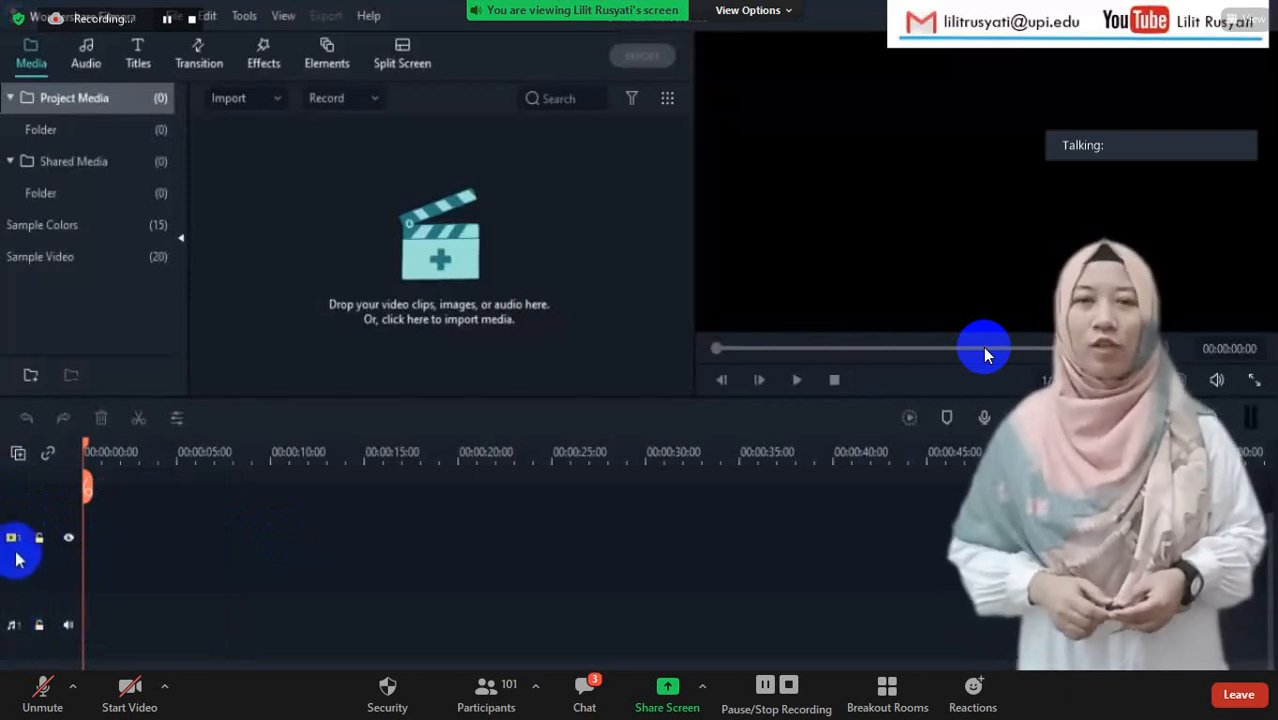
left_click(17, 458)
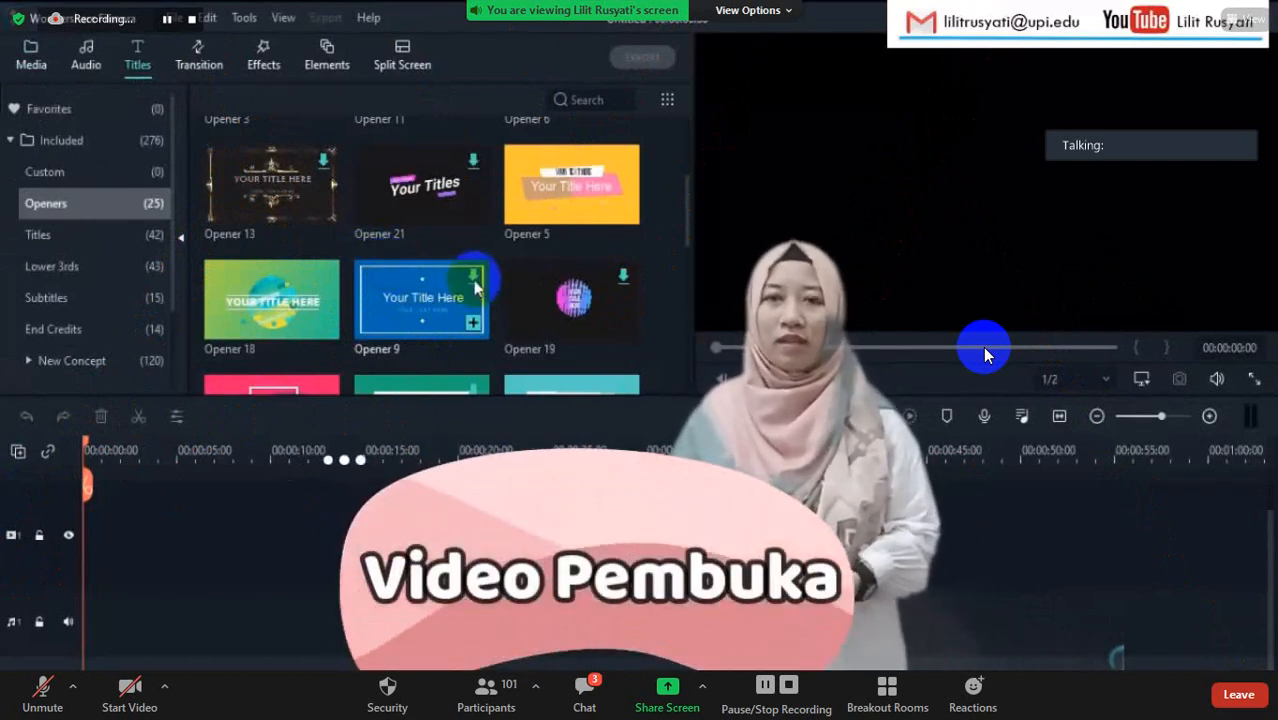
- Browse the opener title templates and place Opener 20 at the start of the video track
scroll(476, 288, "up", 3)
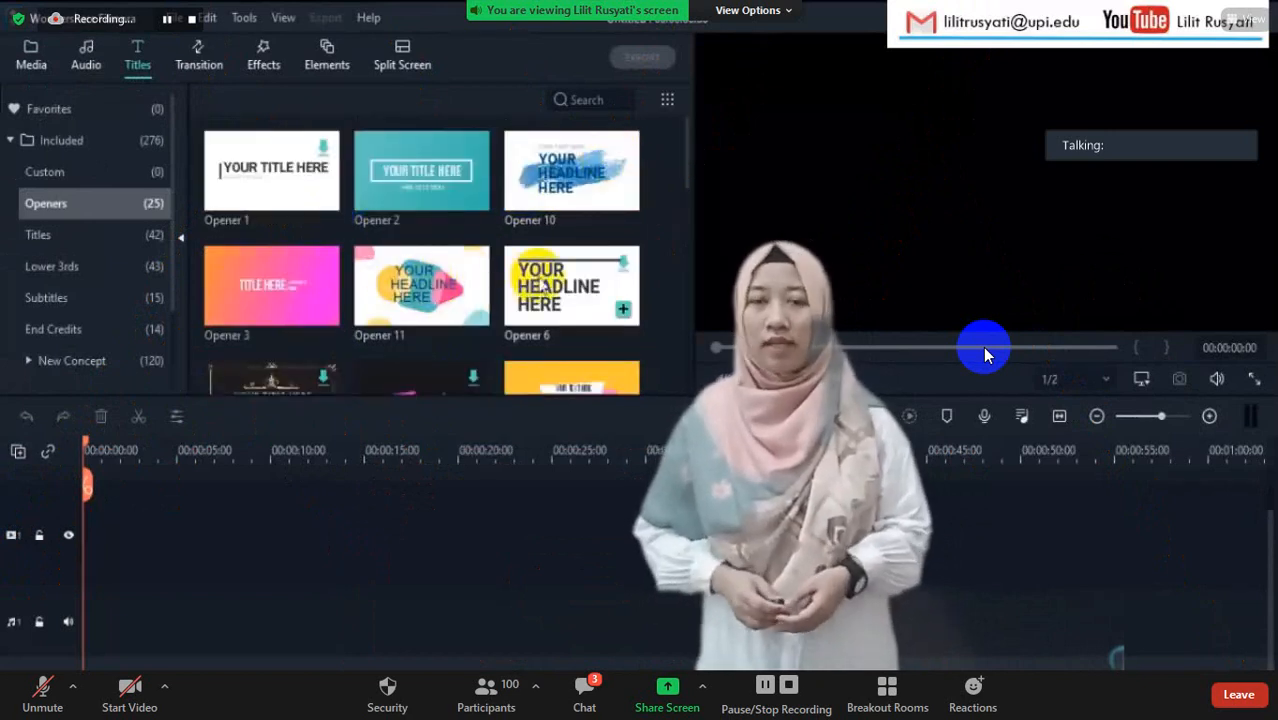
scroll(538, 285, "down", 3)
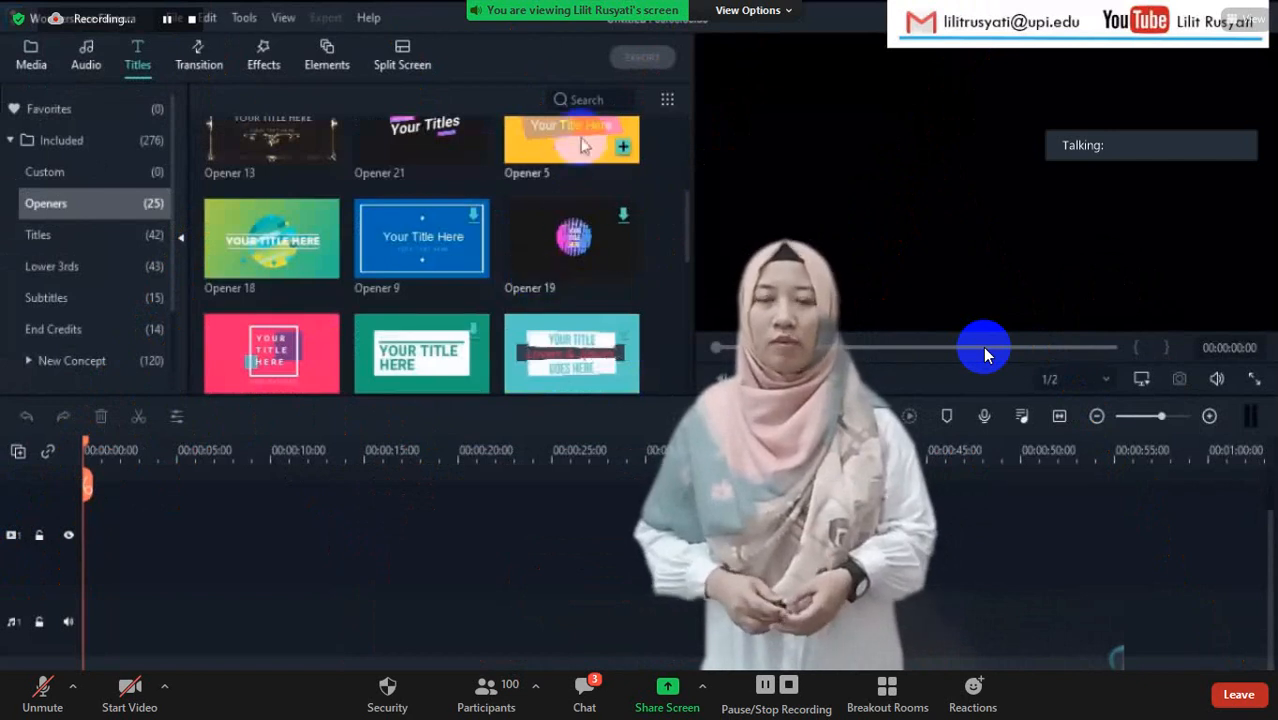
scroll(503, 308, "down", 3)
scroll(503, 308, "down", 2)
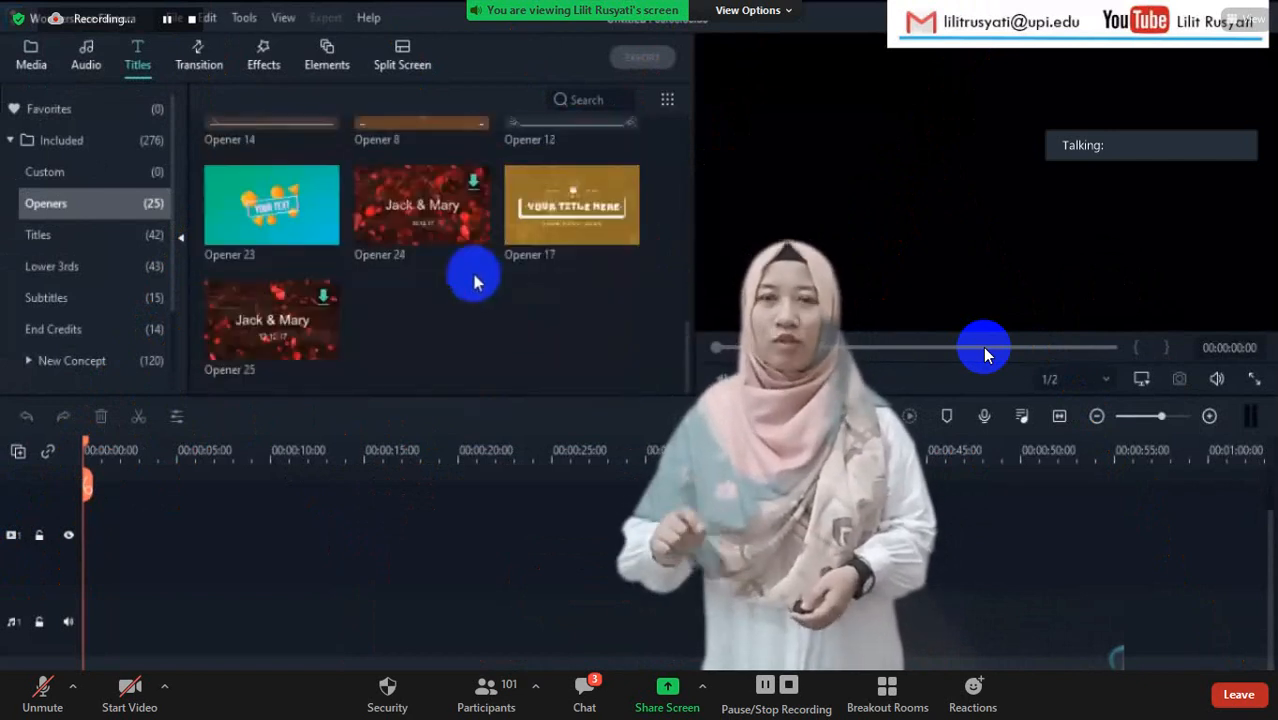
scroll(465, 265, "up", 3)
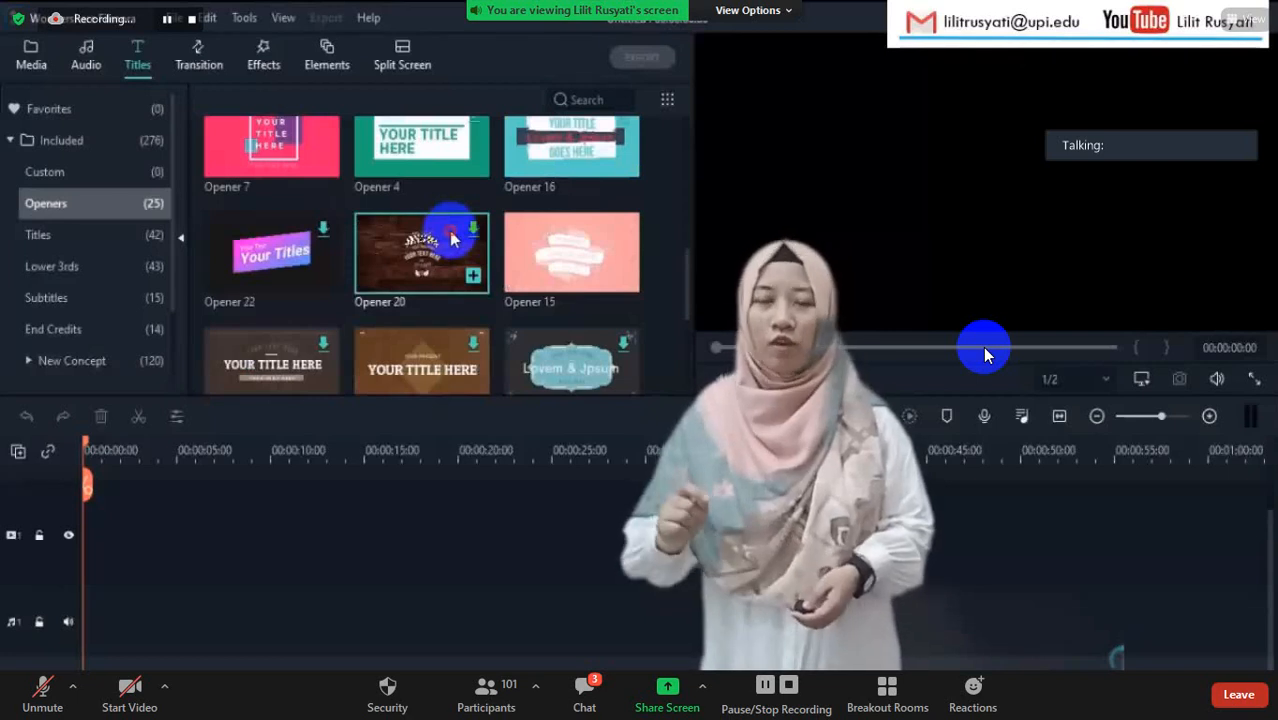
left_click_drag(450, 237, 88, 553)
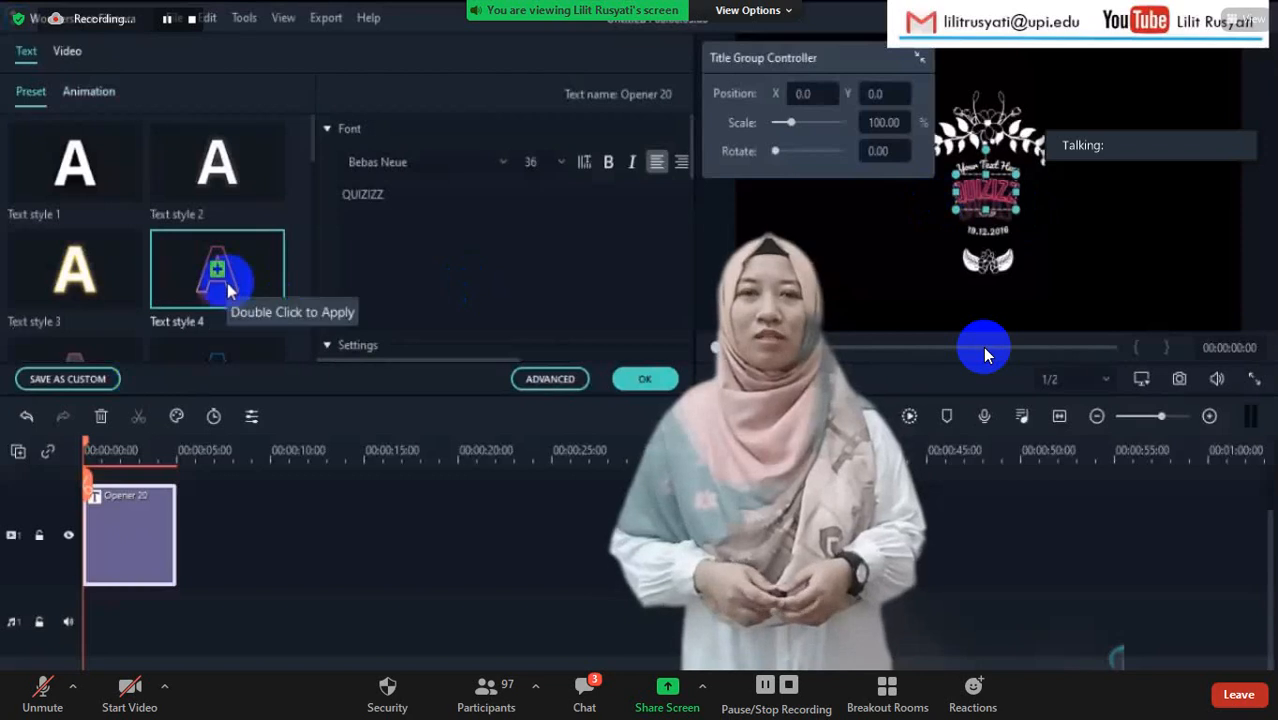
- Try the Text style 14 preset on the opener's QUIZIZZ text
scroll(228, 285, "down", 5)
scroll(227, 288, "down", 2)
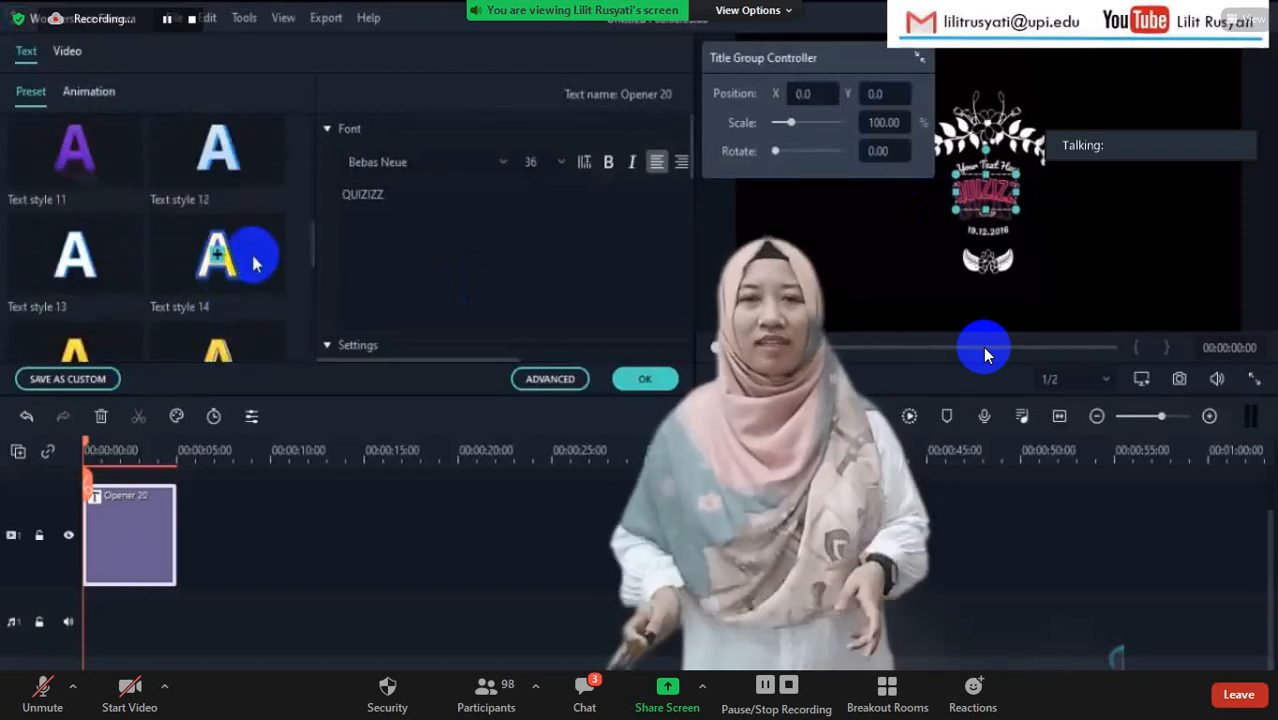
double_click(250, 262)
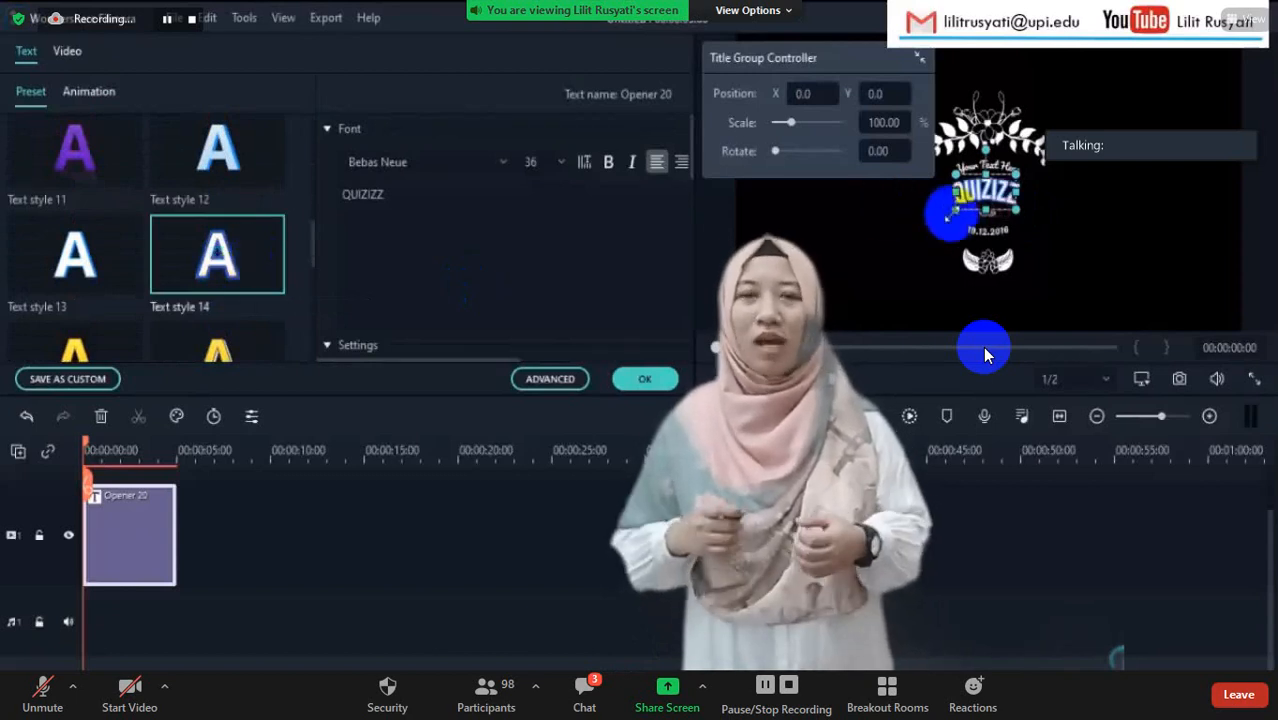
- Apply the Text style 18 preset to the opener's QUIZIZZ text and collapse the Title Group Controller
scroll(130, 340, "down", 3)
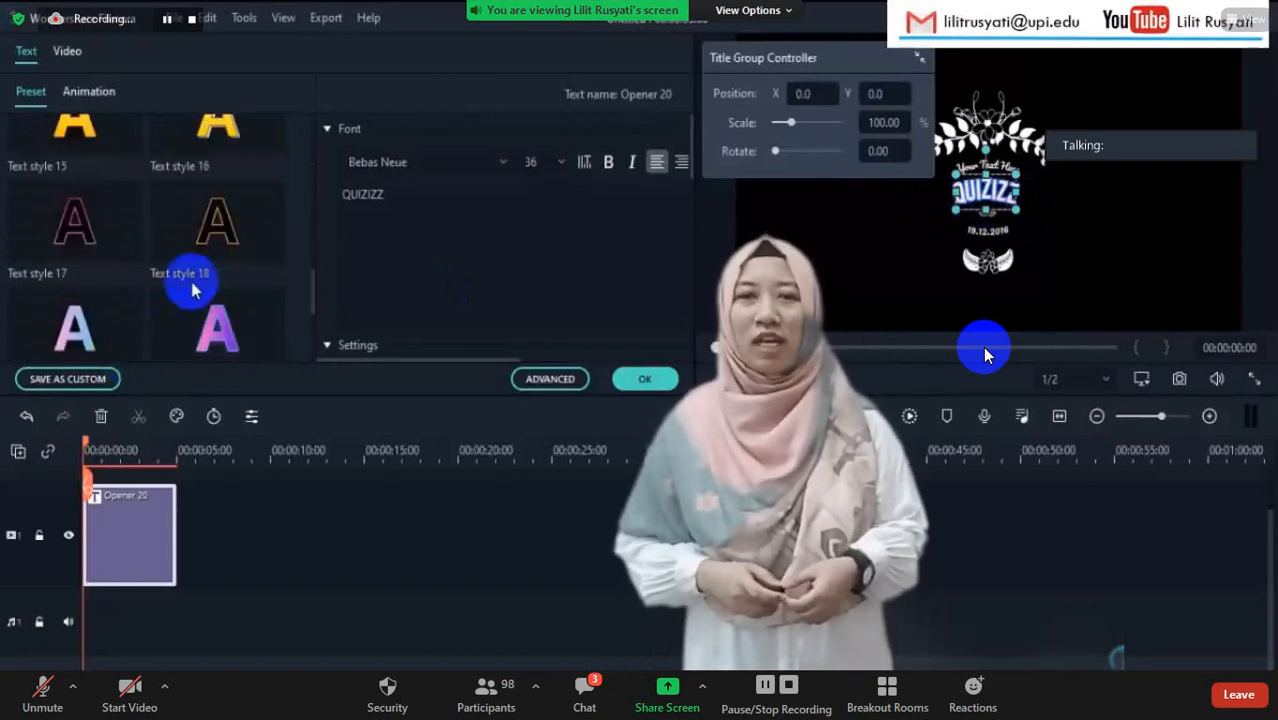
left_click(240, 245)
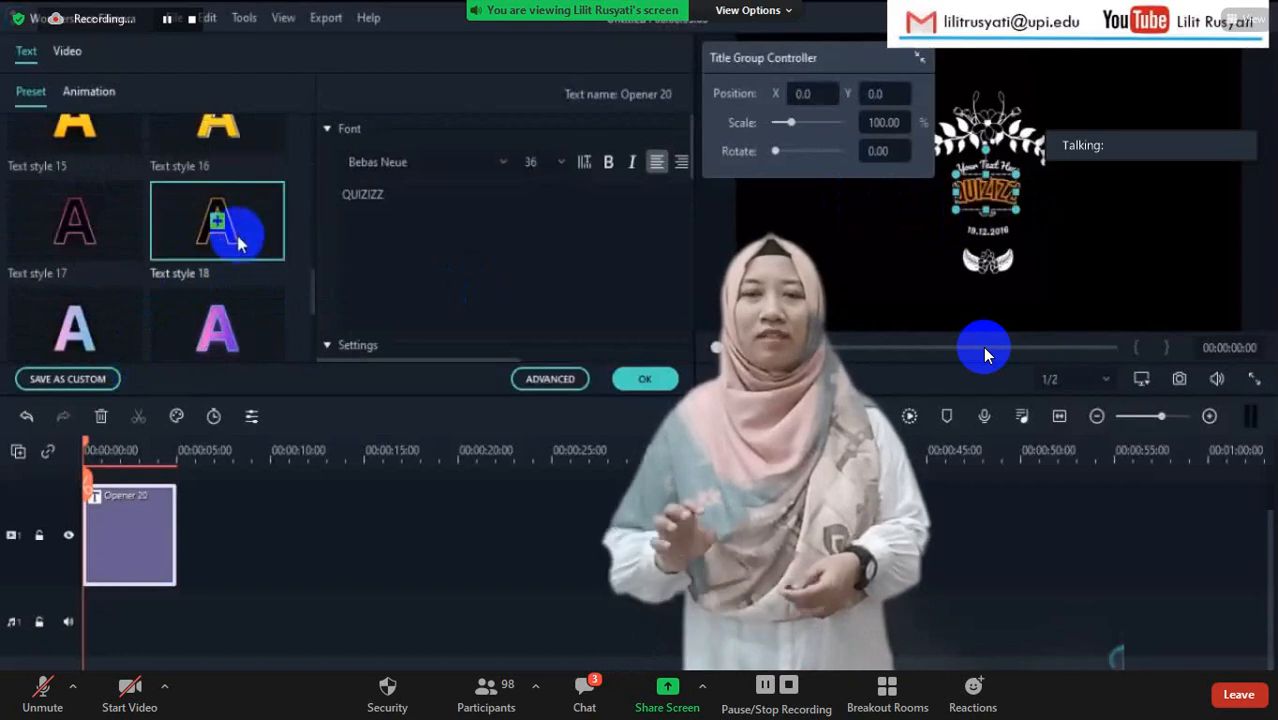
left_click(421, 265)
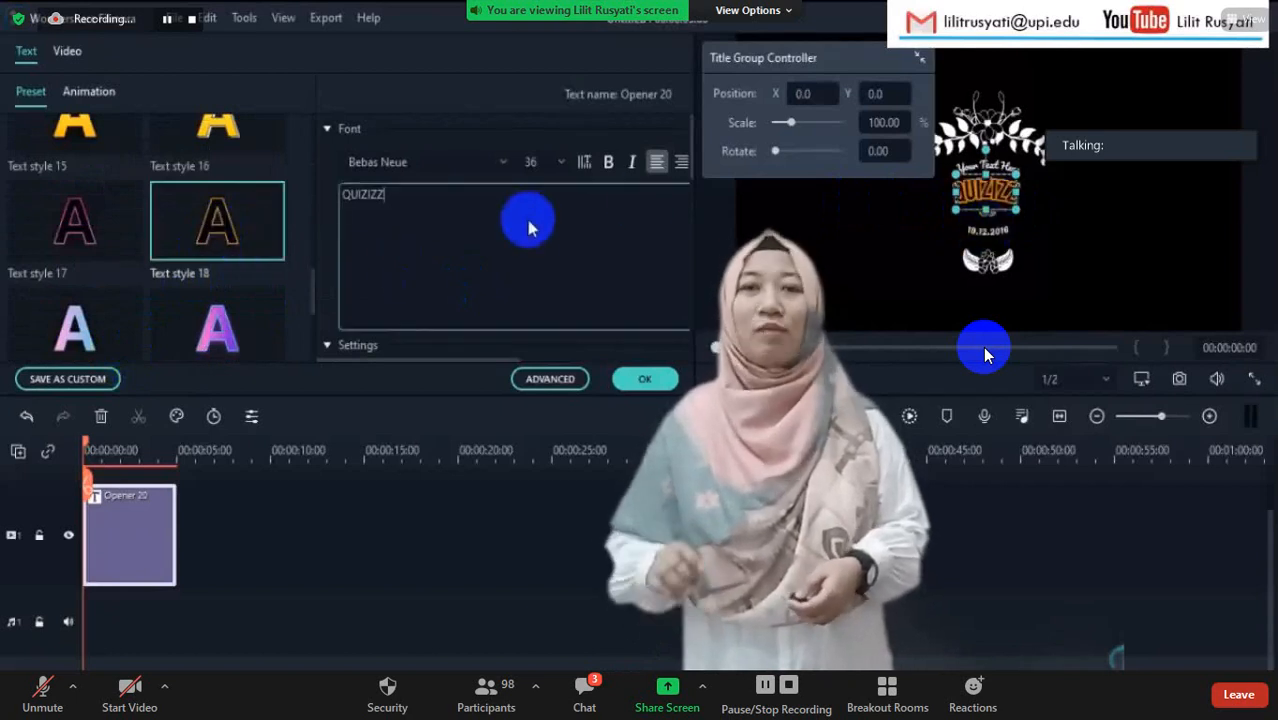
left_click(920, 58)
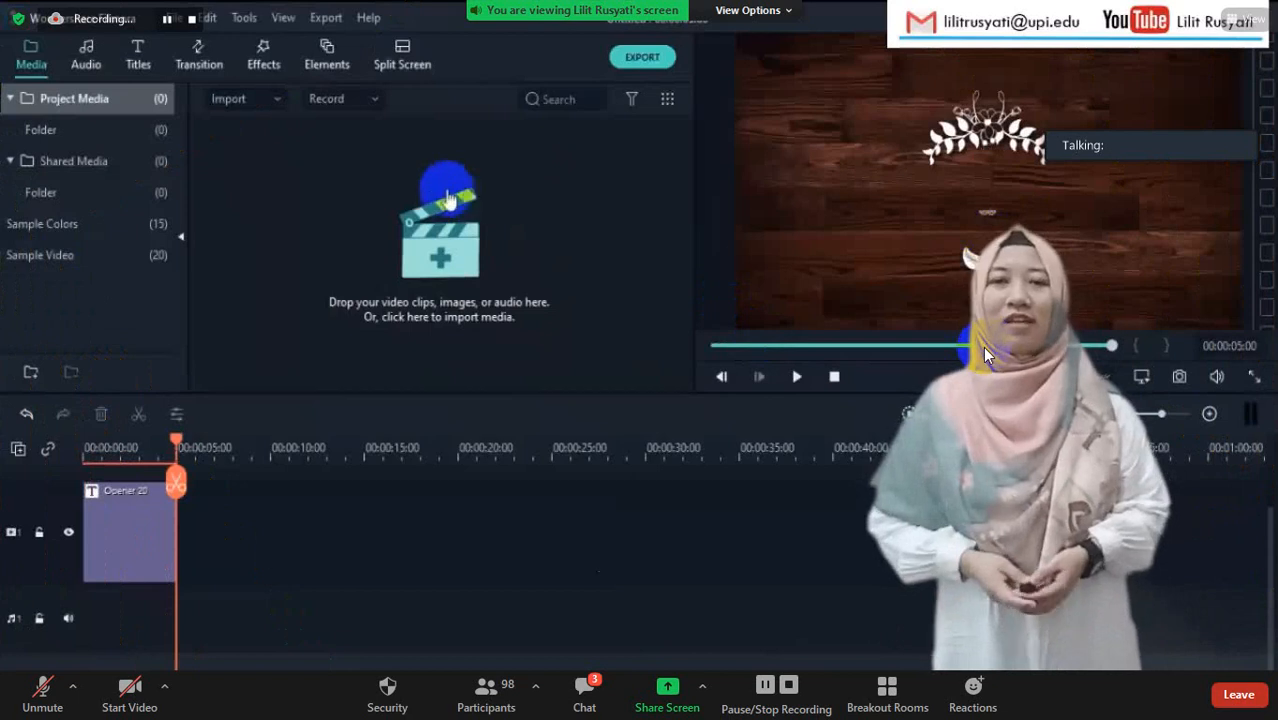
- Import all media files from the Quizizz folder inside the FILMORA folder on drive D into the project
left_click(278, 103)
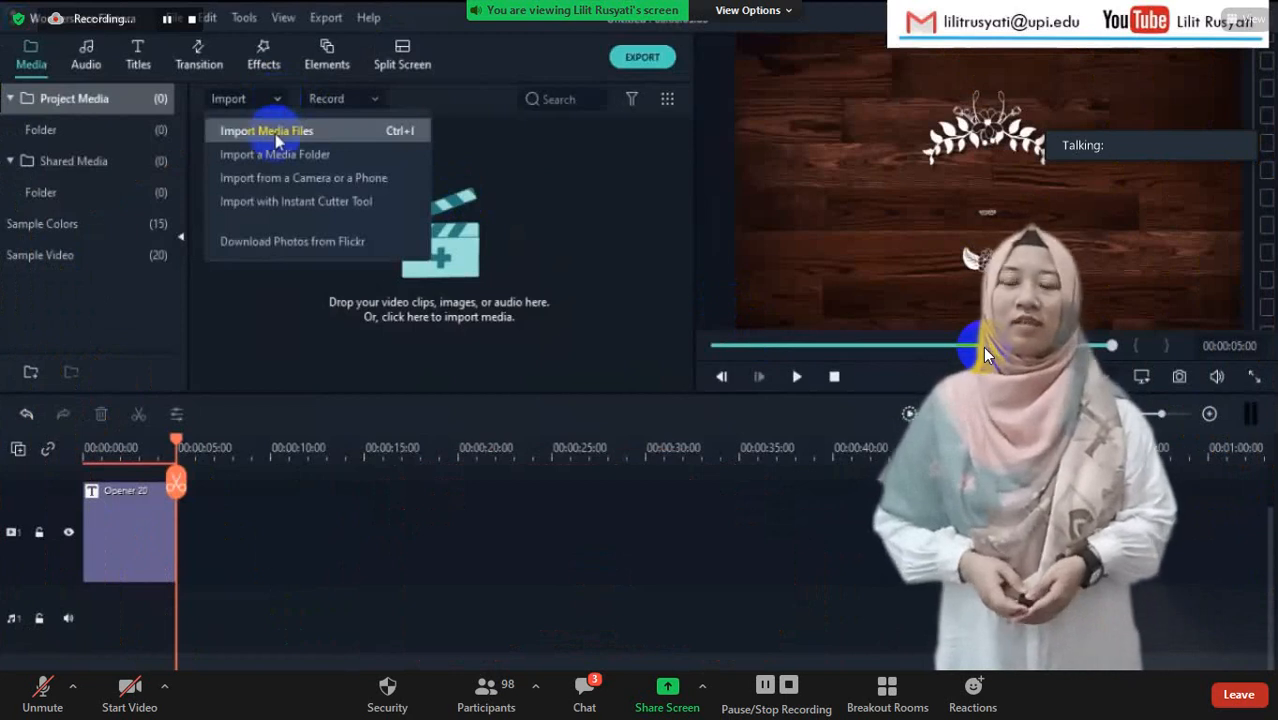
left_click(278, 140)
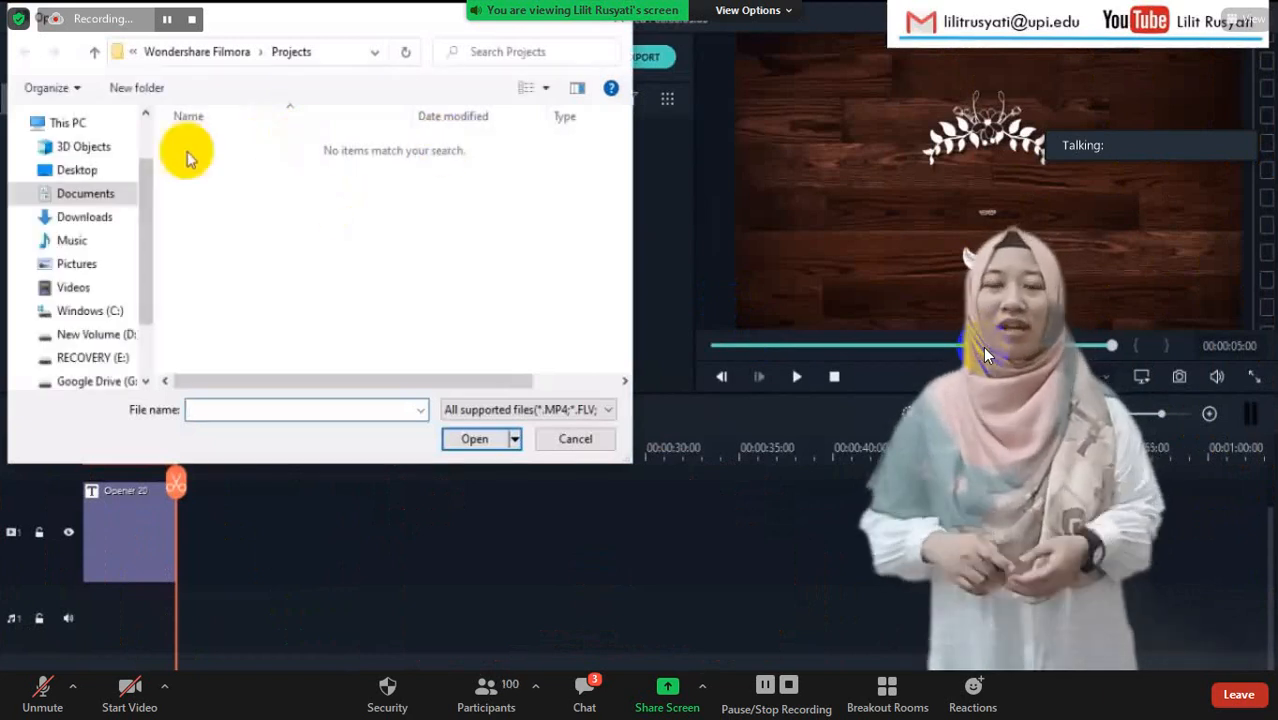
left_click(95, 334)
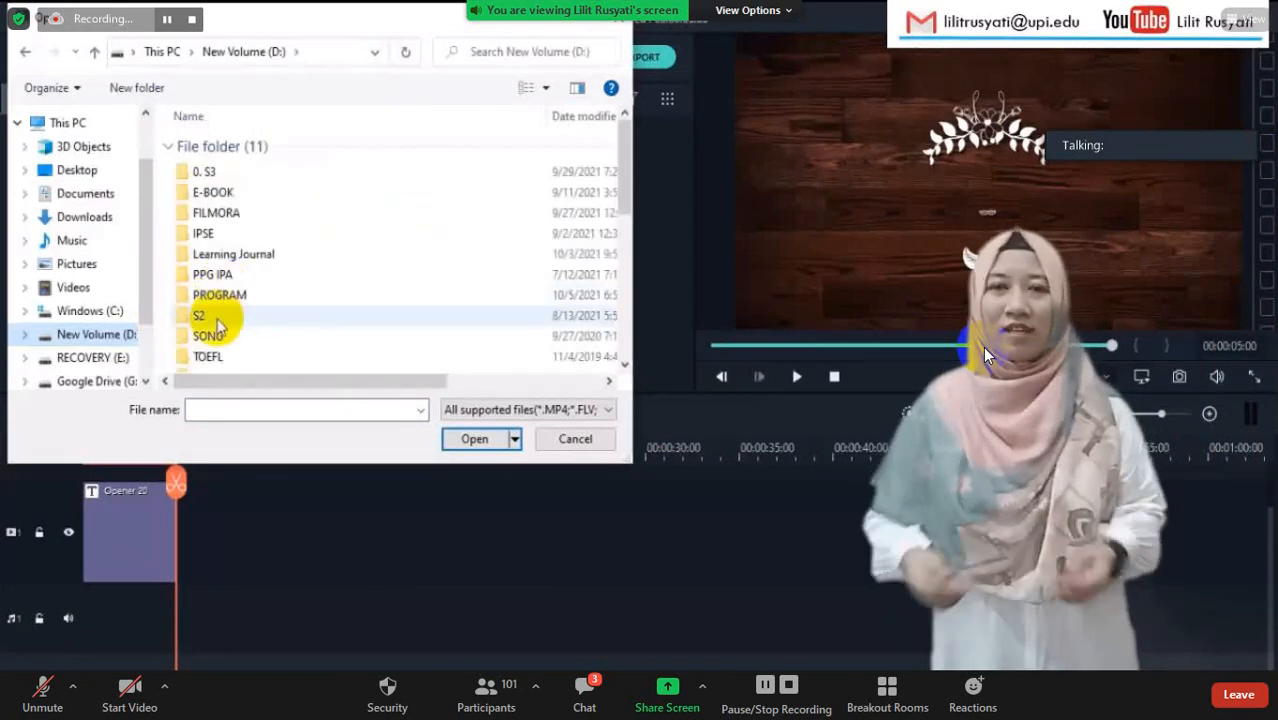
left_click(236, 214)
double_click(236, 214)
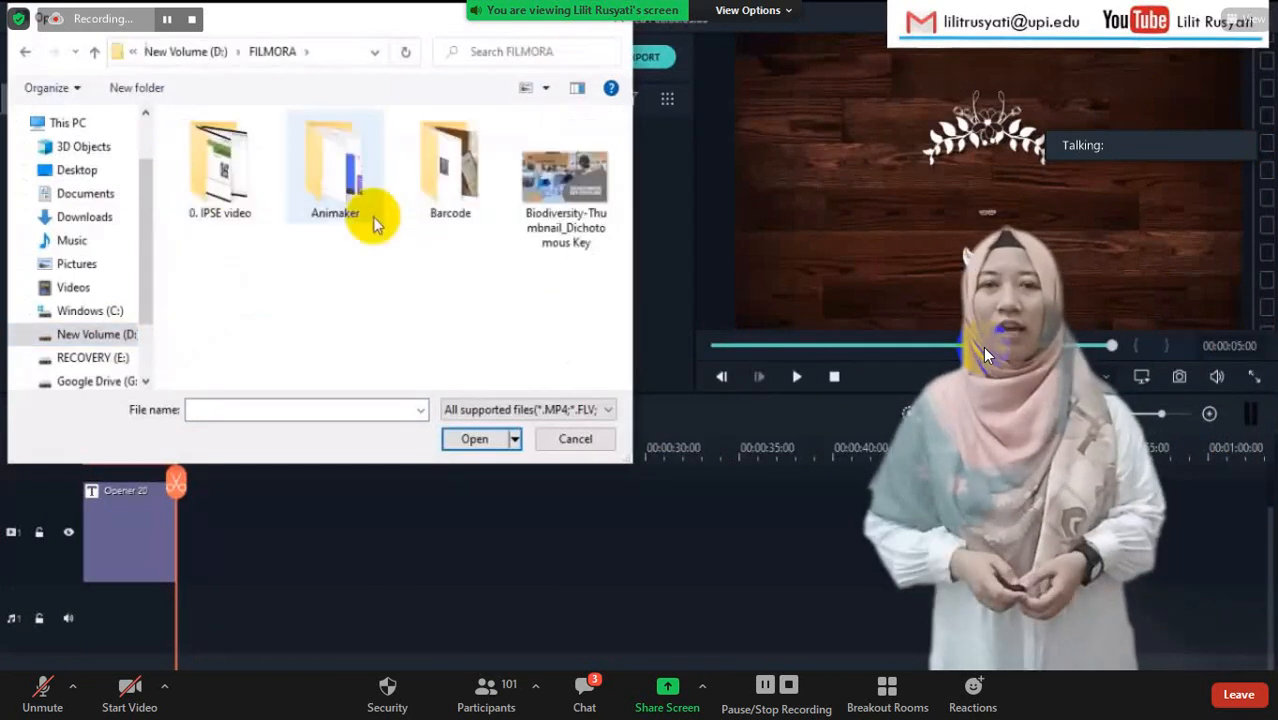
scroll(410, 302, "down", 1)
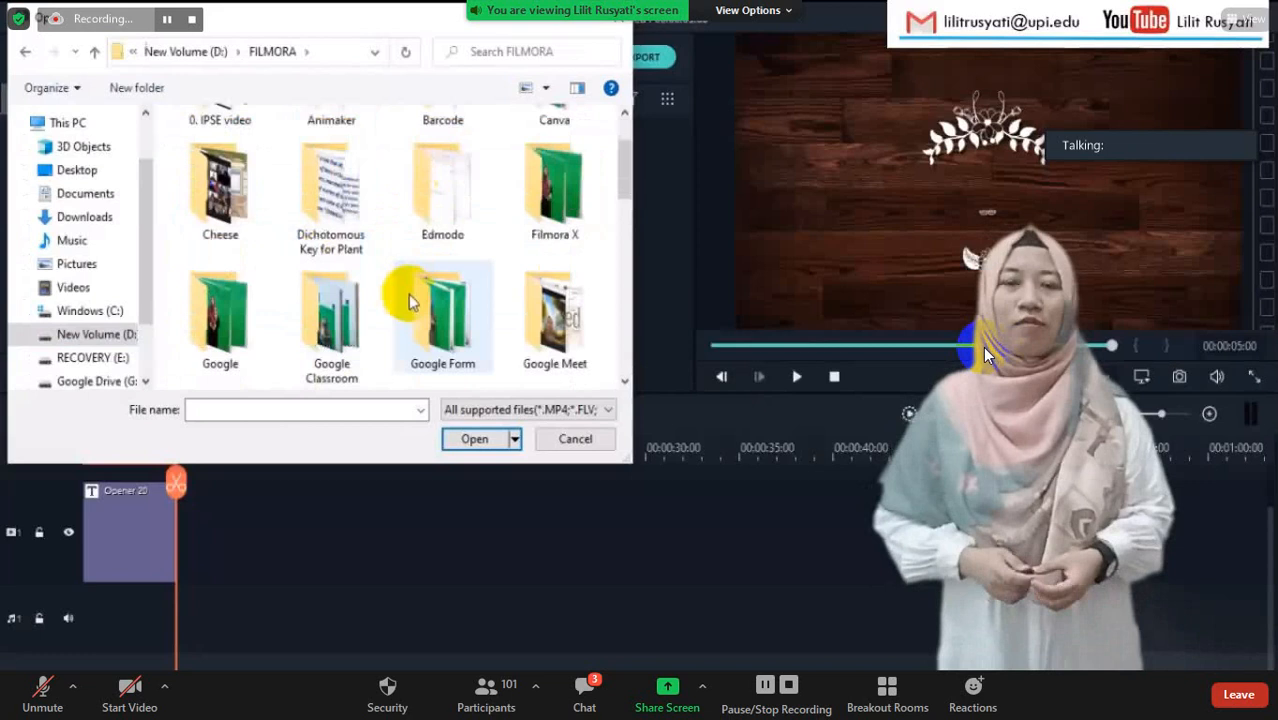
scroll(436, 293, "down", 1)
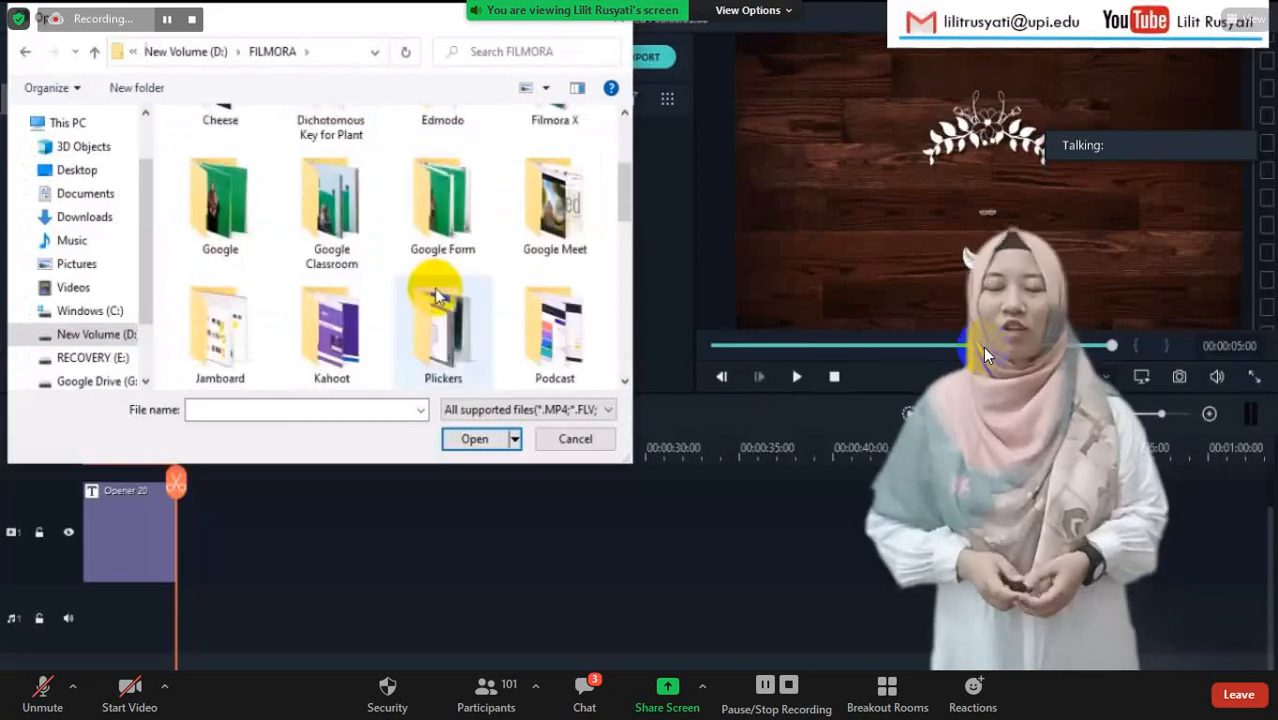
scroll(434, 288, "down", 1)
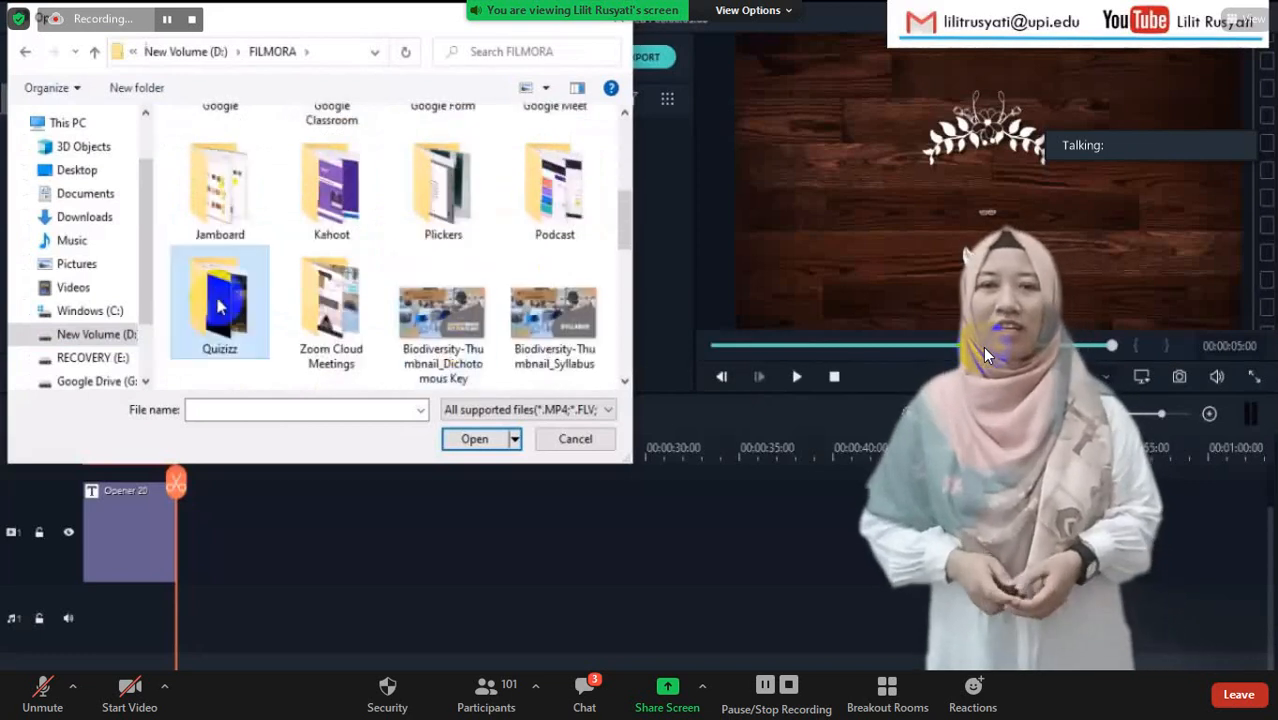
double_click(216, 300)
left_click(218, 193)
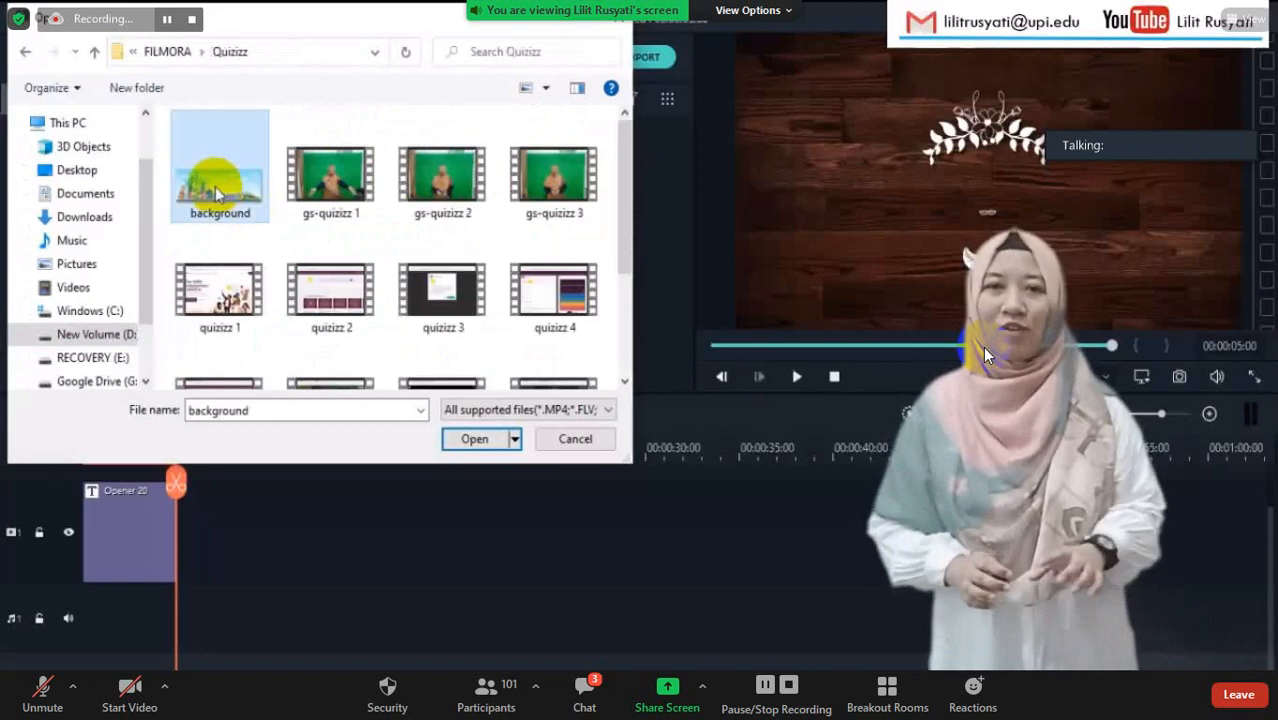
key("ctrl+a")
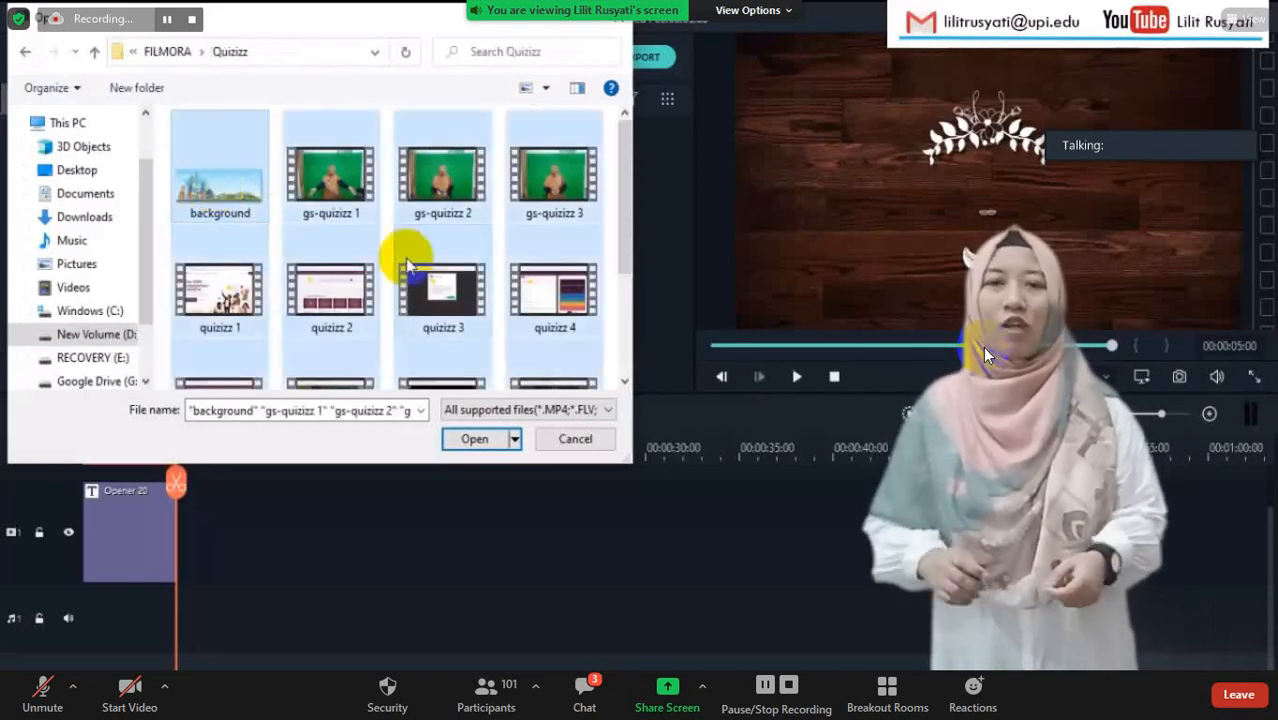
left_click(479, 438)
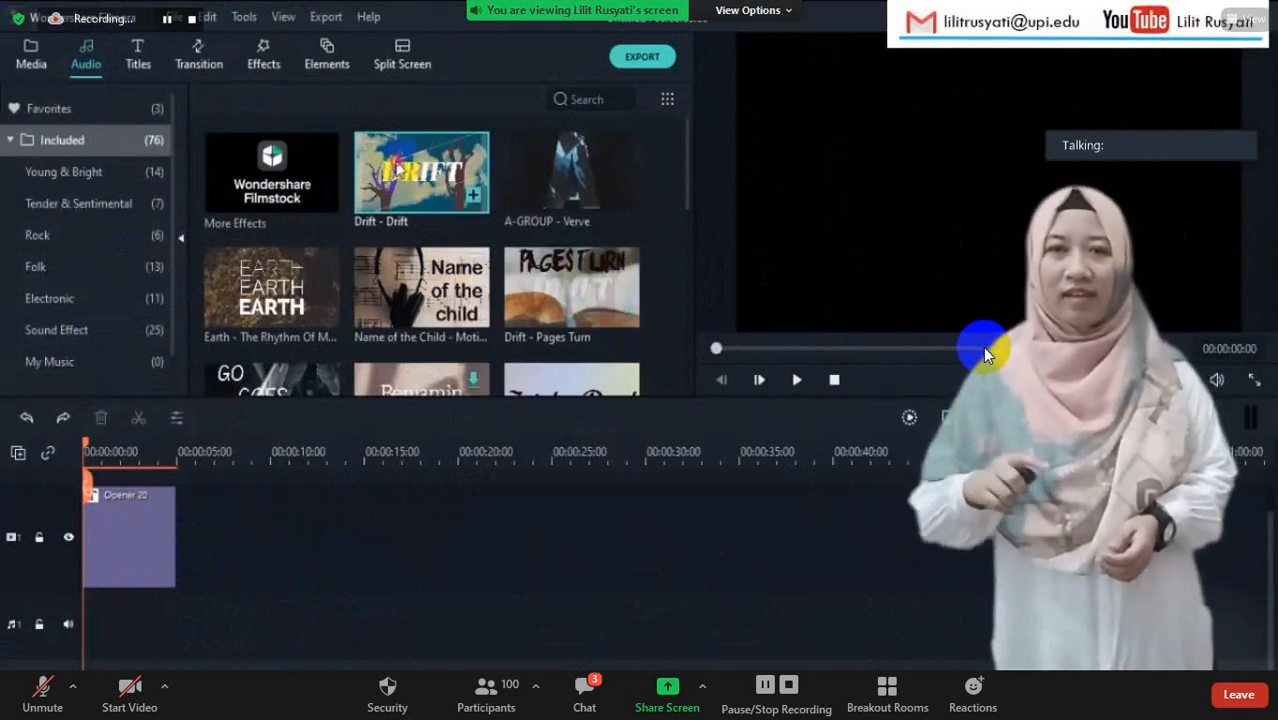
- Place the Drift - Drift music at the start of the audio track and play back its first seconds
left_click_drag(397, 170, 84, 633)
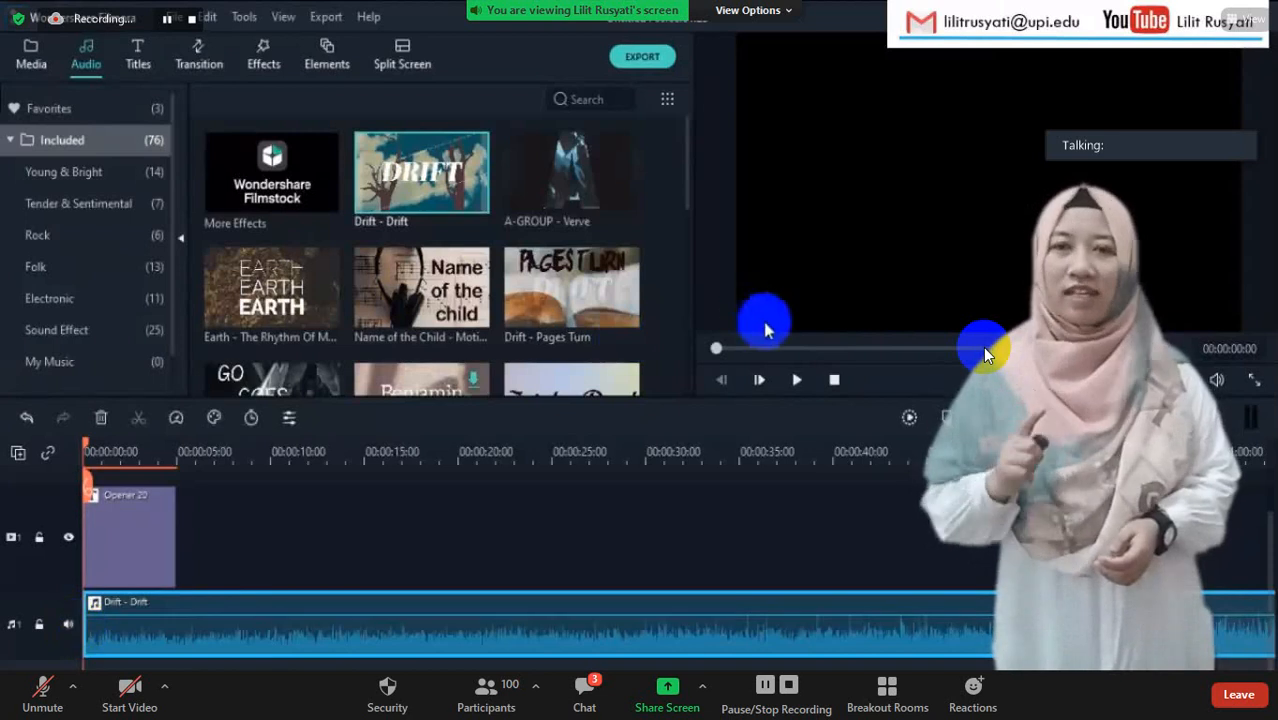
left_click(797, 381)
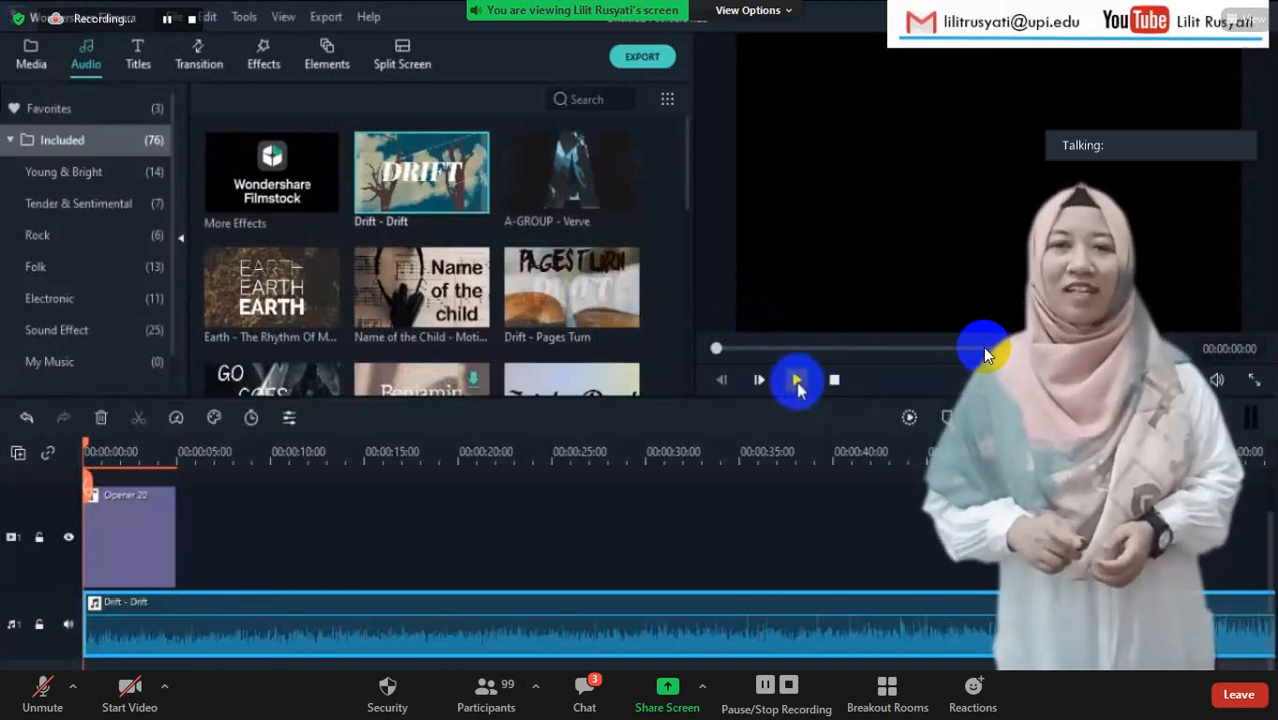
key("XF86AudioLowerVolume")
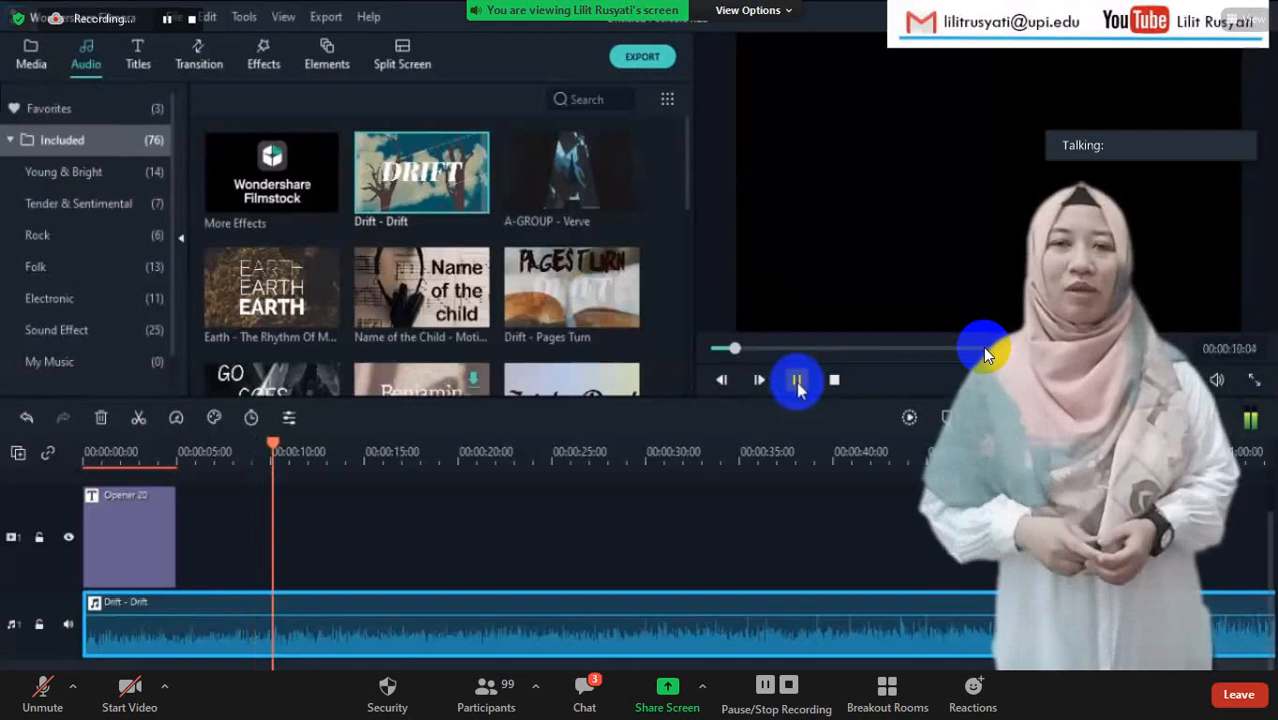
left_click(797, 381)
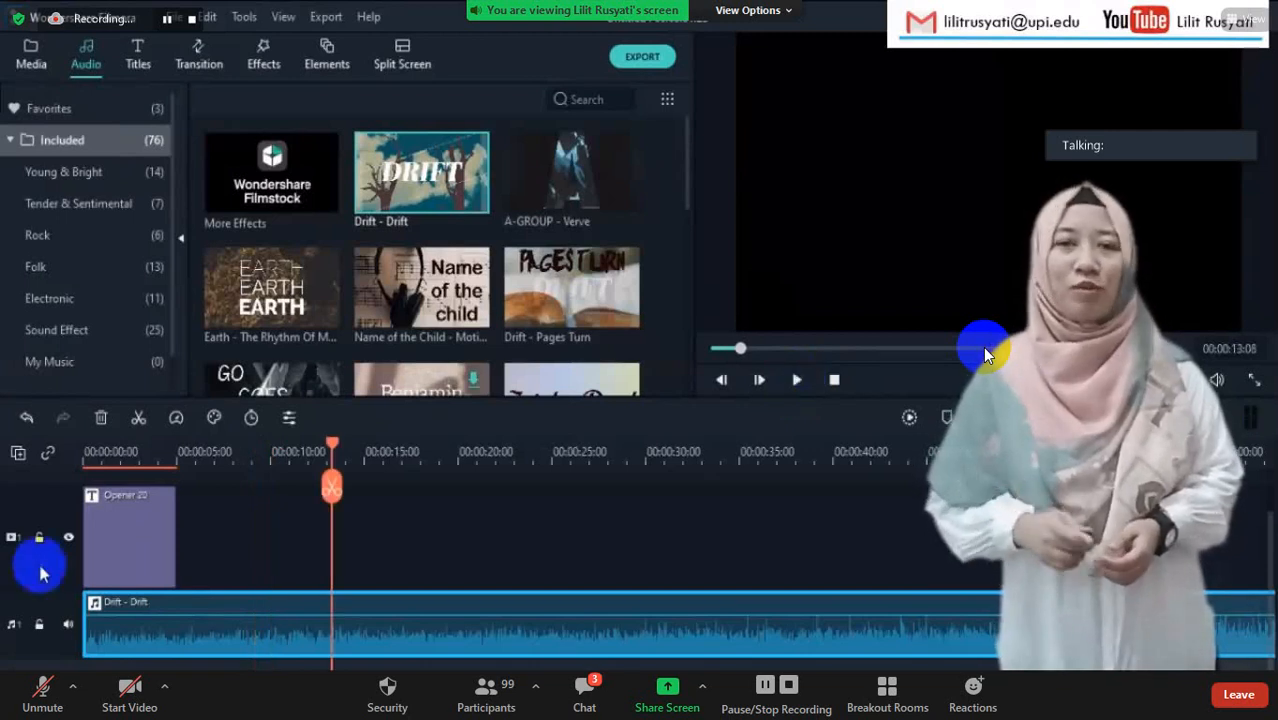
- Raise the volume of the Drift - Drift audio clip to the maximum of 12 and confirm the audio settings
double_click(116, 632)
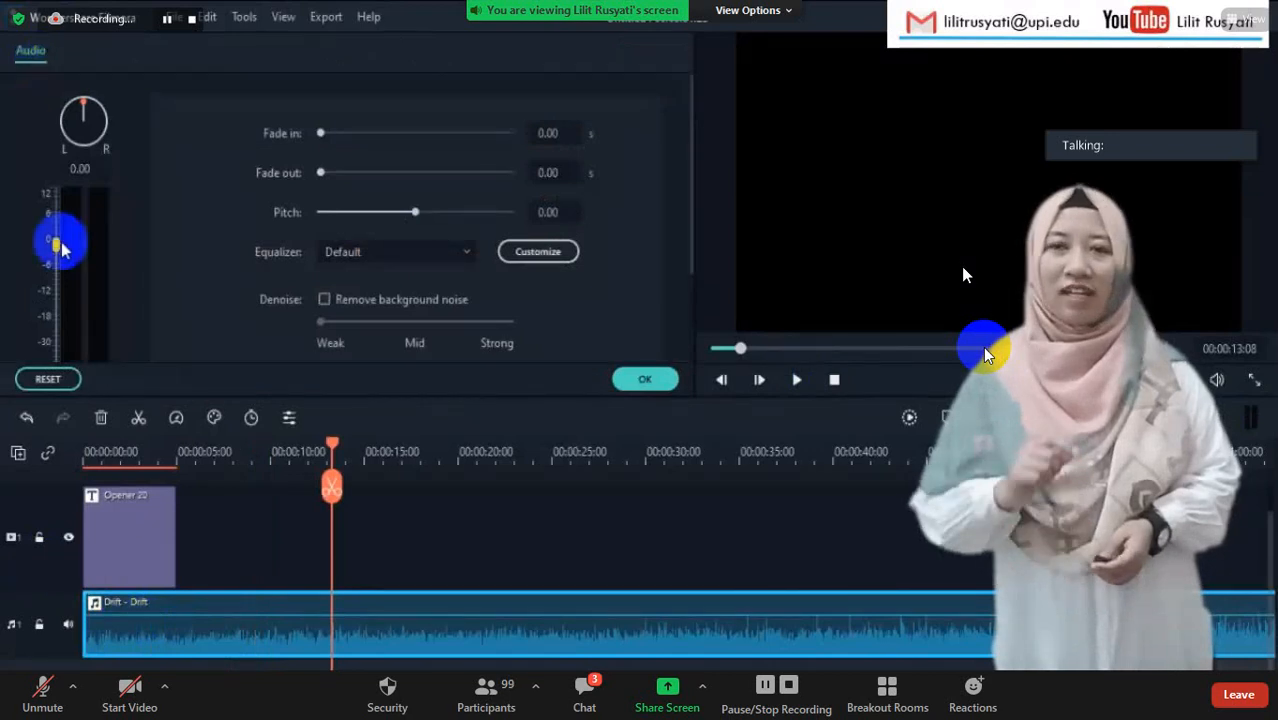
left_click_drag(58, 243, 59, 193)
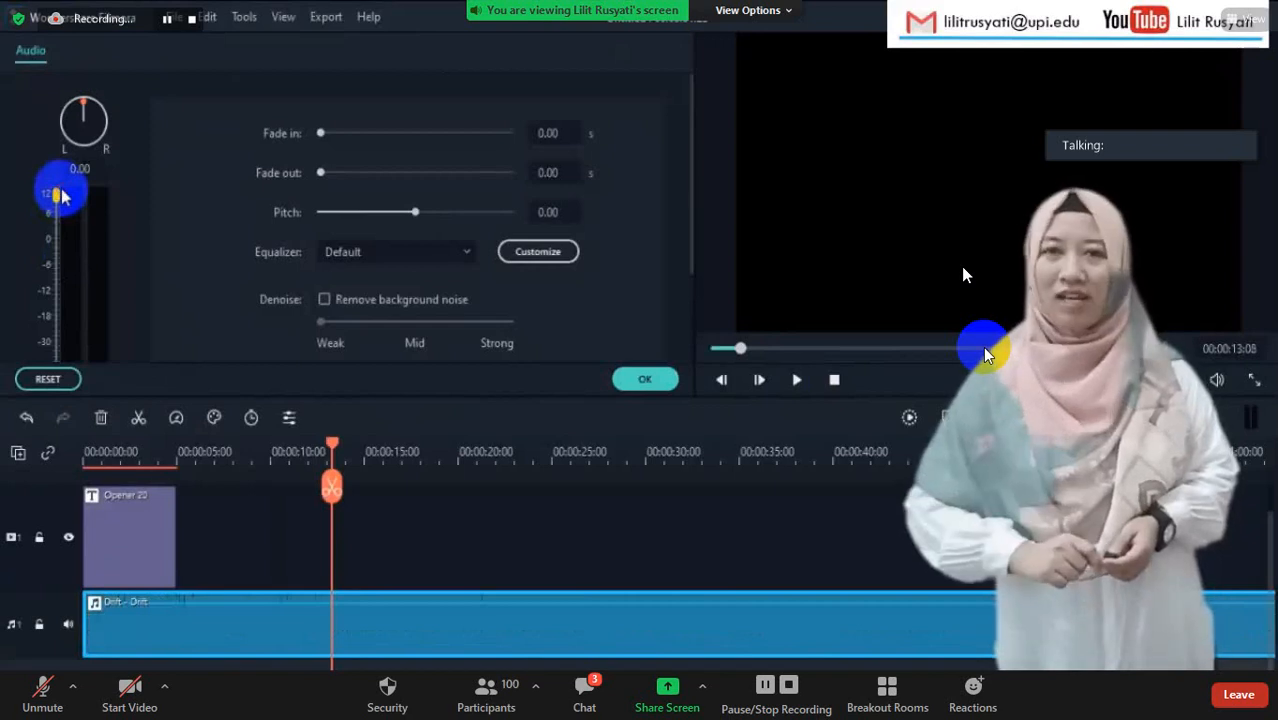
mouse_move(60, 194)
left_mouse_down()
mouse_move(58, 300)
mouse_move(58, 190)
left_mouse_up()
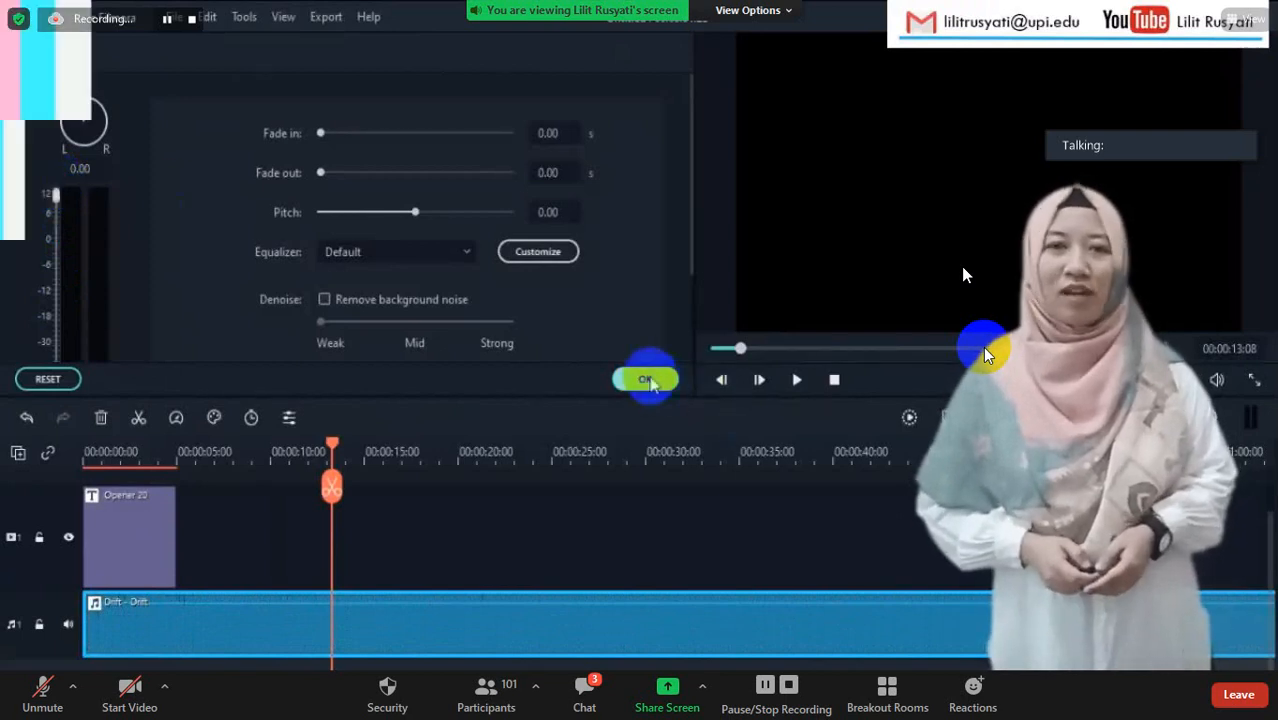
left_click(645, 379)
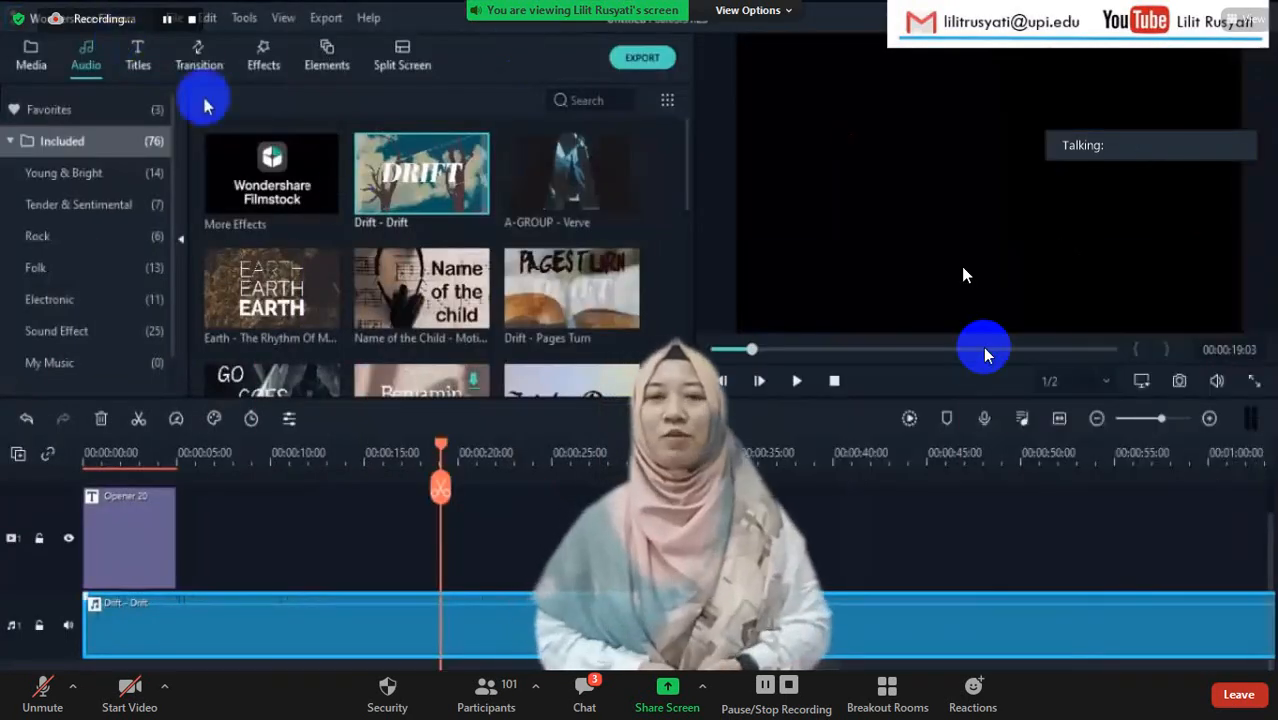
- Place the imported background image on the video track directly after the Opener 20 title
left_click(30, 58)
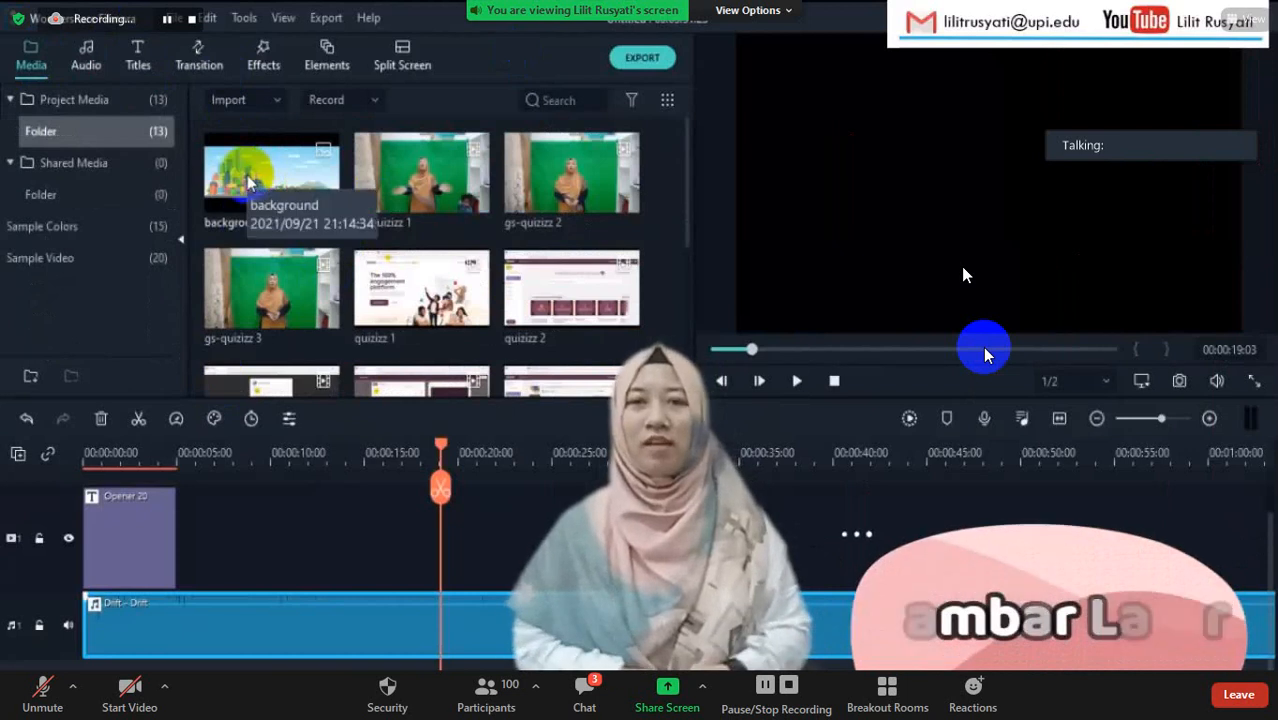
left_click(250, 183)
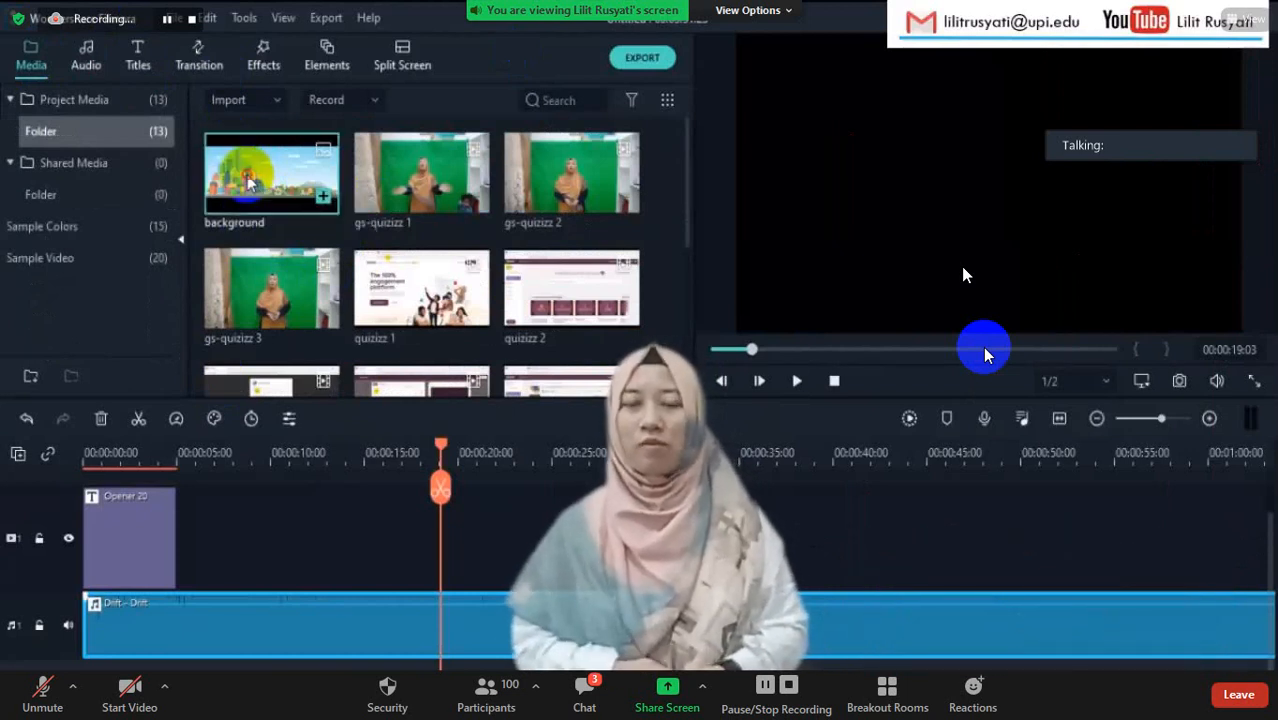
left_click_drag(250, 183, 177, 529)
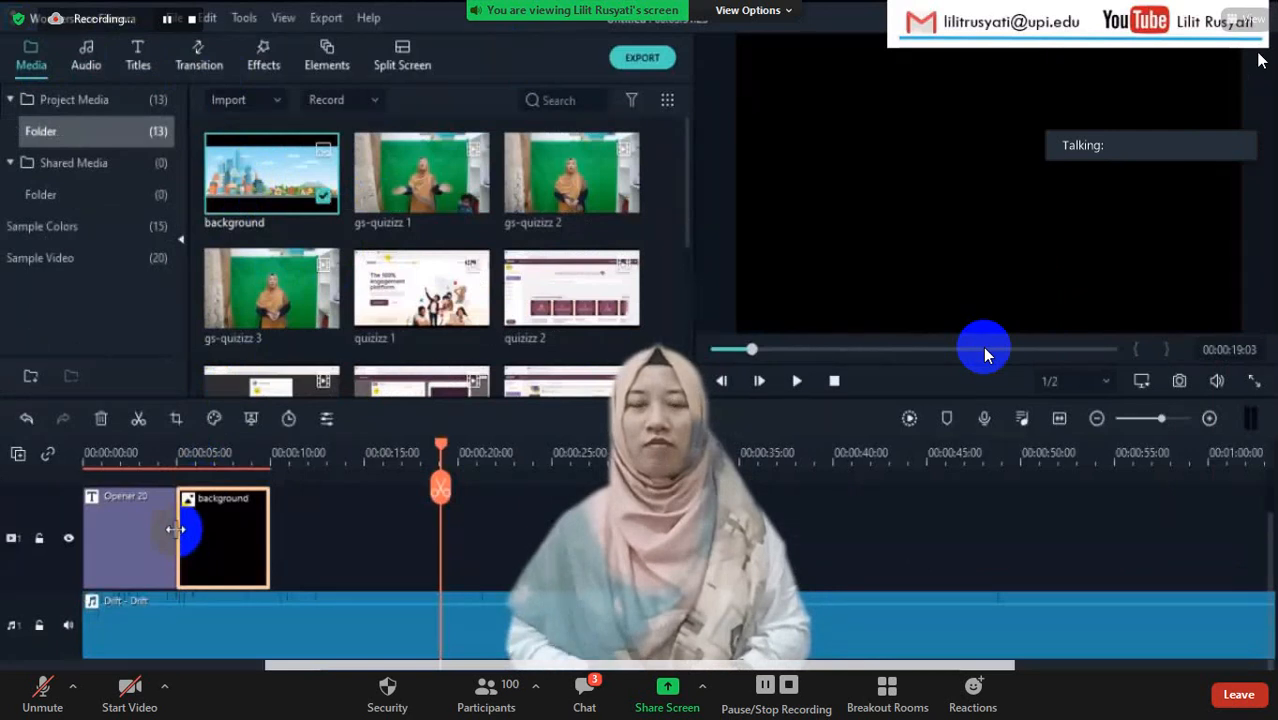
- Stretch the background image vertically in the preview so it fills the full height of the frame
left_click(174, 527)
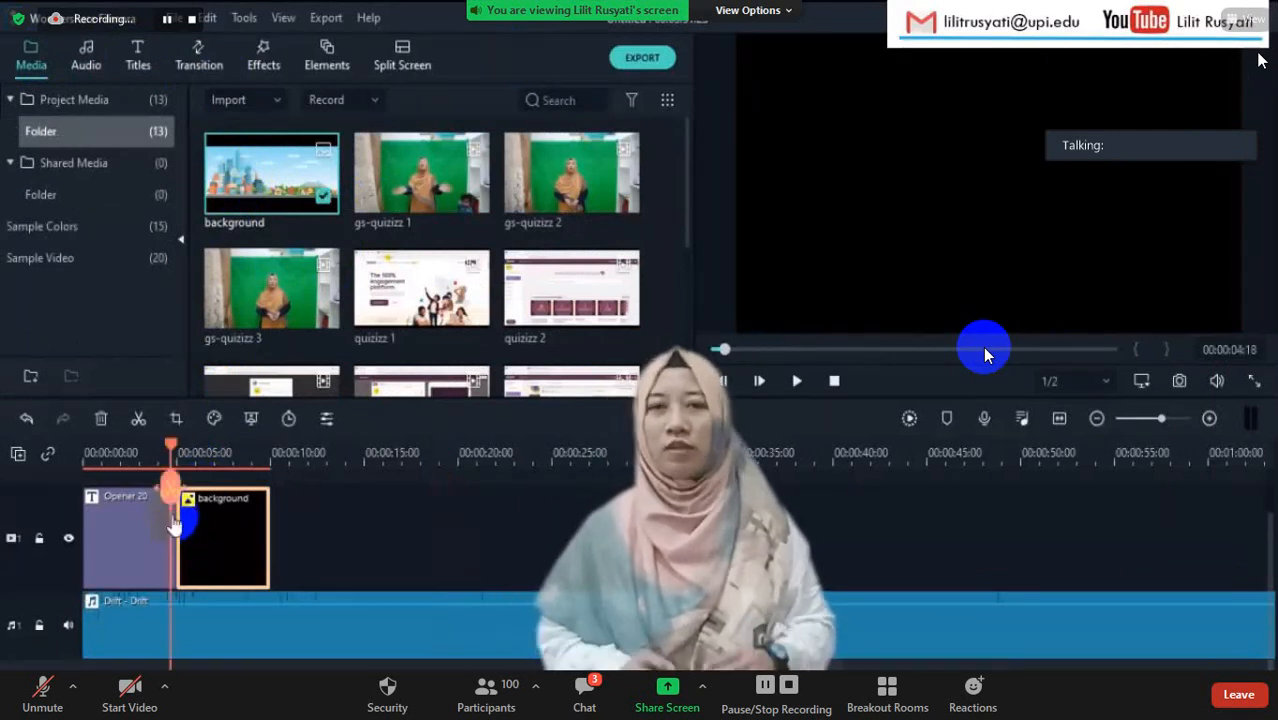
left_click_drag(171, 445, 189, 445)
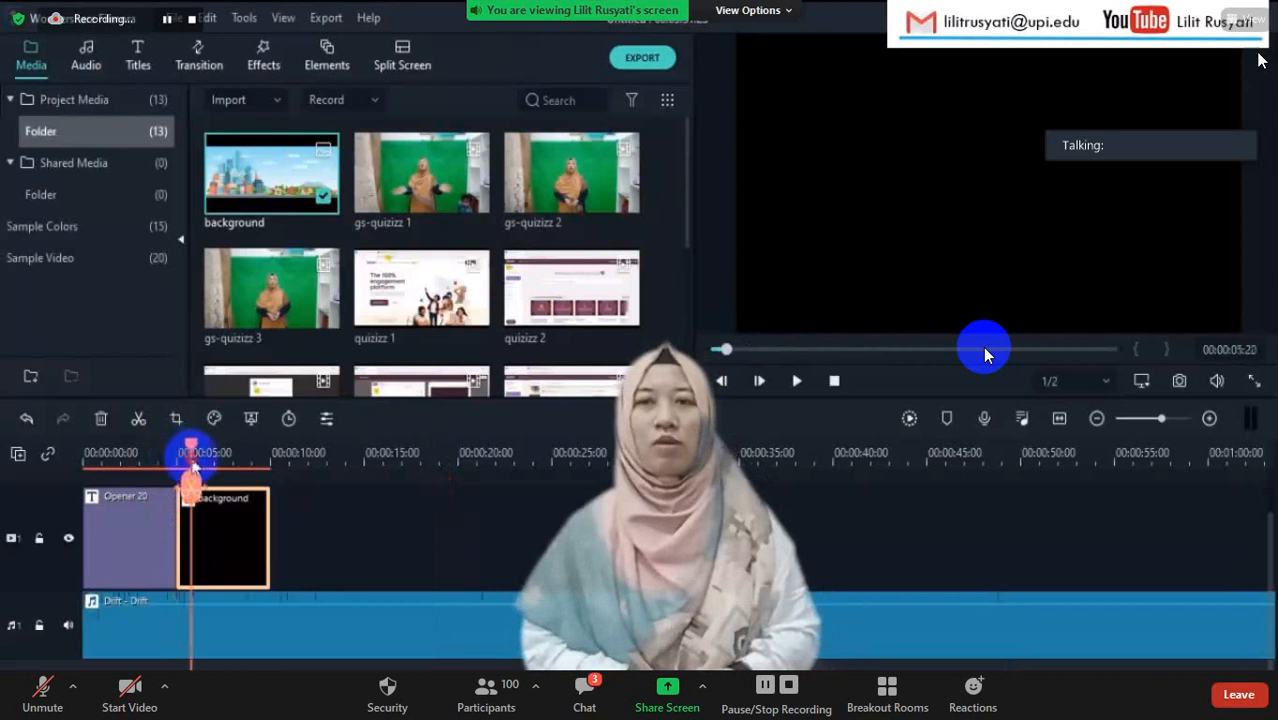
double_click(220, 562)
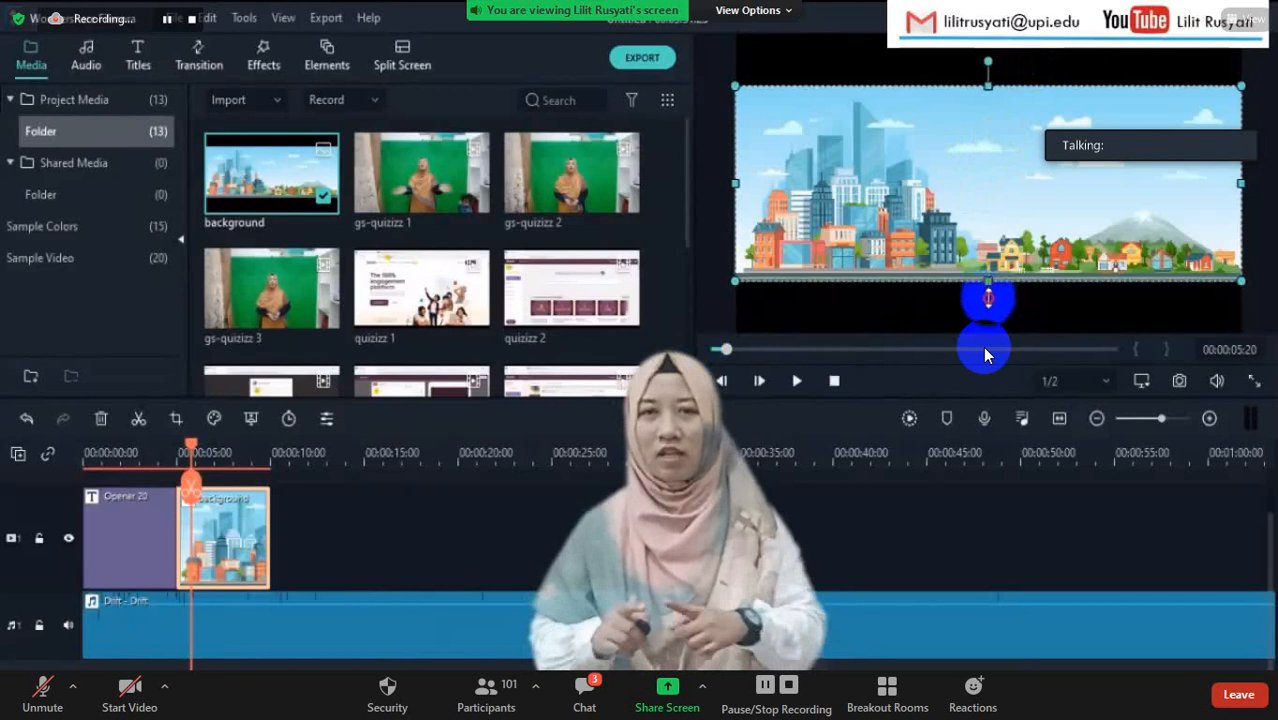
left_click_drag(988, 282, 998, 350)
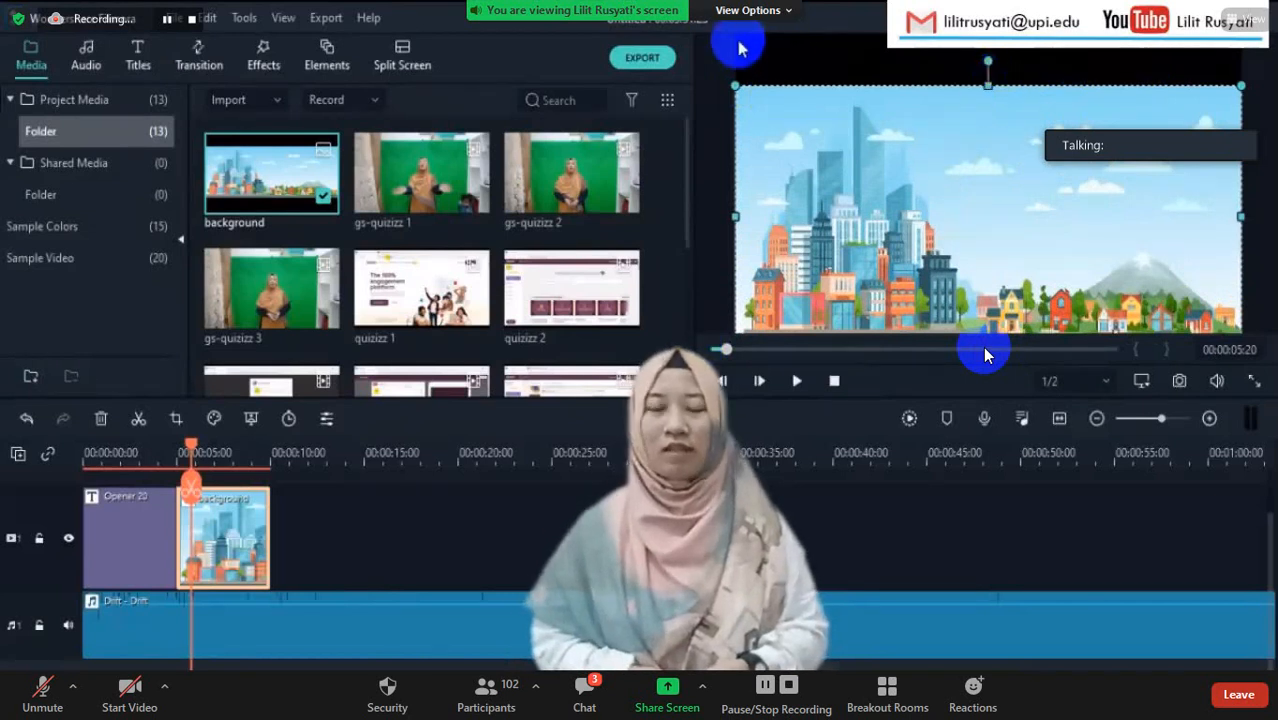
left_click(988, 88)
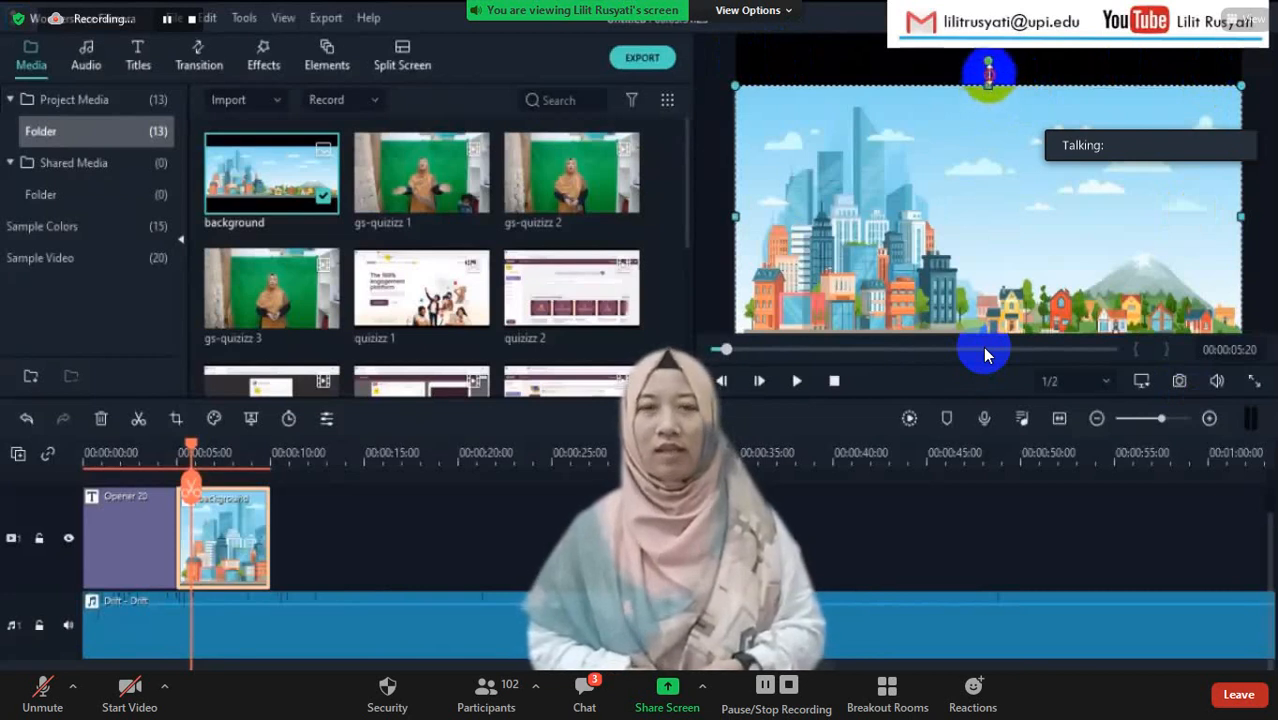
left_click_drag(988, 60, 983, 40)
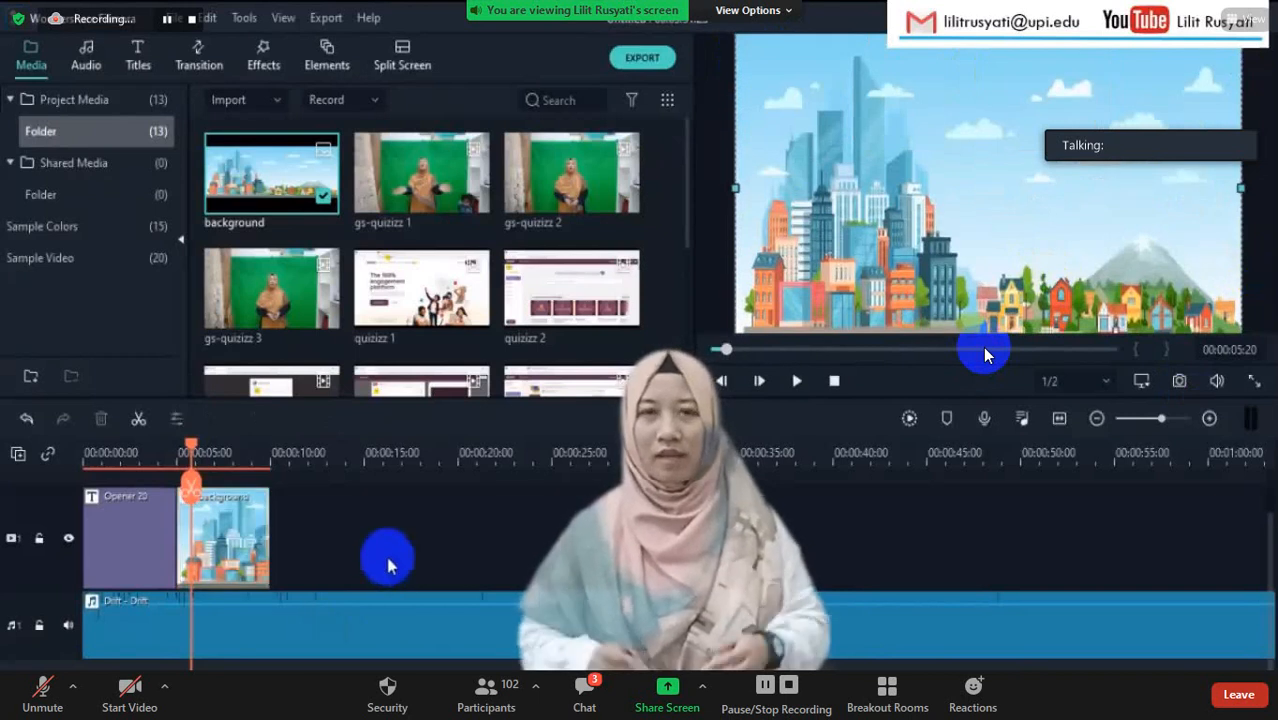
- Play back the sequence from the start through the Opener 20 title into the background image
left_click_drag(188, 442, 166, 448)
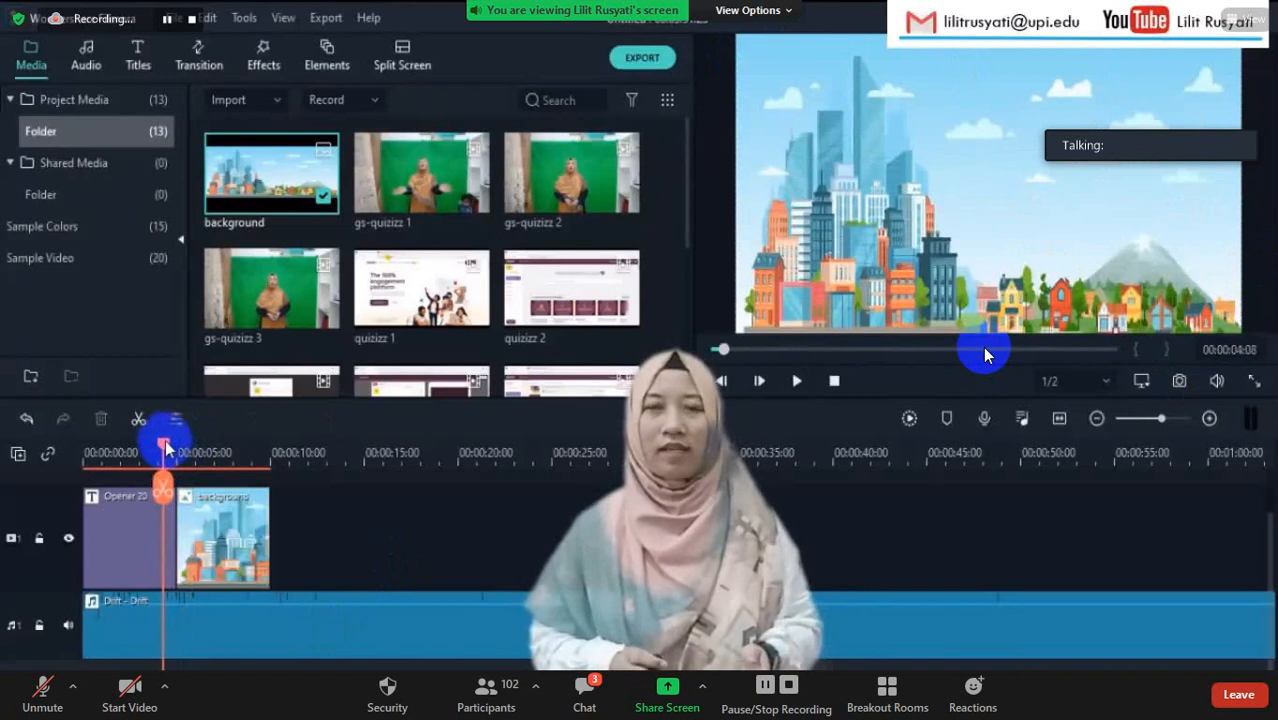
left_click(131, 545)
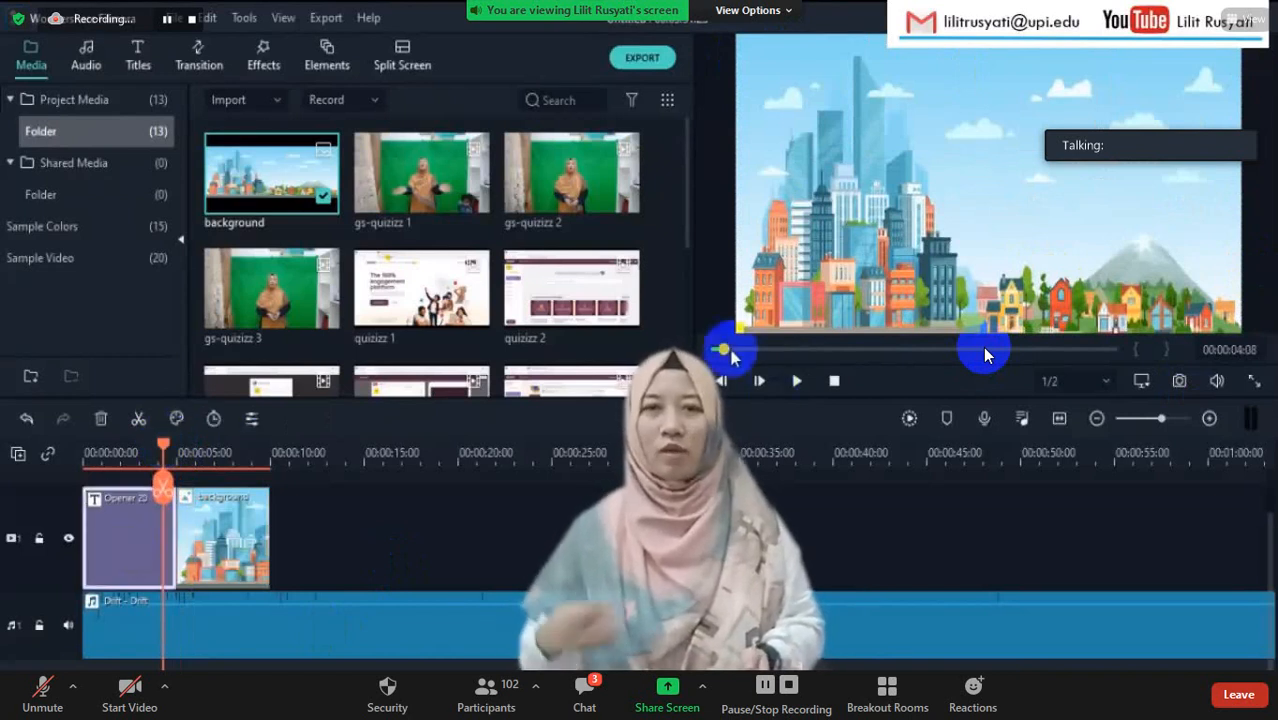
left_click_drag(723, 352, 714, 350)
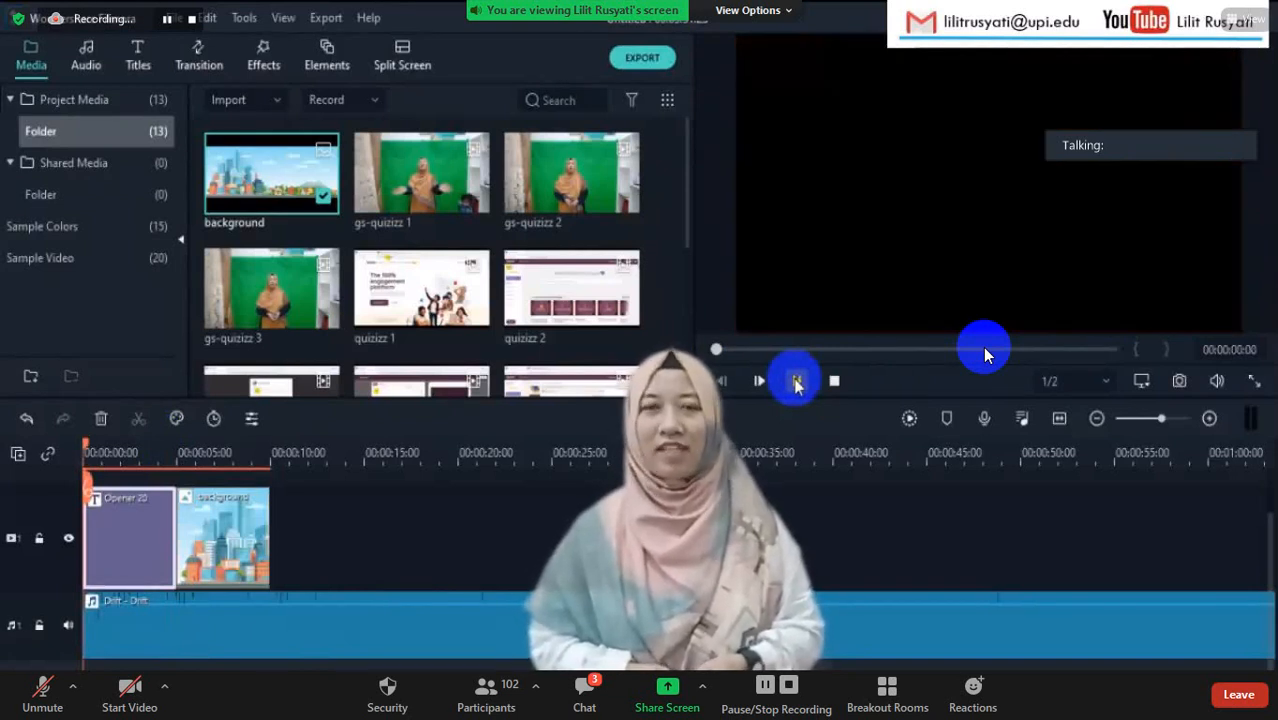
left_click(797, 382)
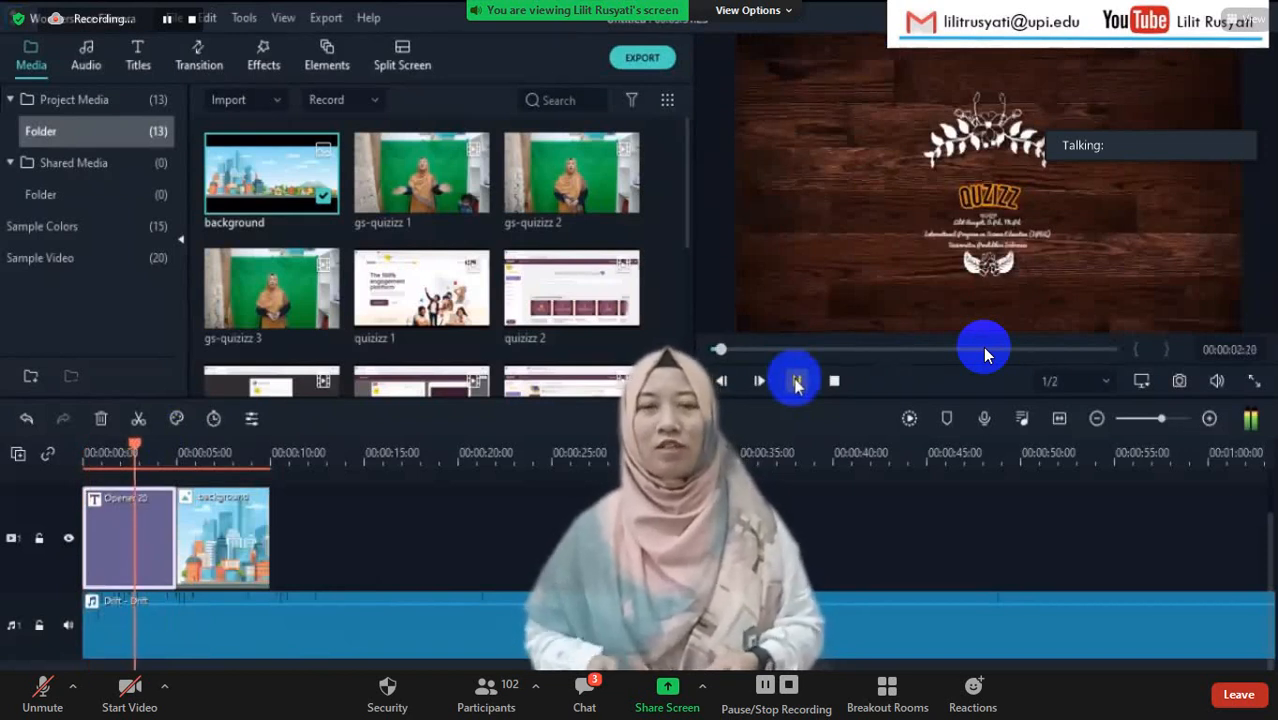
key("XF86AudioLowerVolume")
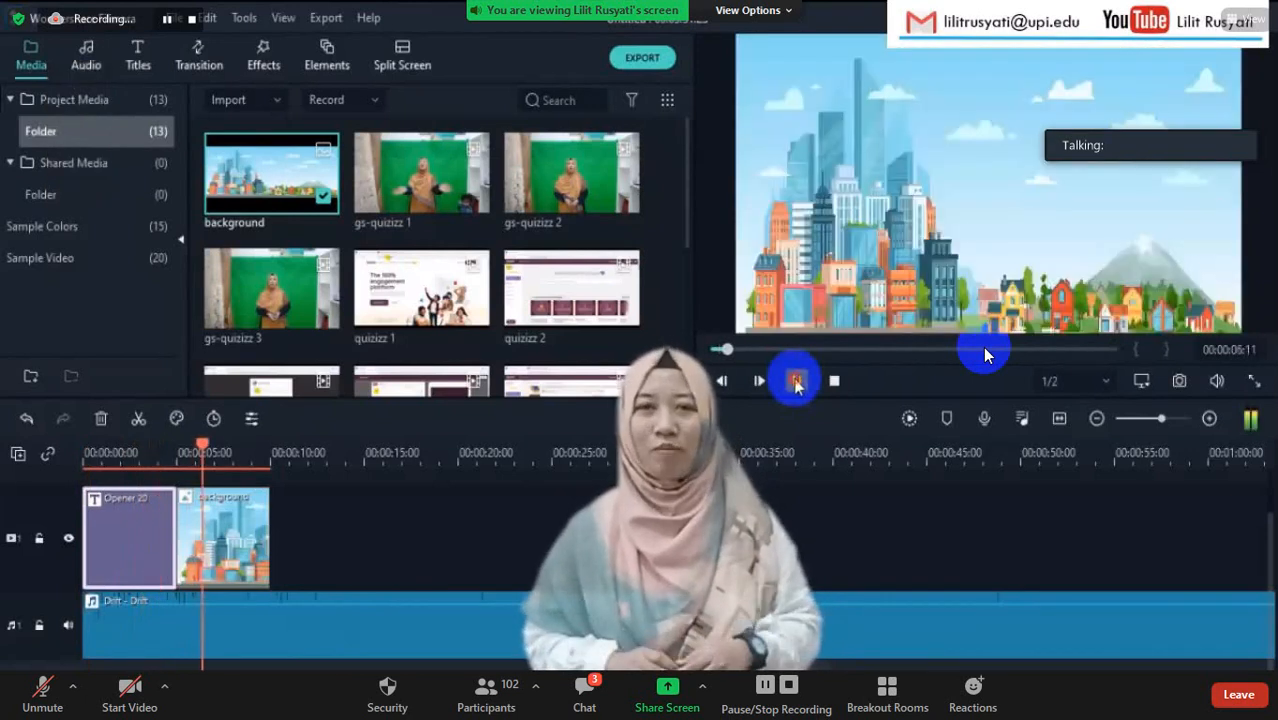
left_click(797, 382)
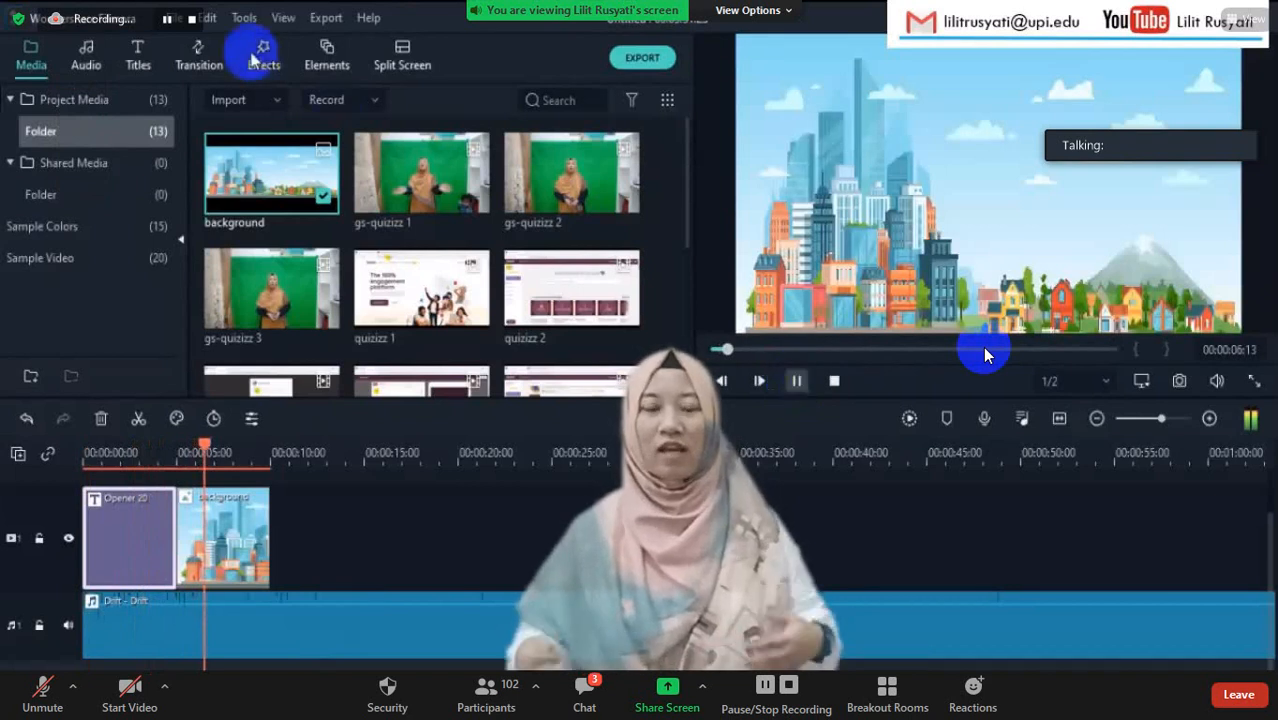
- Add the Swirl transition between the Opener 20 title and the background image and play back the sequence from the start
left_click(197, 60)
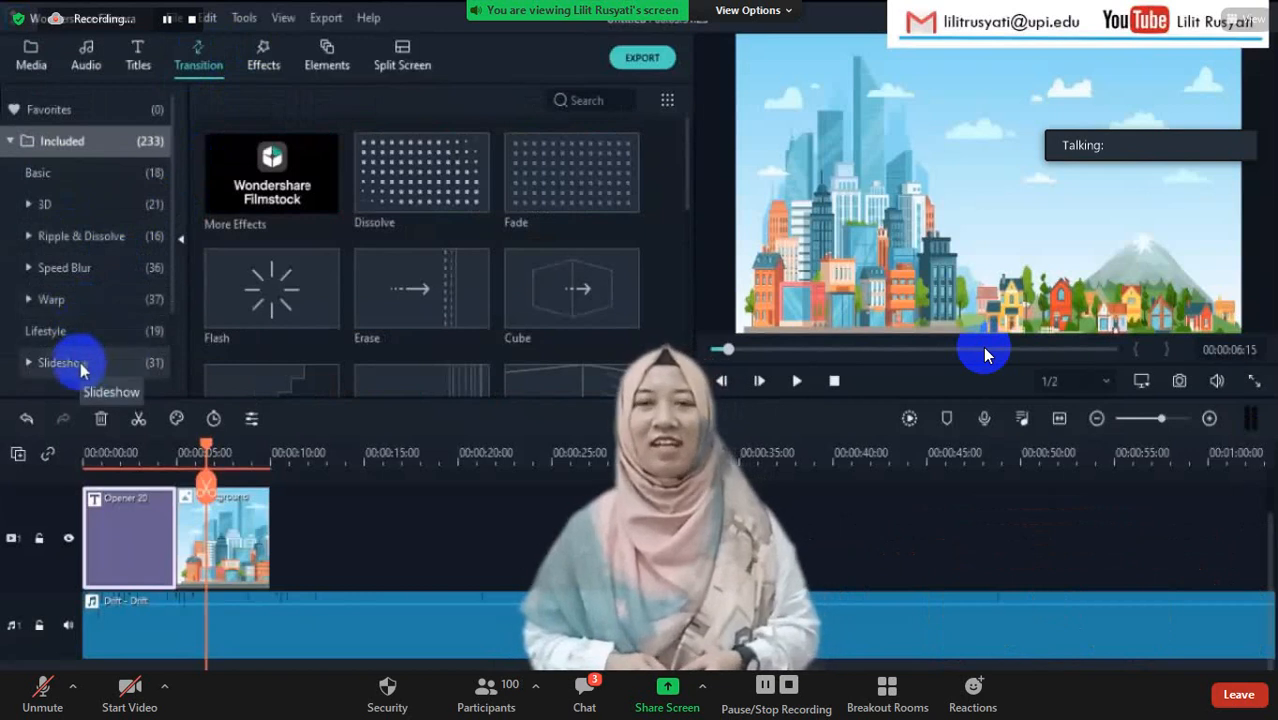
scroll(58, 365, "down", 3)
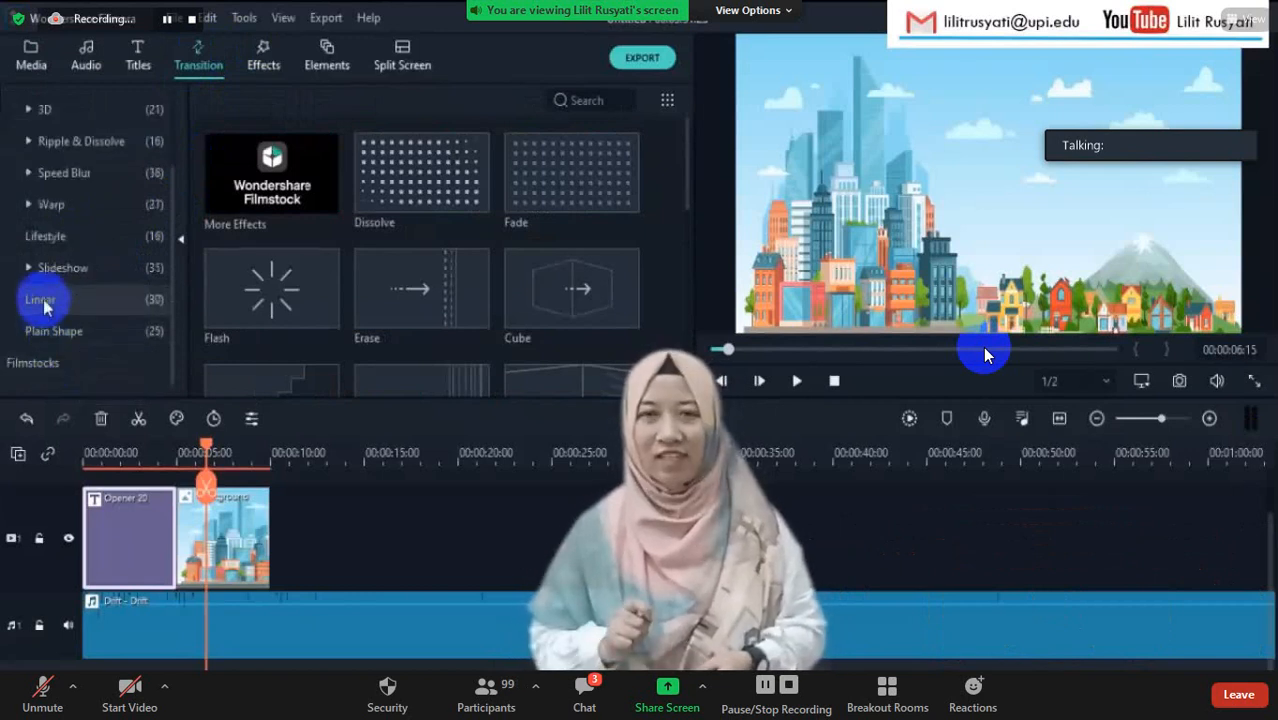
scroll(57, 340, "up", 3)
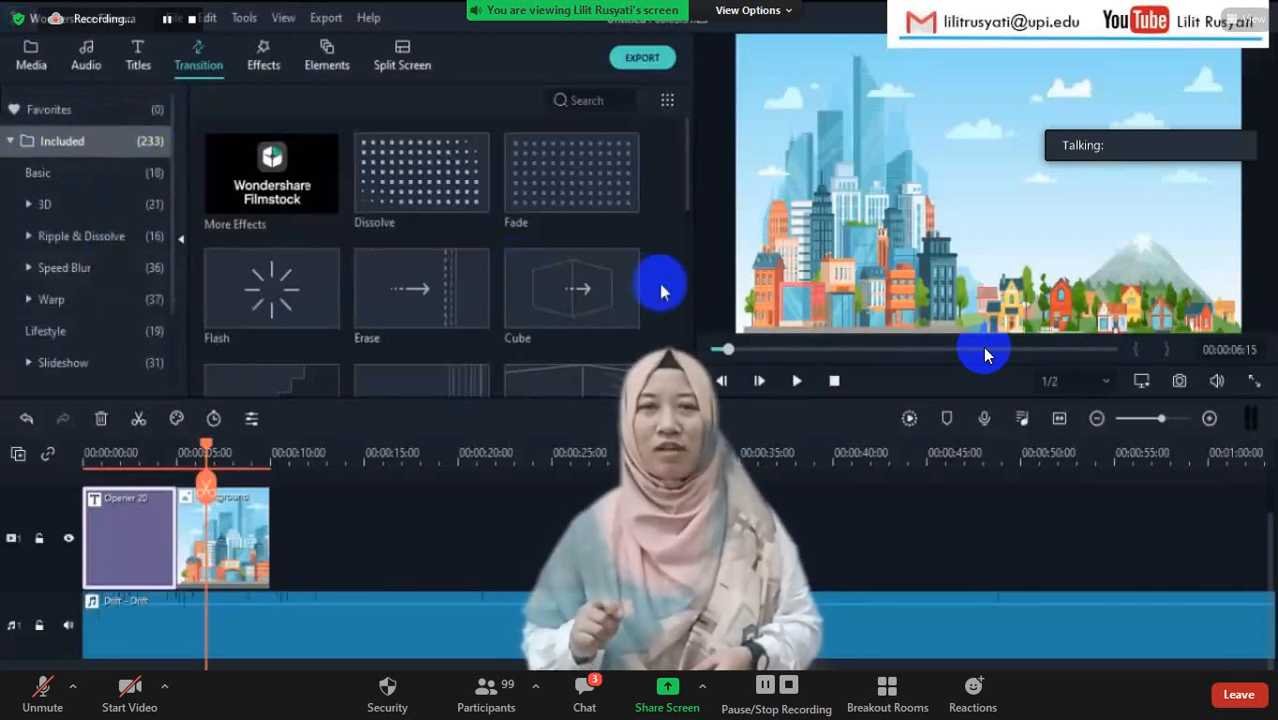
scroll(545, 285, "down", 5)
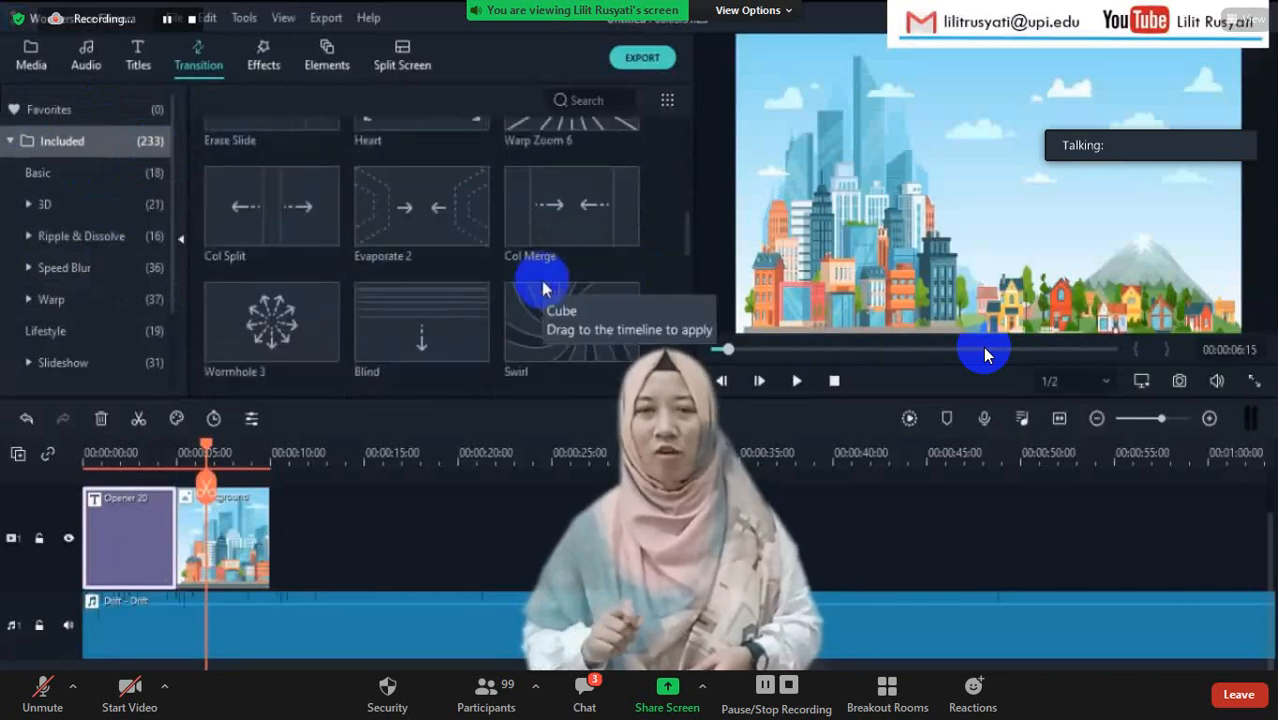
mouse_move(545, 330)
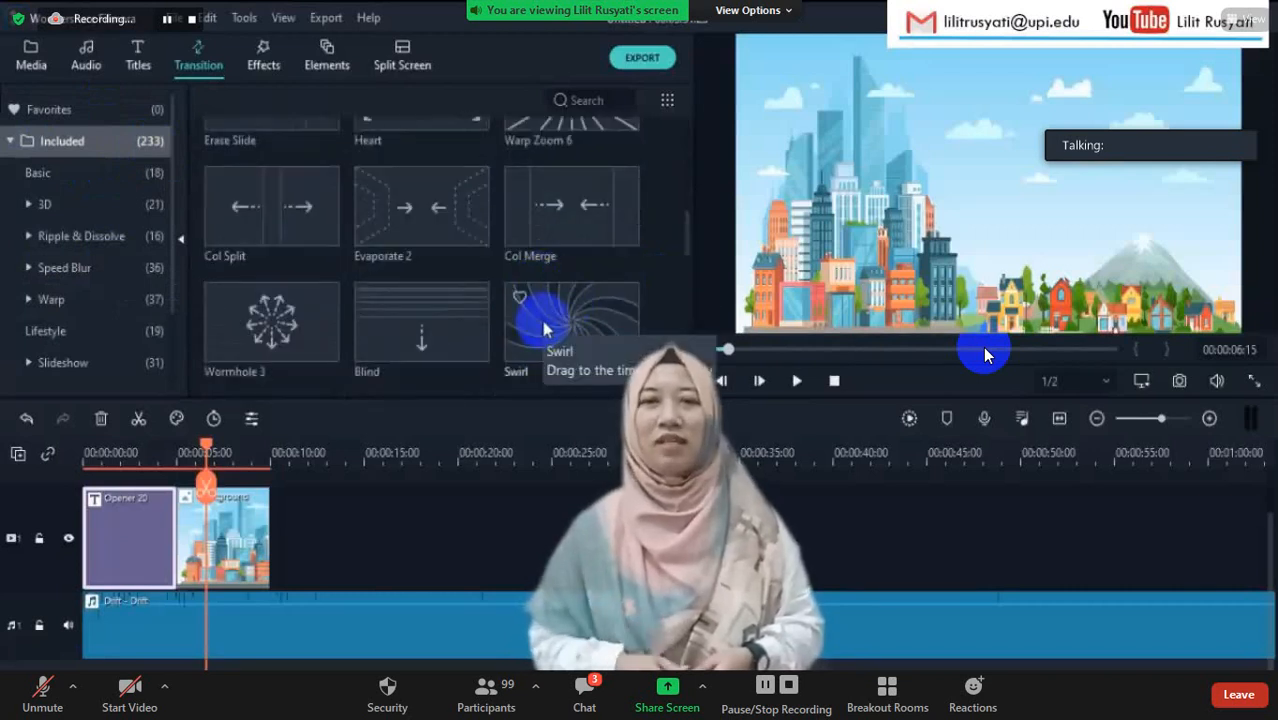
left_click(544, 318)
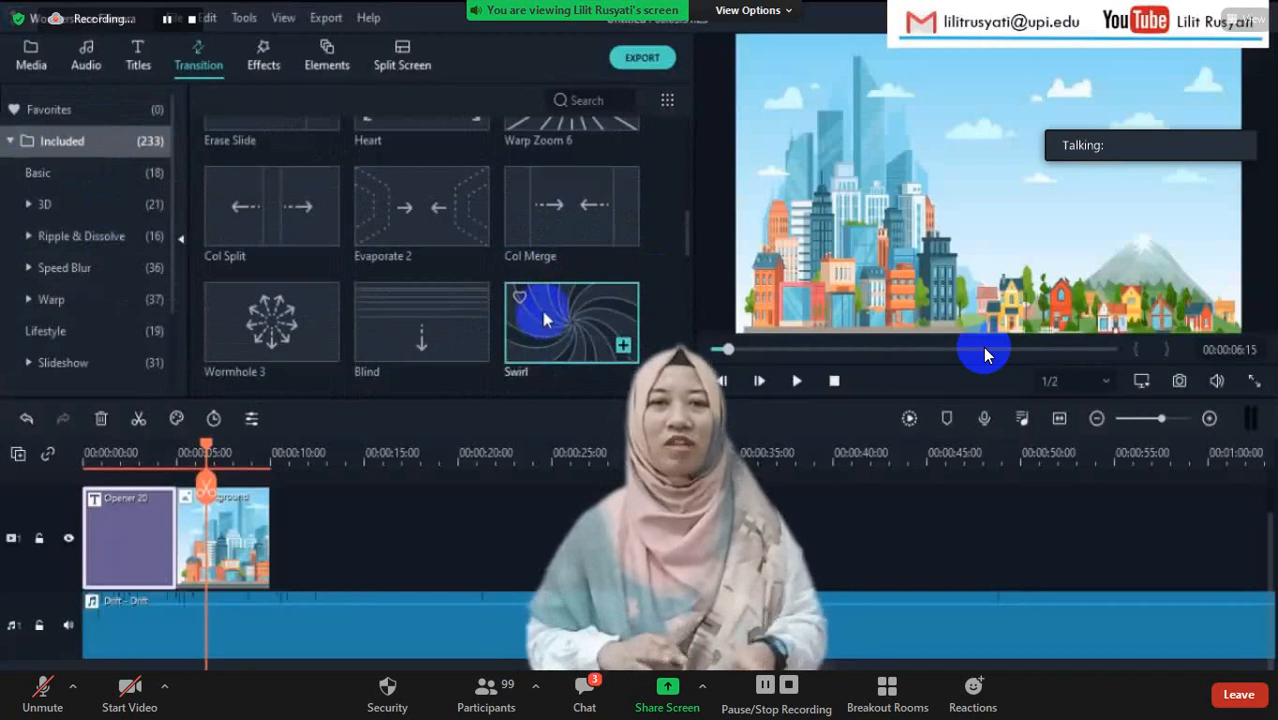
left_click_drag(544, 318, 168, 535)
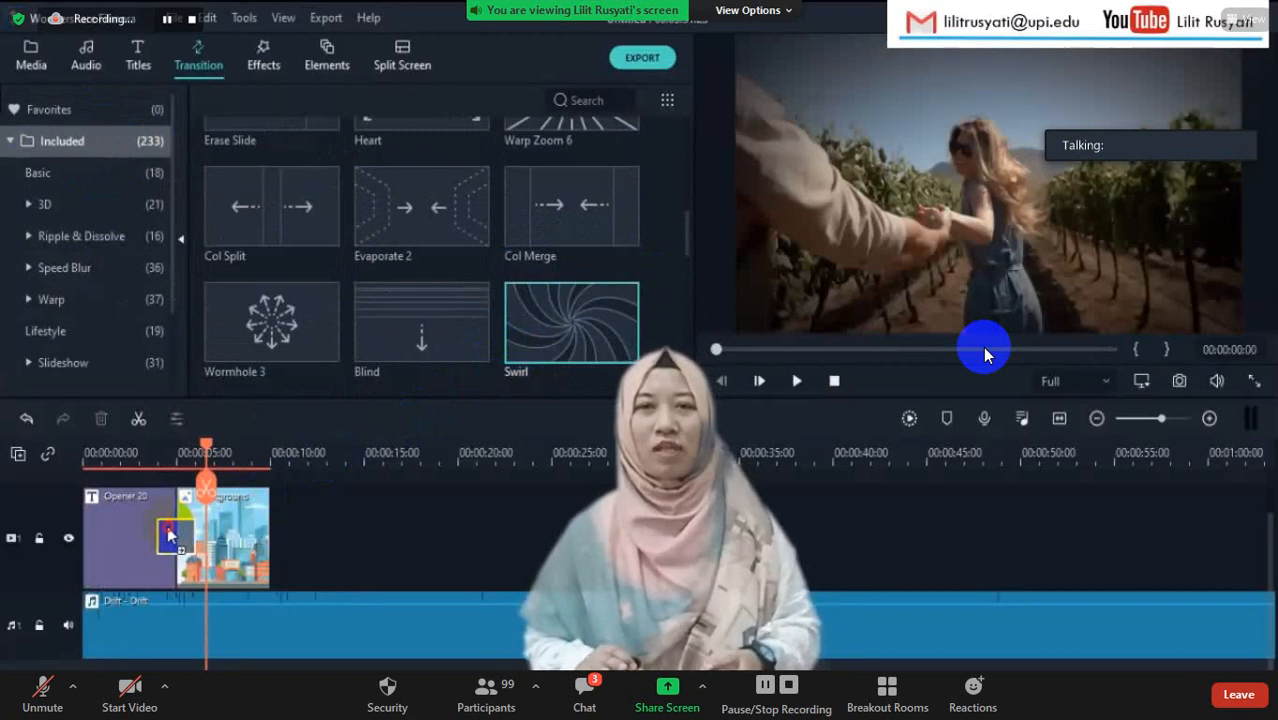
left_click_drag(168, 535, 171, 533)
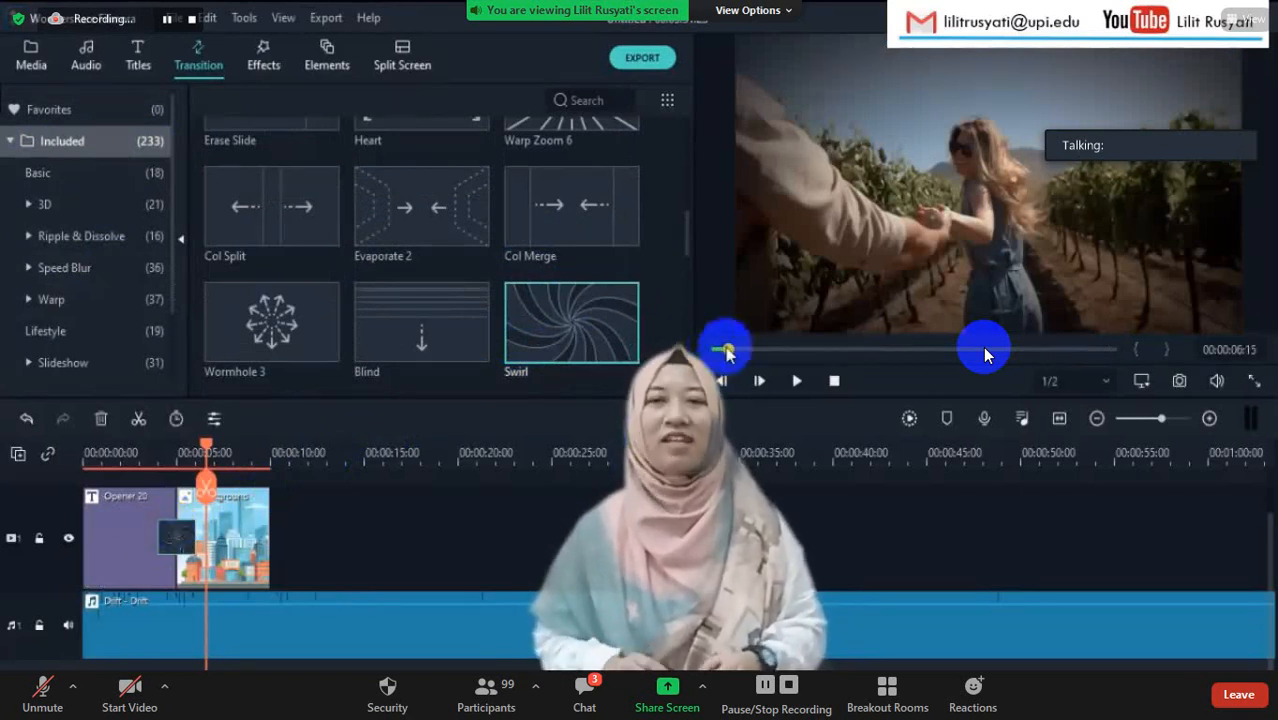
left_click_drag(728, 352, 716, 353)
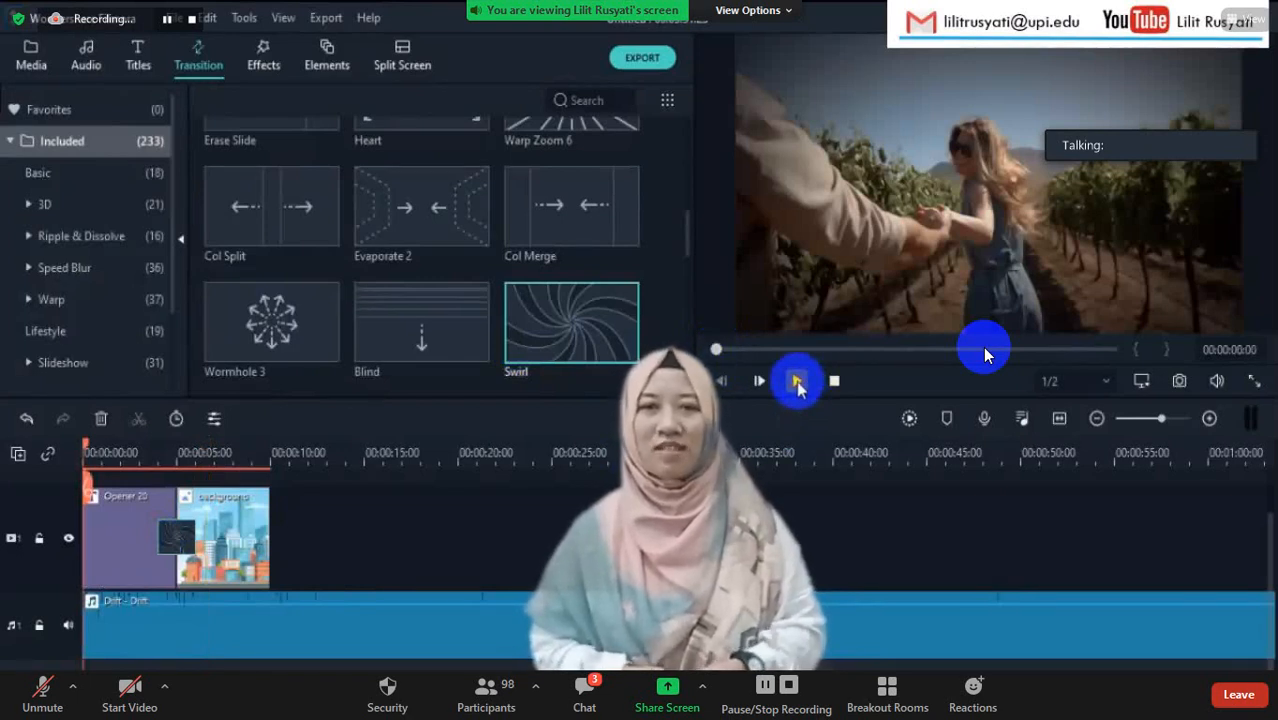
left_click(797, 382)
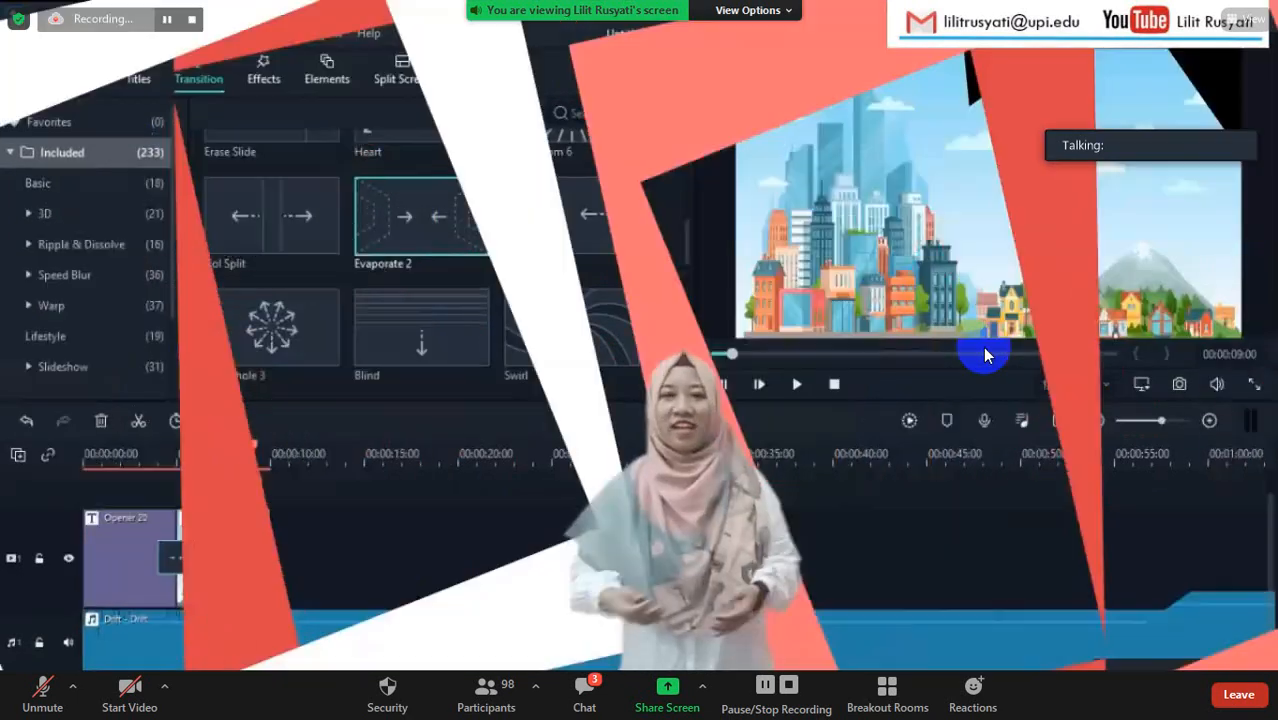
- Return to the project media and add a second video track above the title and background
left_click(31, 68)
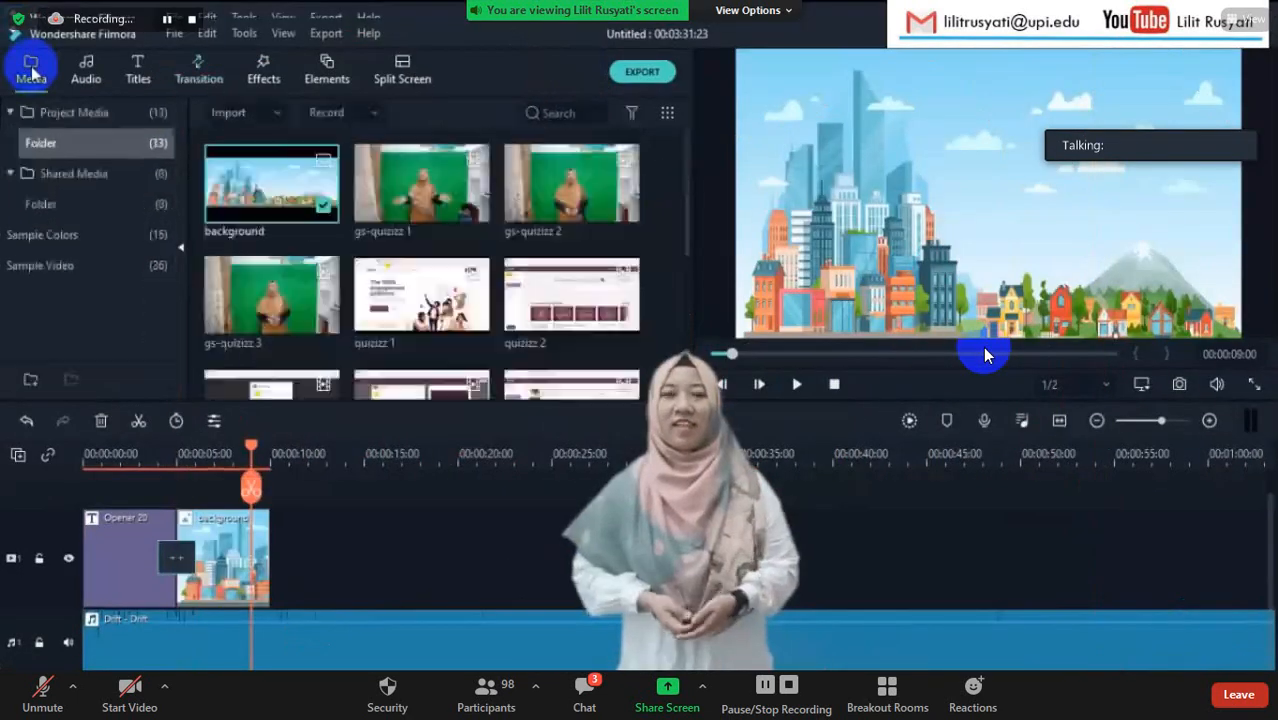
left_click(651, 235)
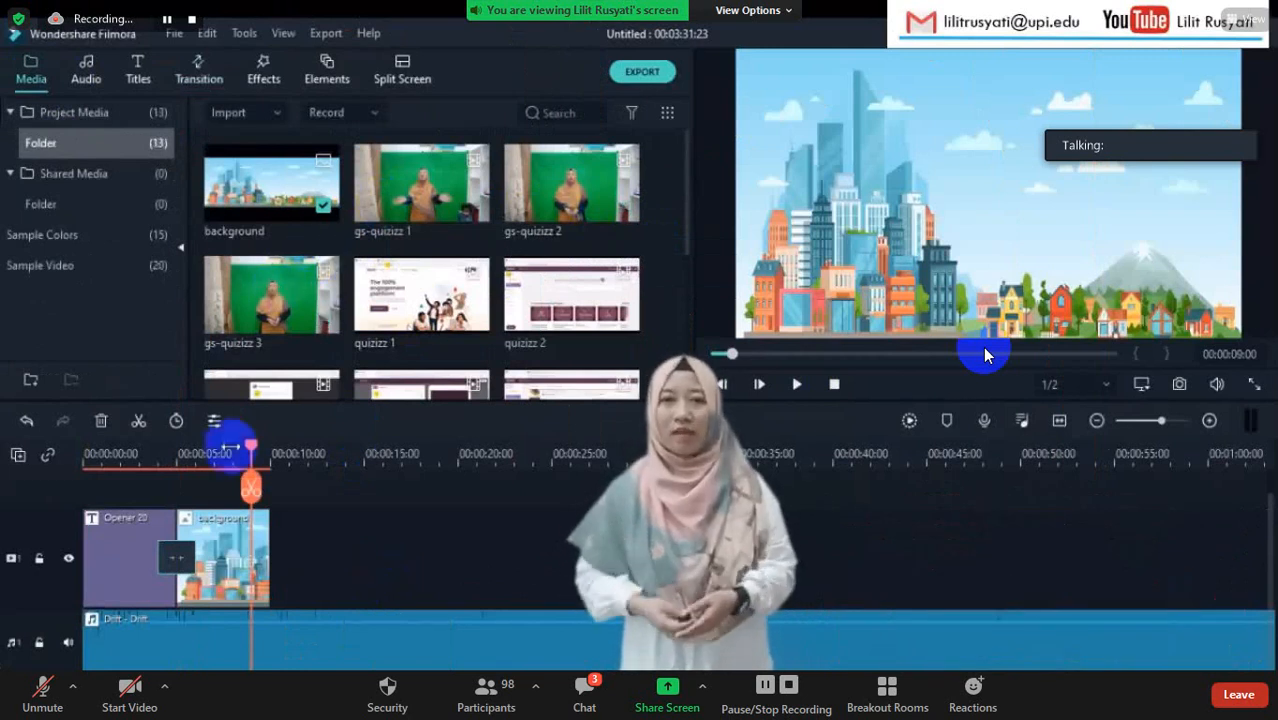
scroll(322, 536, "up", 1)
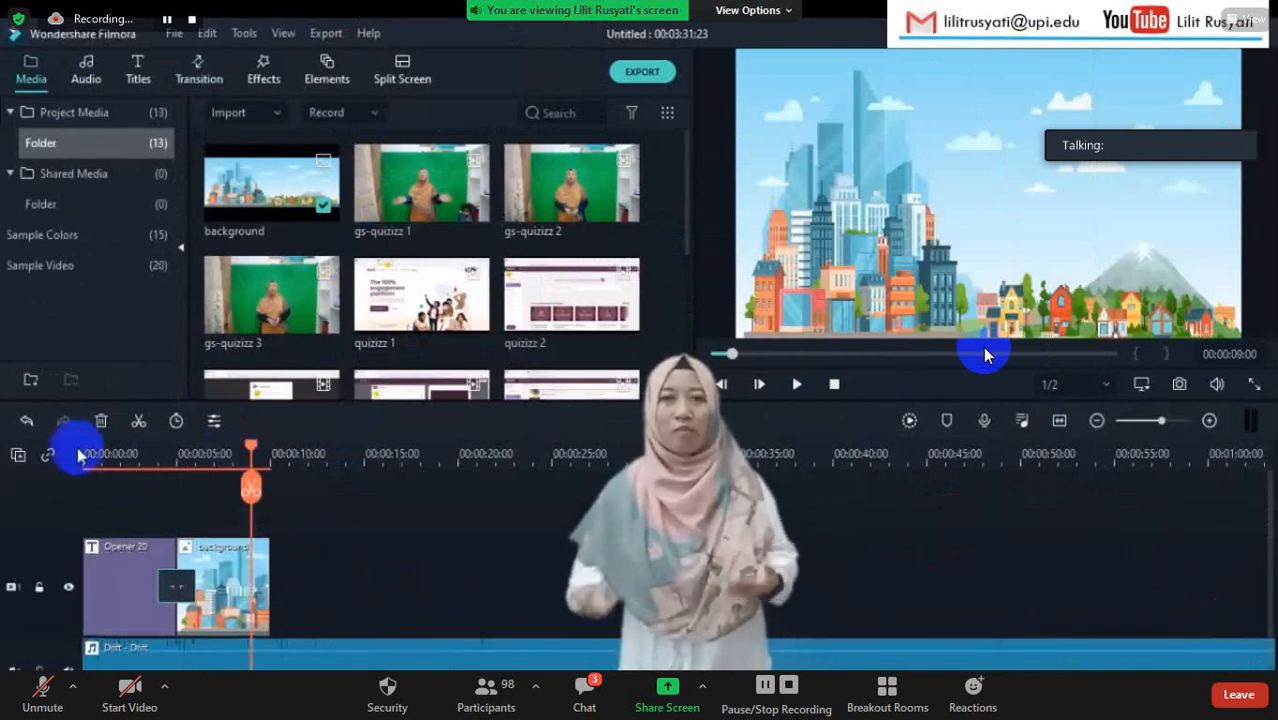
left_click(18, 457)
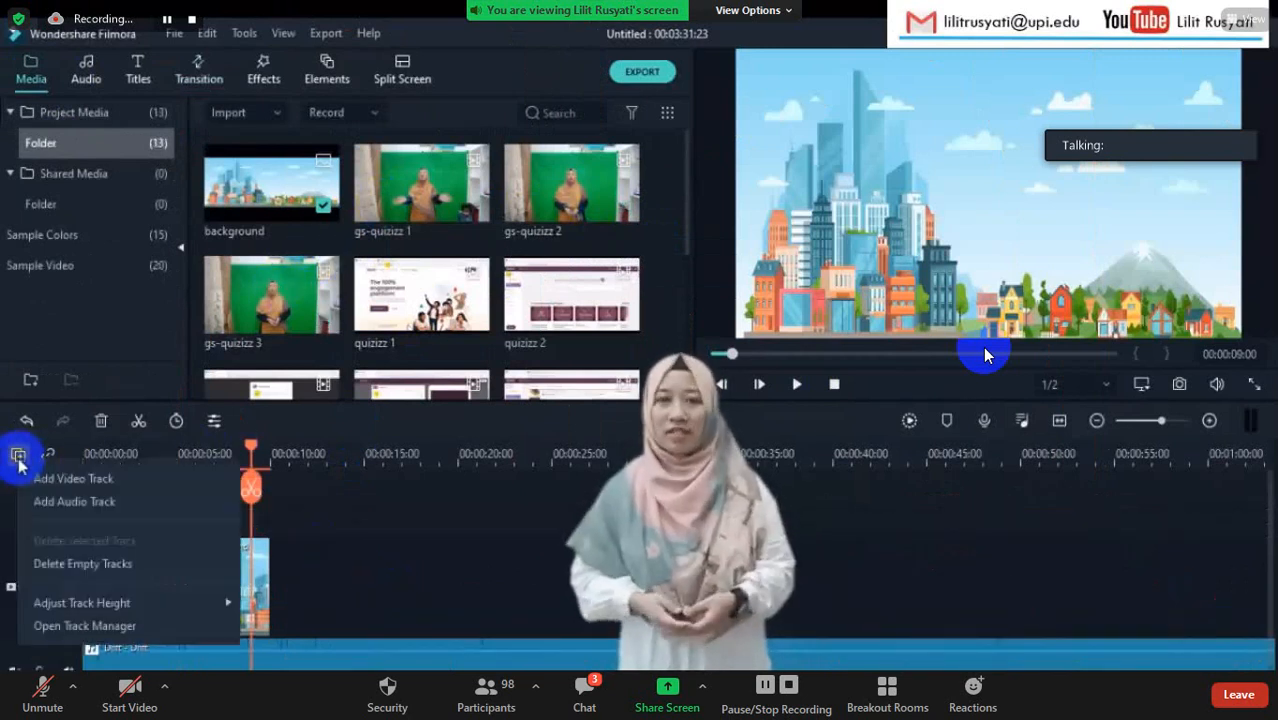
left_click(78, 480)
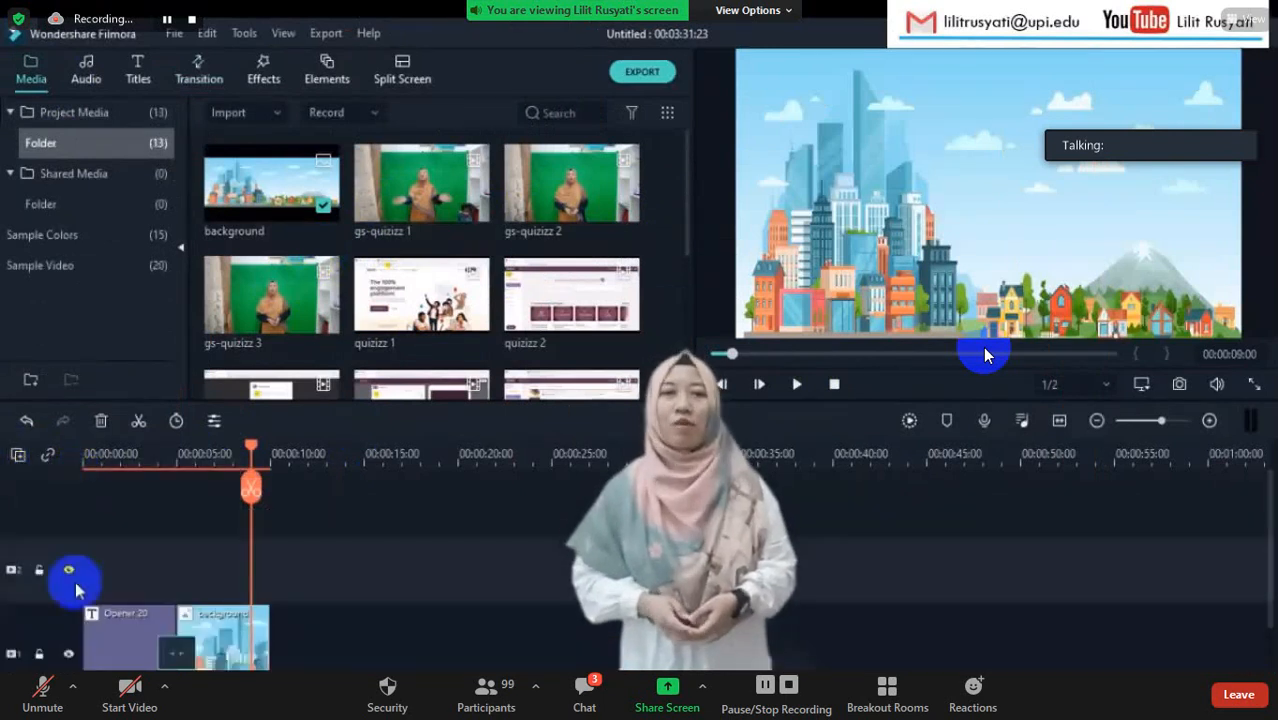
- Place the gs-quizizz 2 clip on the second video track at the background image's start, matching the project to 1280 x 720 30fps
scroll(70, 585, "down", 1)
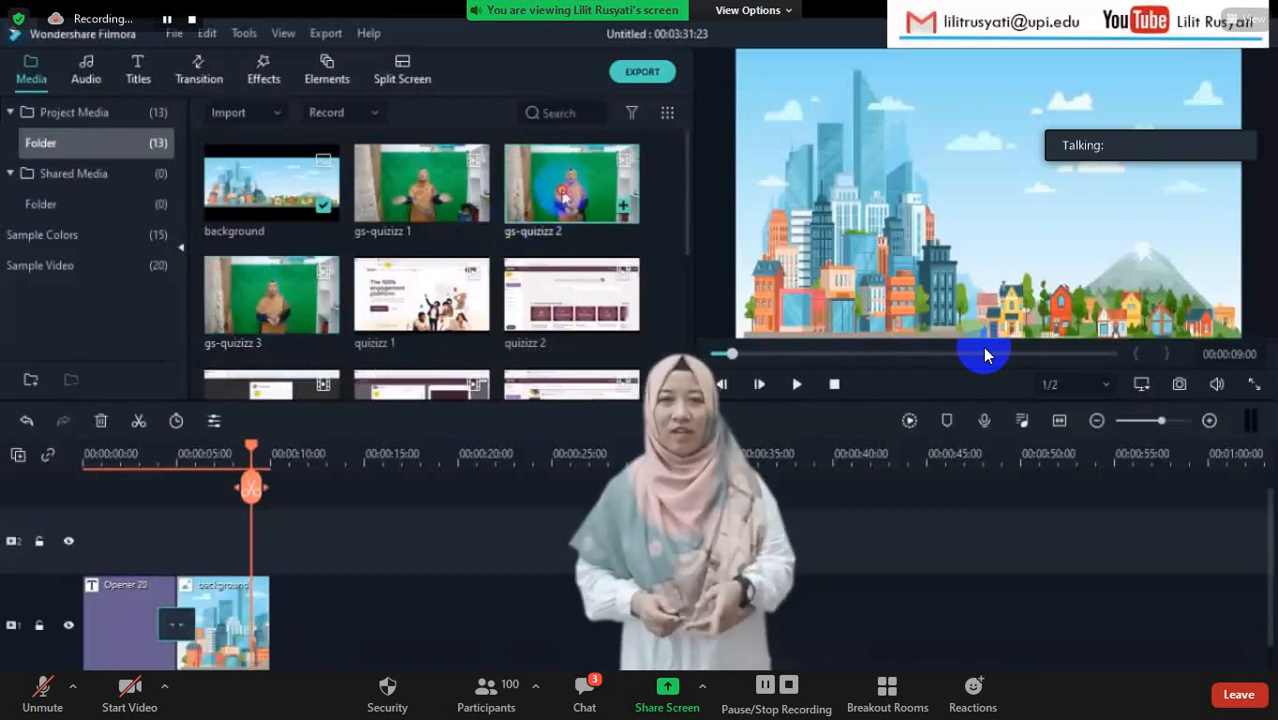
left_click_drag(563, 197, 184, 556)
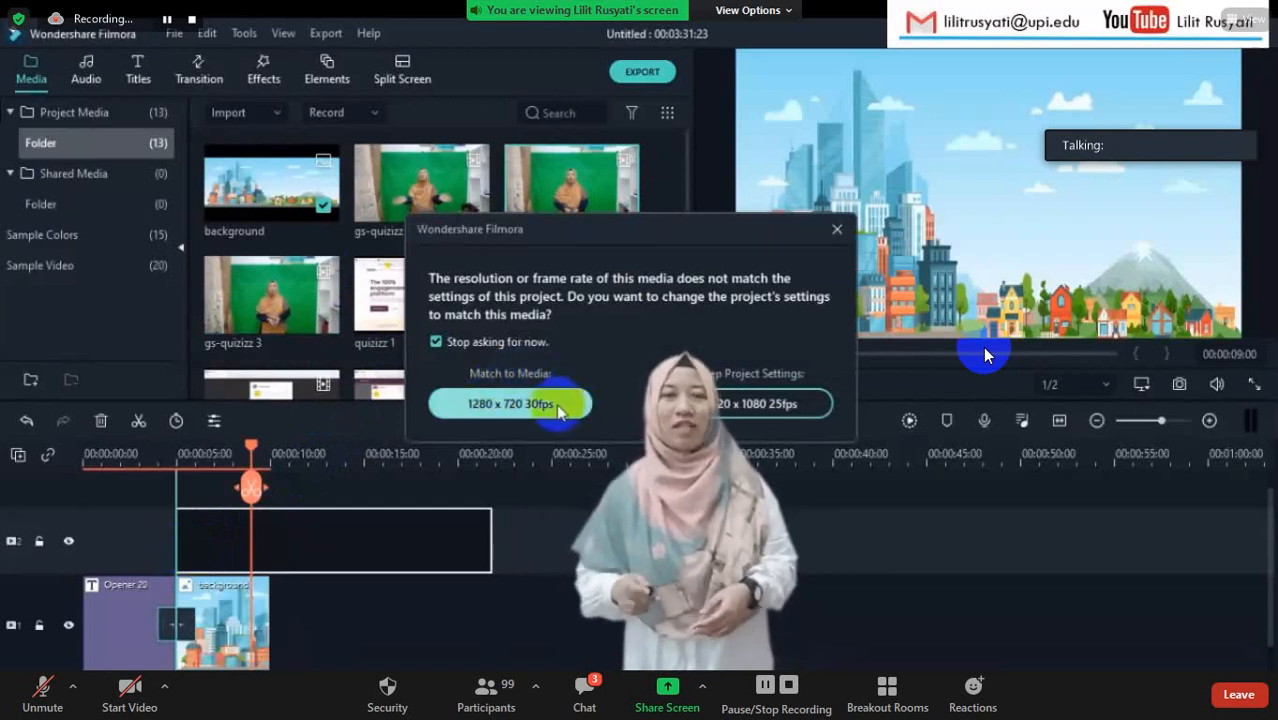
left_click(510, 404)
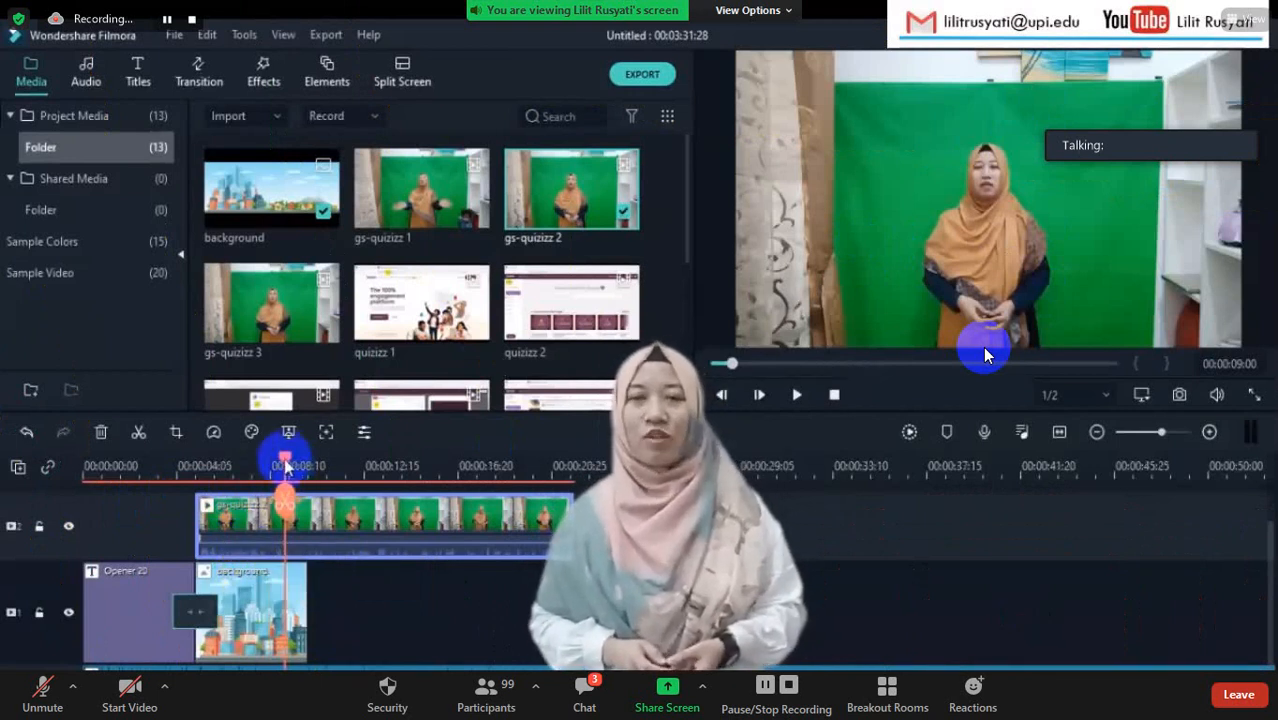
- Apply Chroma Key to the gs-quizizz 2 clip, keeping green as the key color, and check the result over the background image
left_click_drag(285, 500, 155, 508)
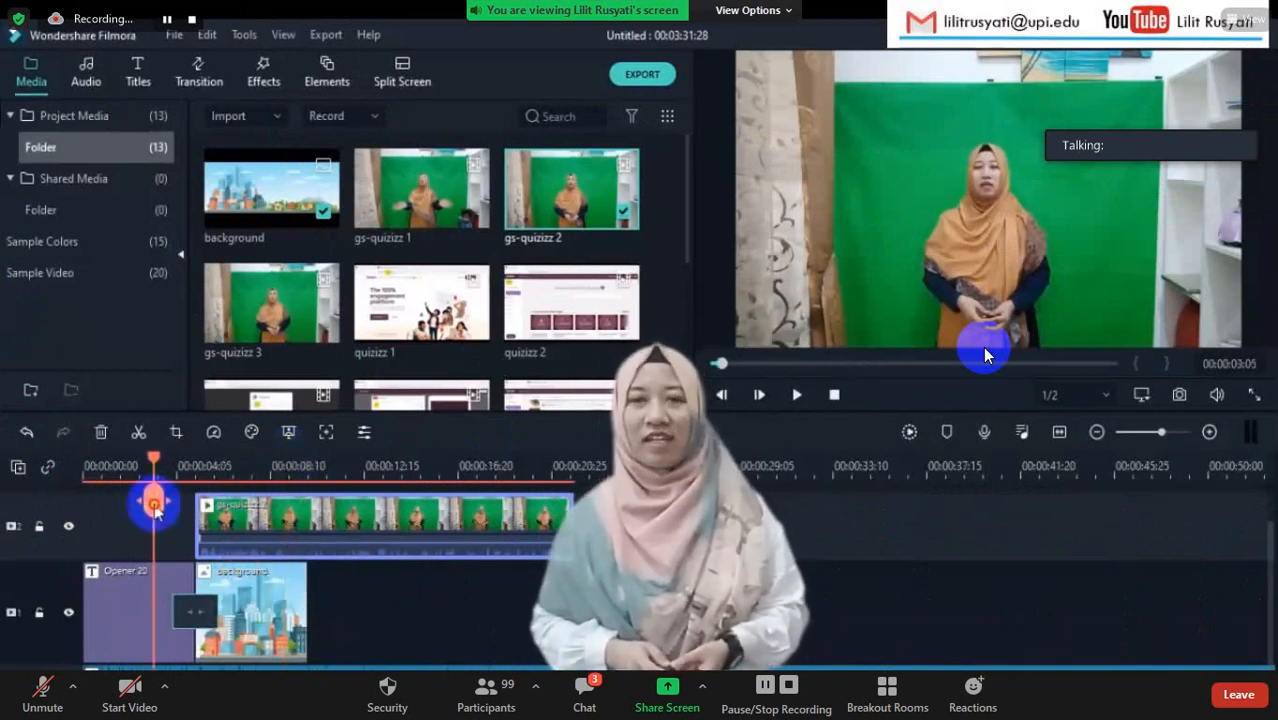
right_click(258, 524)
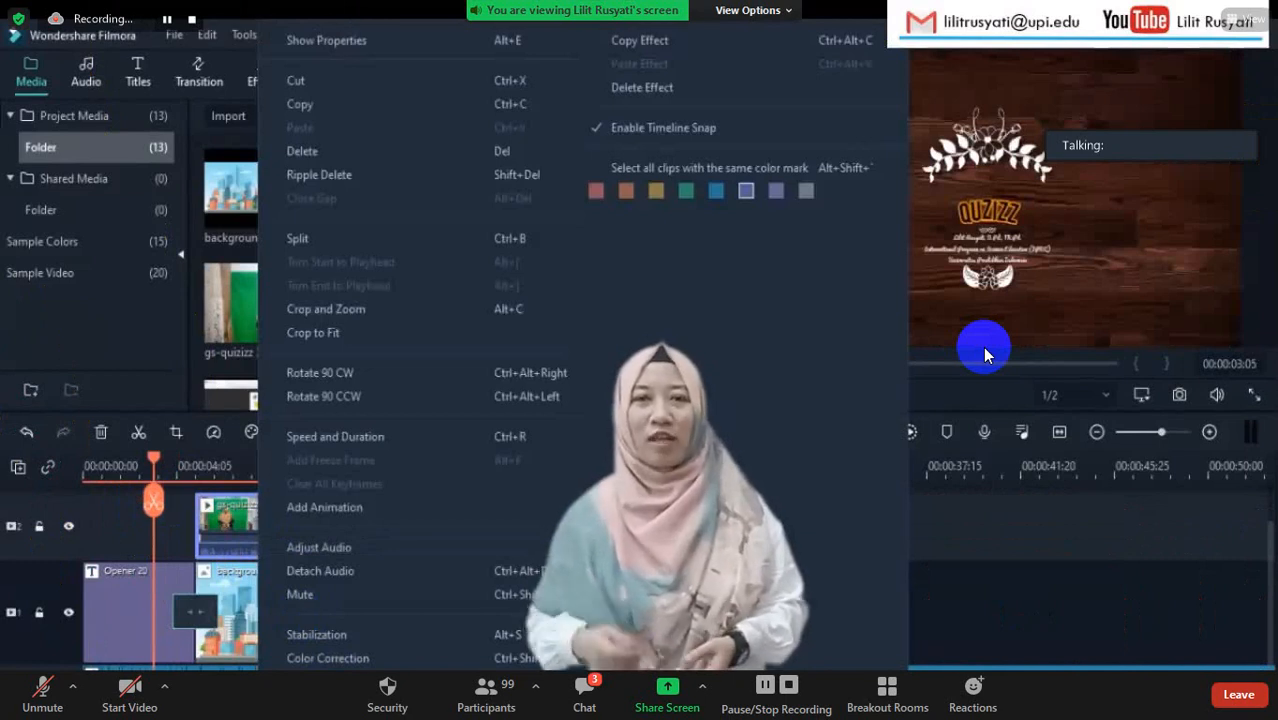
left_click(320, 682)
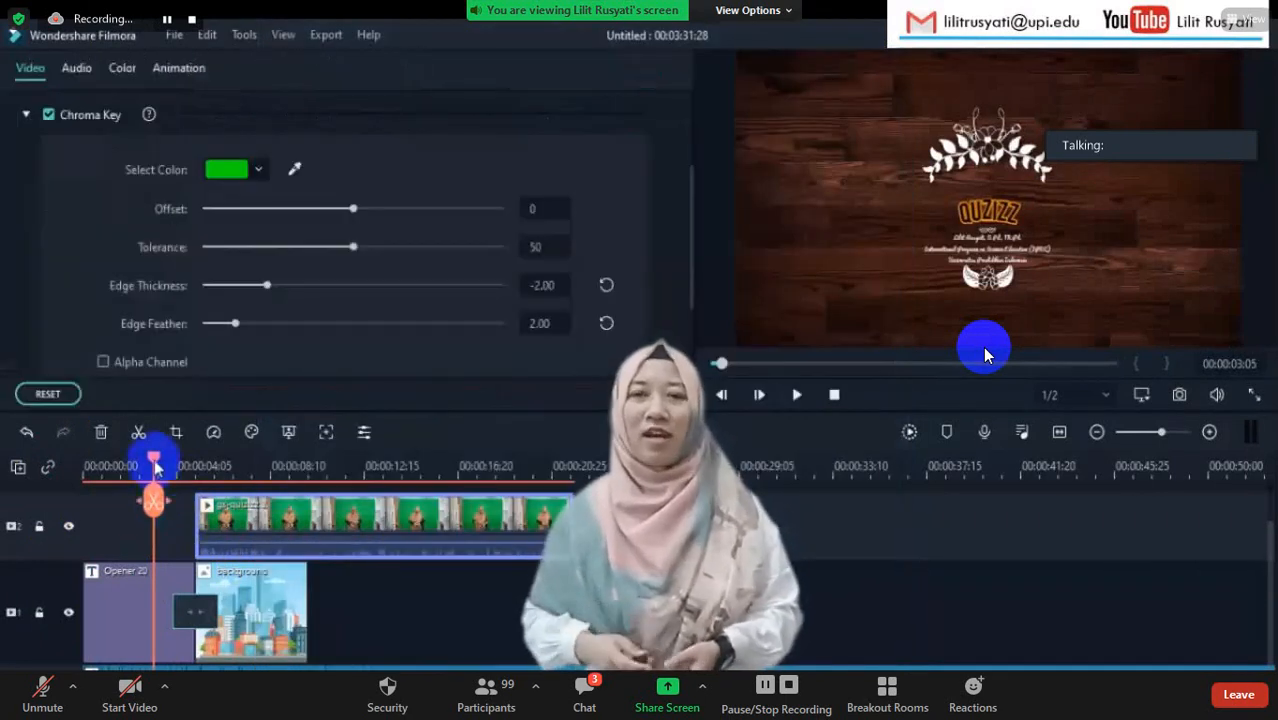
left_click_drag(155, 463, 211, 457)
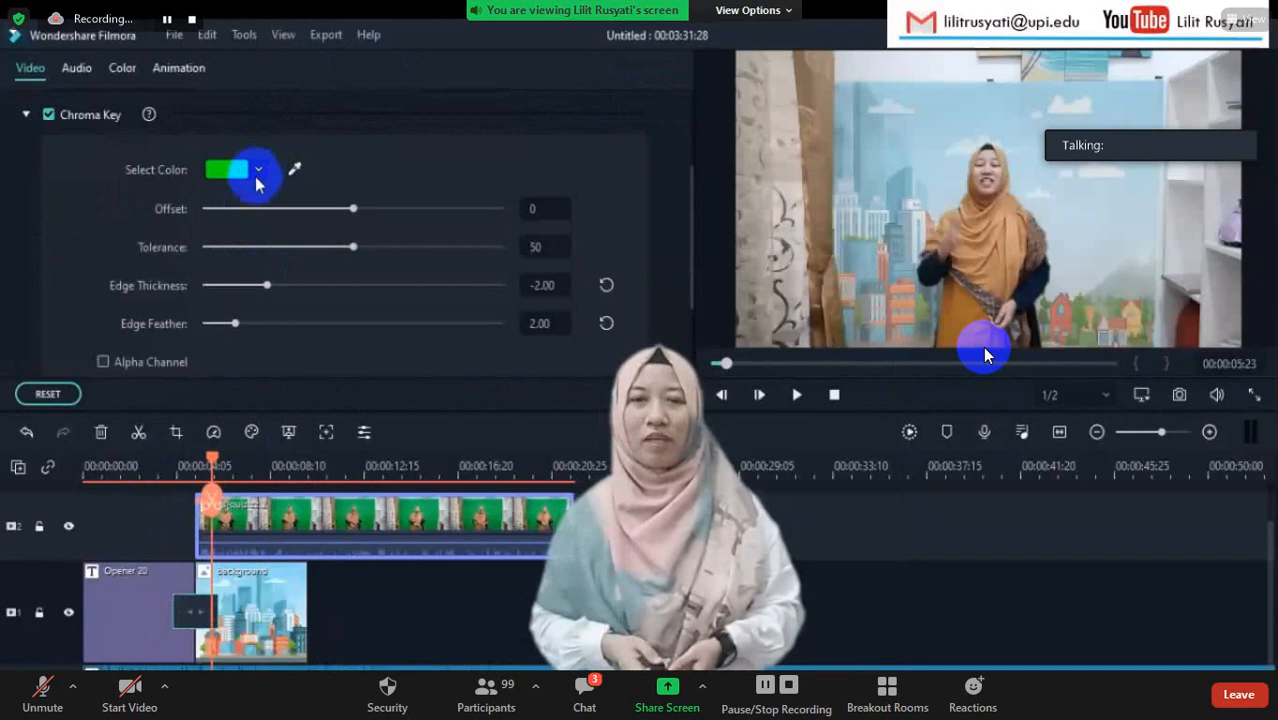
left_click(258, 172)
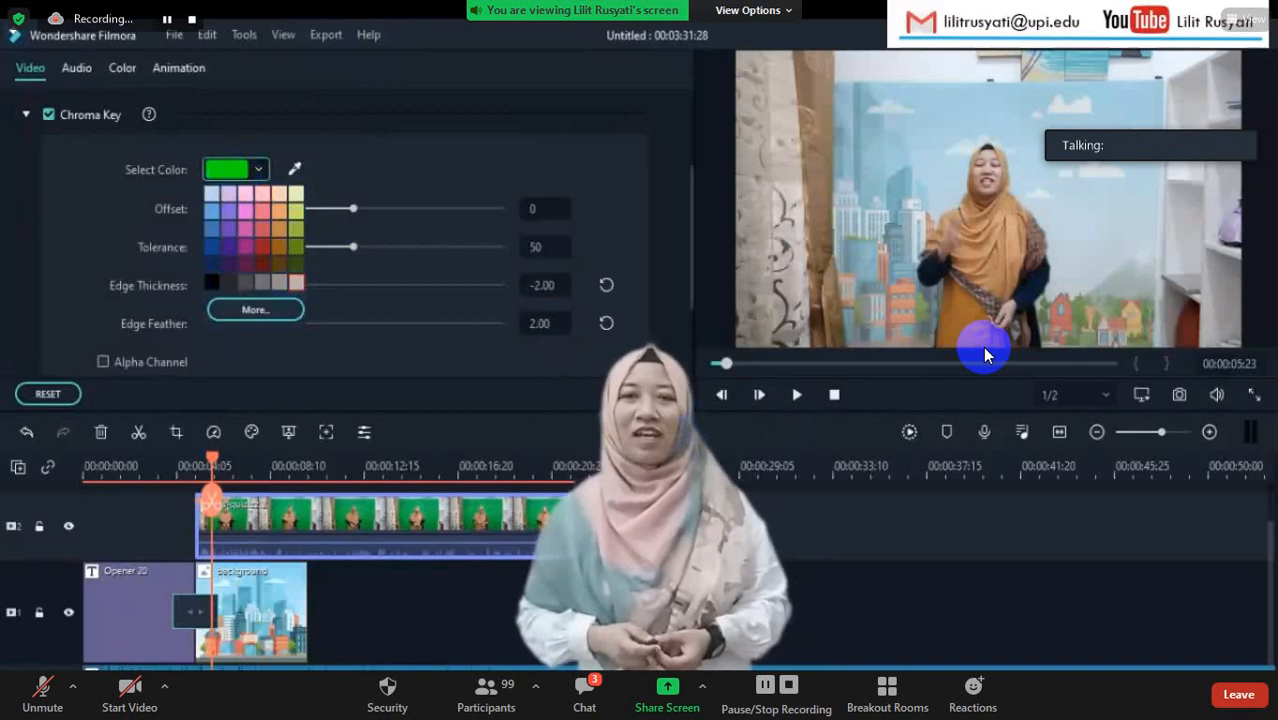
left_click(552, 343)
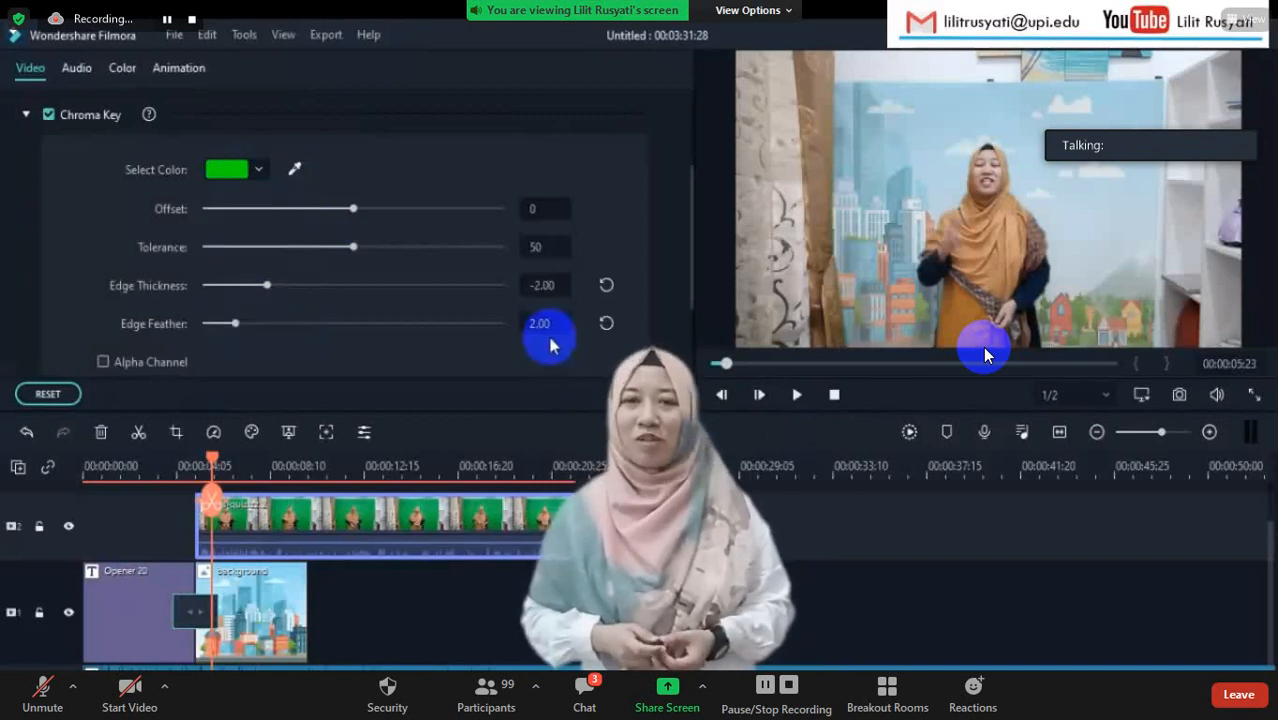
left_click(642, 394)
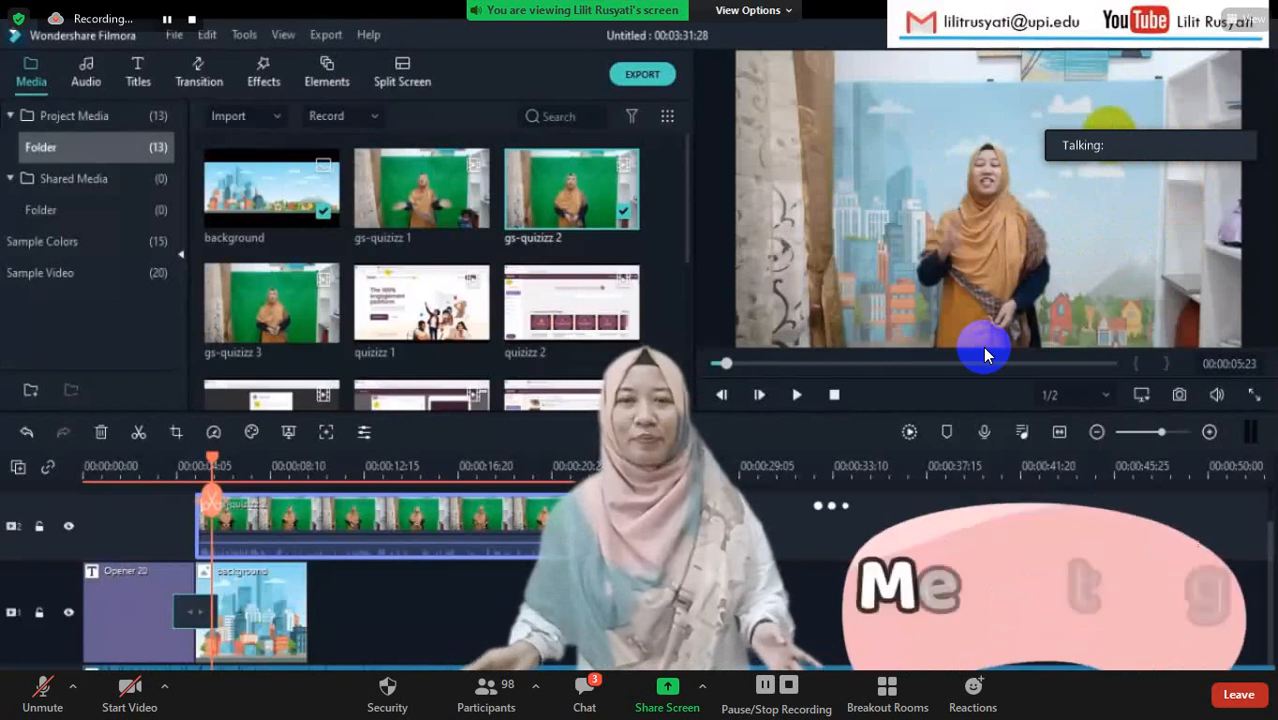
- Start a crop on the gs-quizizz 2 clip, trying the 4:3 ratio before choosing 1:1
left_click(175, 436)
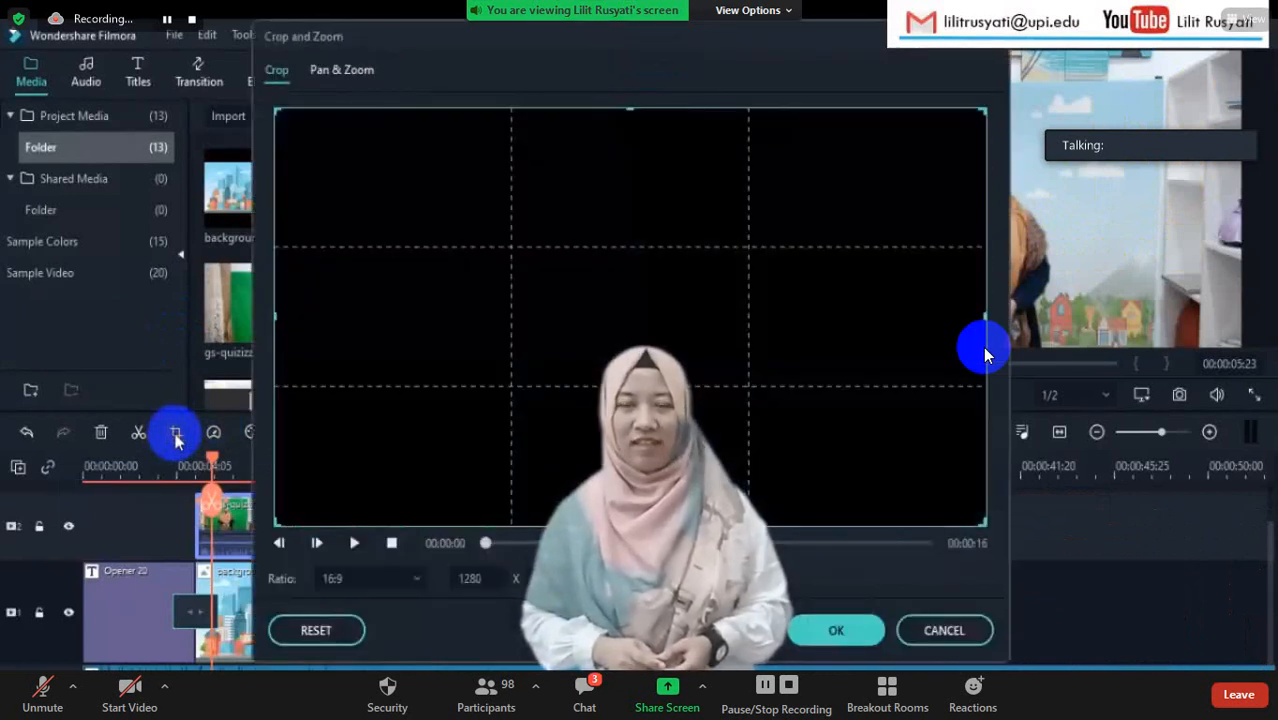
left_click(467, 578)
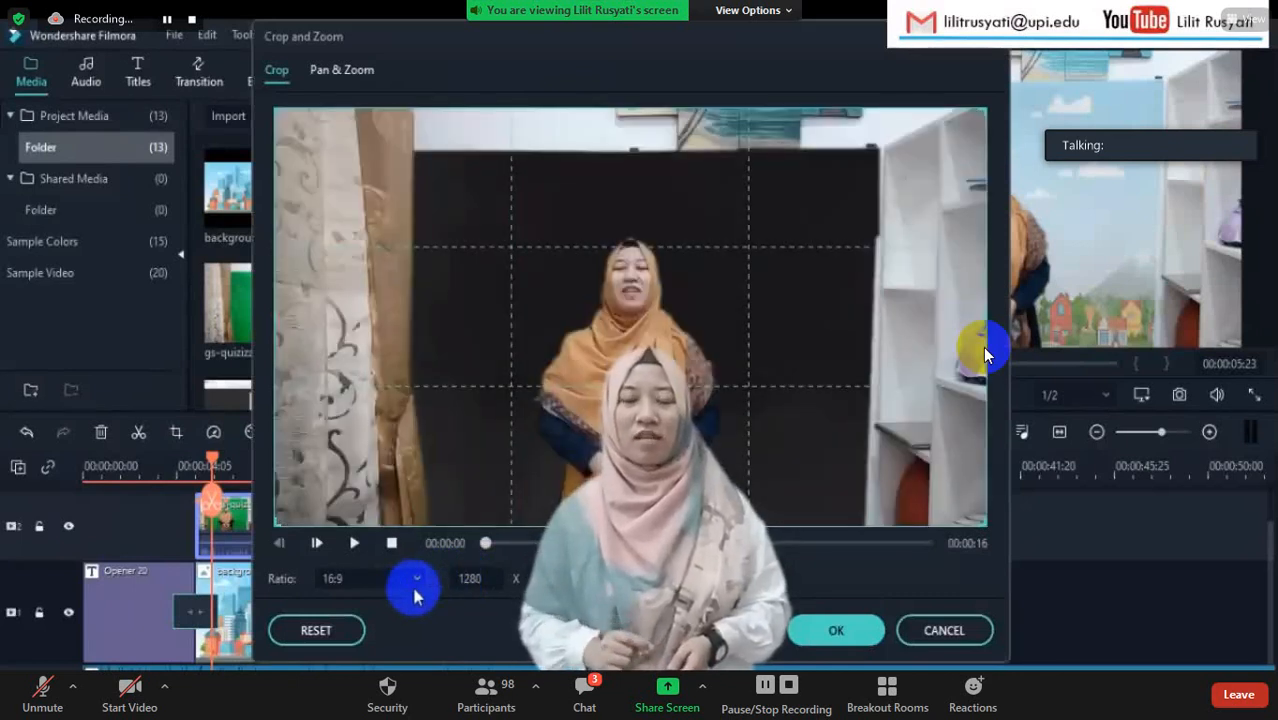
left_click(415, 587)
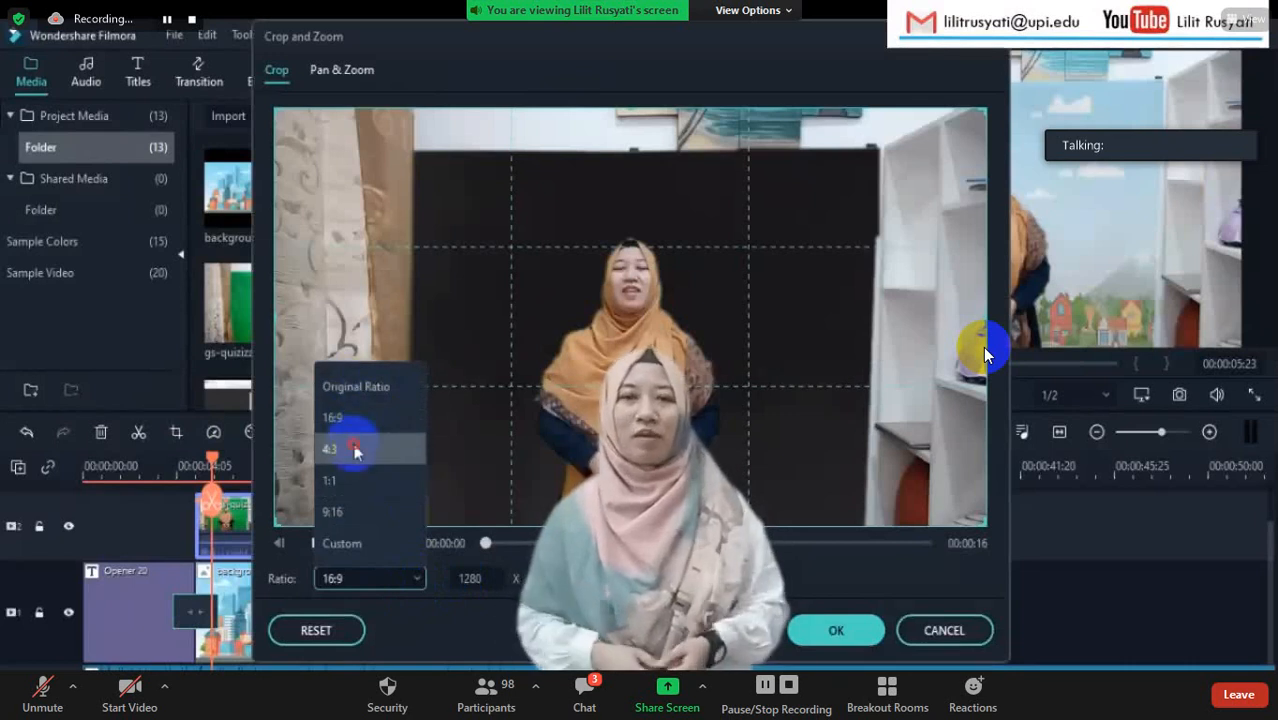
left_click(355, 451)
left_click(415, 583)
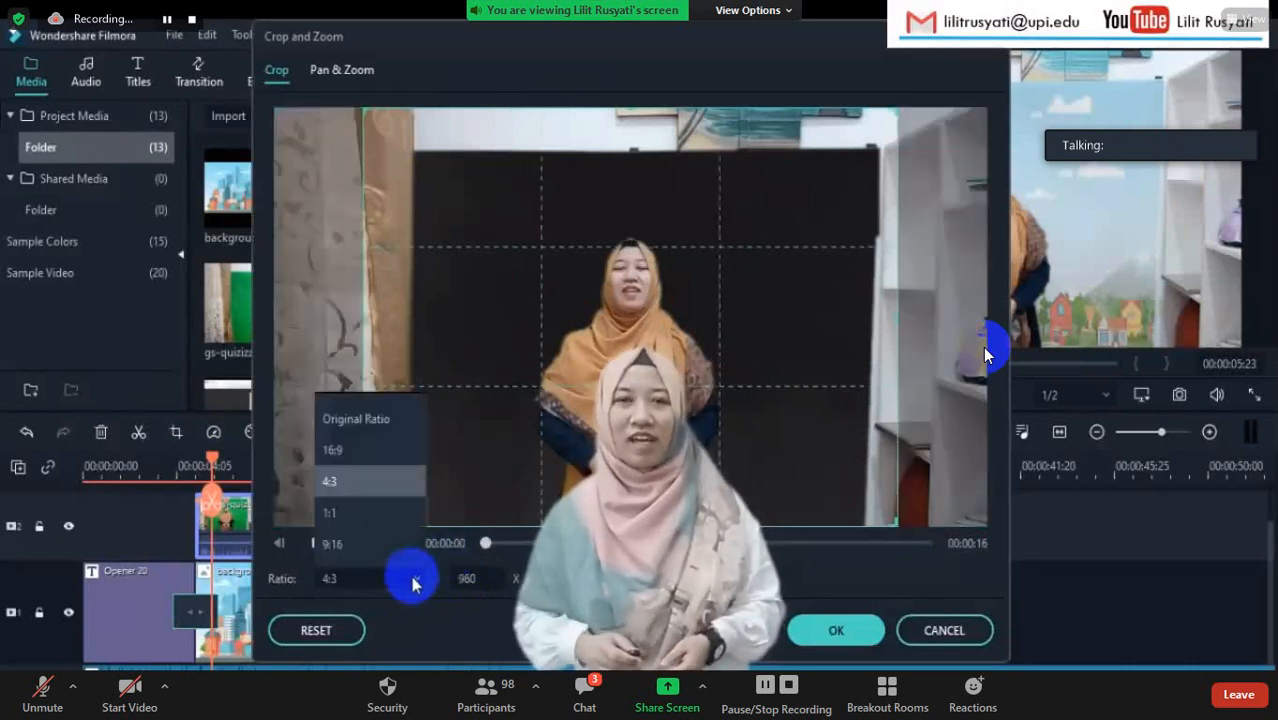
left_click(364, 486)
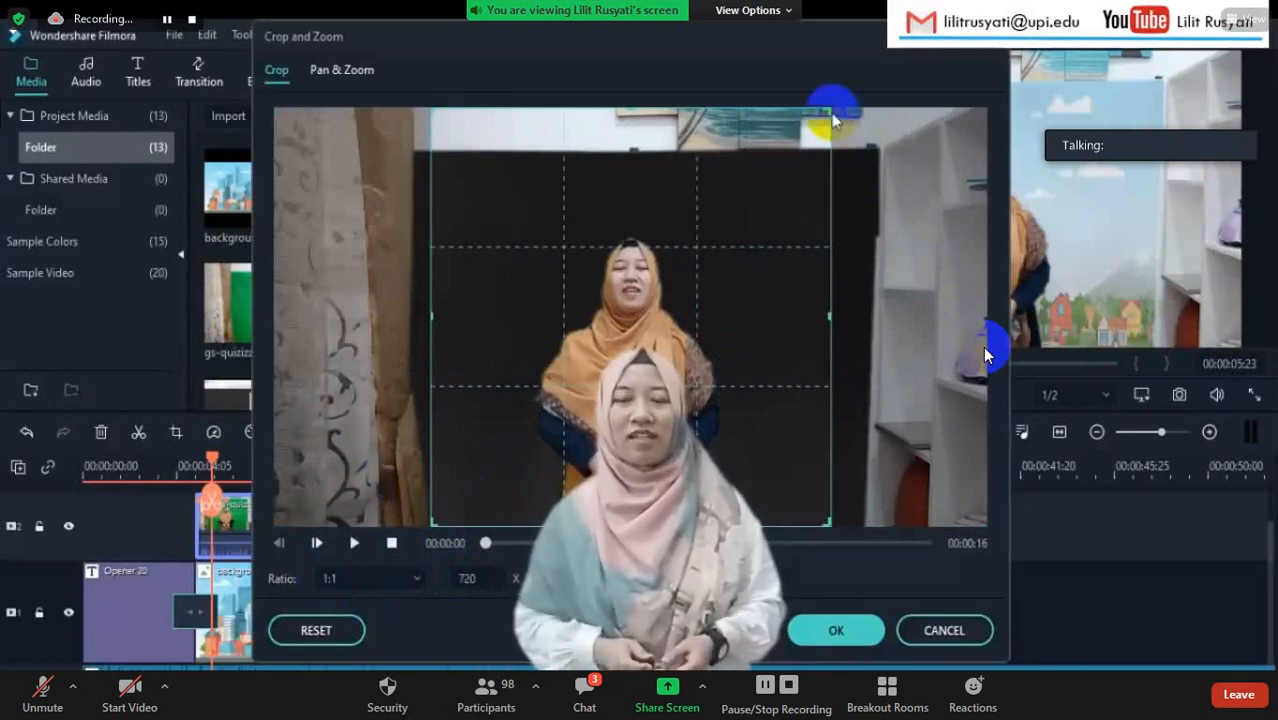
- Apply a square crop about 627 px wide around the presenter and set the Chroma Key offset to 5
left_click_drag(827, 108, 765, 177)
left_click_drag(725, 217, 762, 222)
left_click_drag(810, 180, 782, 188)
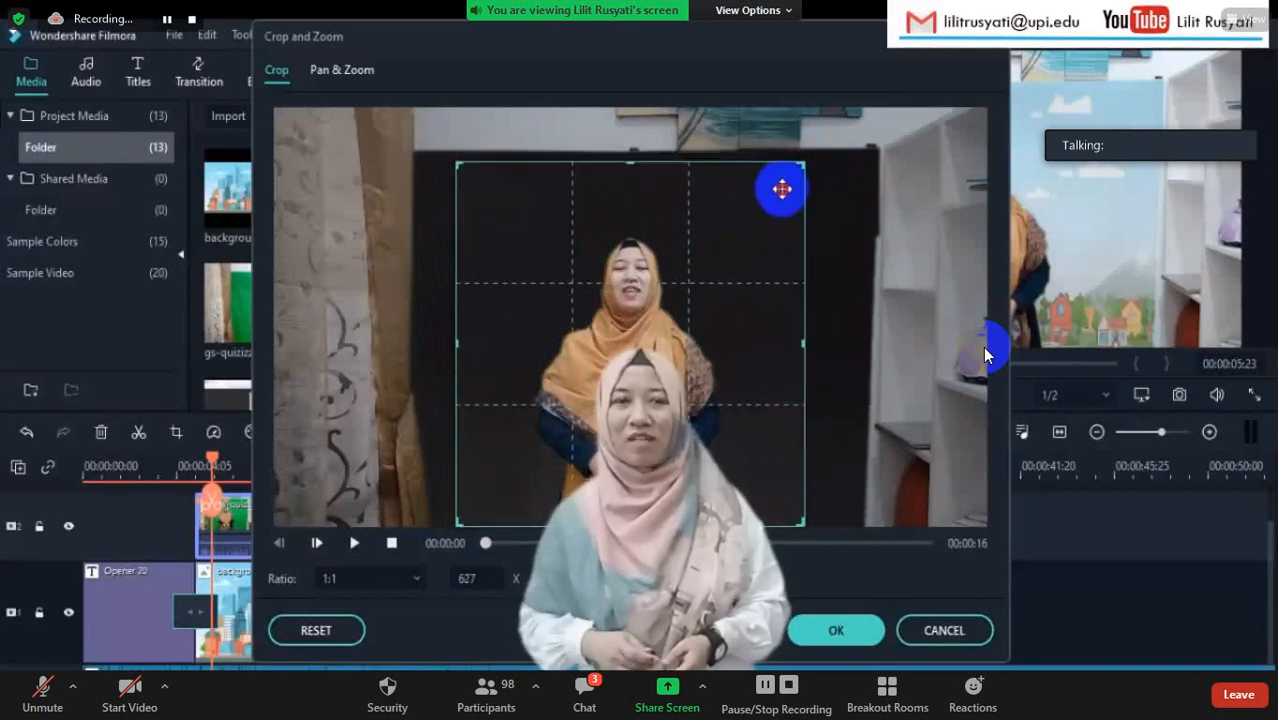
left_click(843, 630)
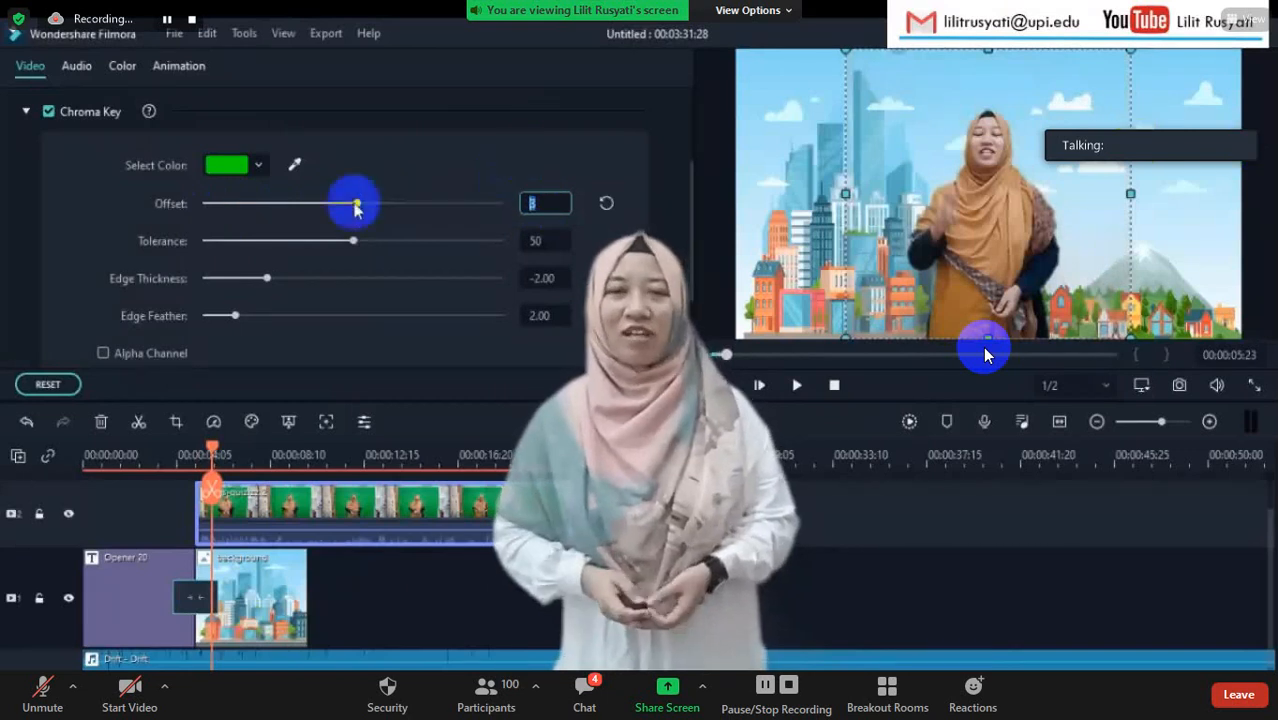
left_click_drag(355, 203, 299, 211)
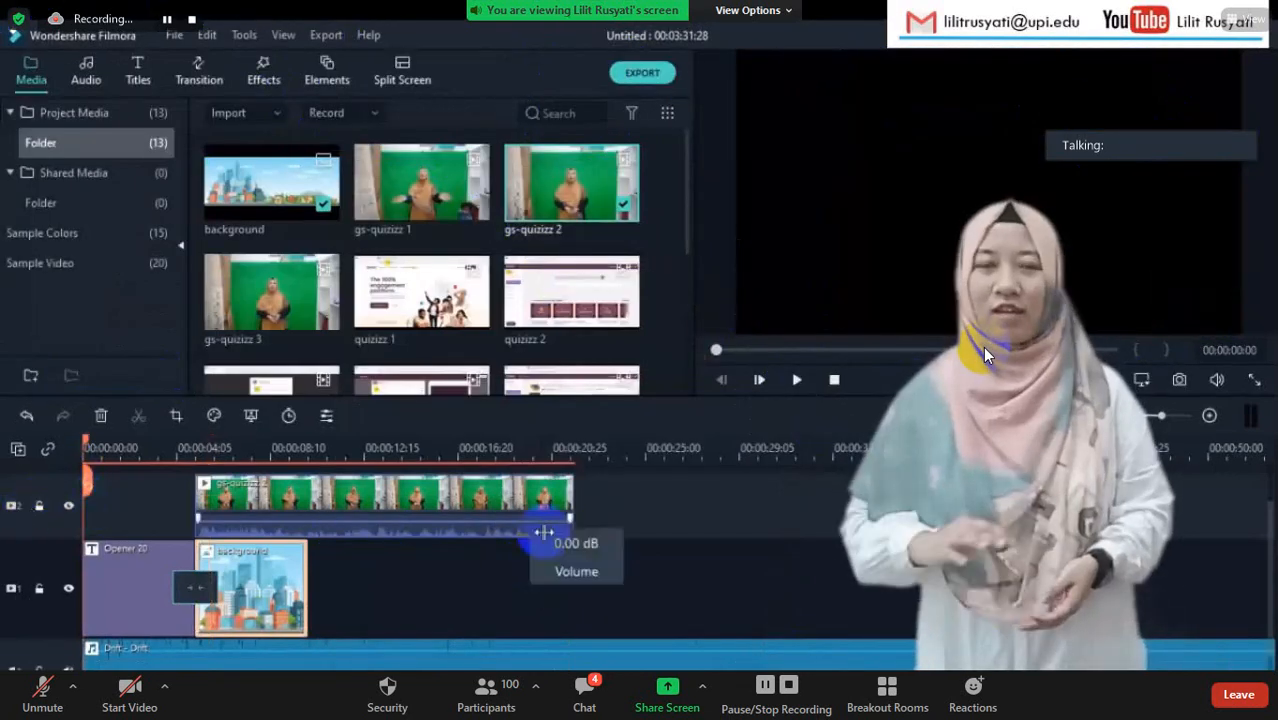
- Extend the background image to the end of the gs-quizizz 2 clip and play back the sequence
left_click(310, 591)
left_click_drag(310, 591, 576, 610)
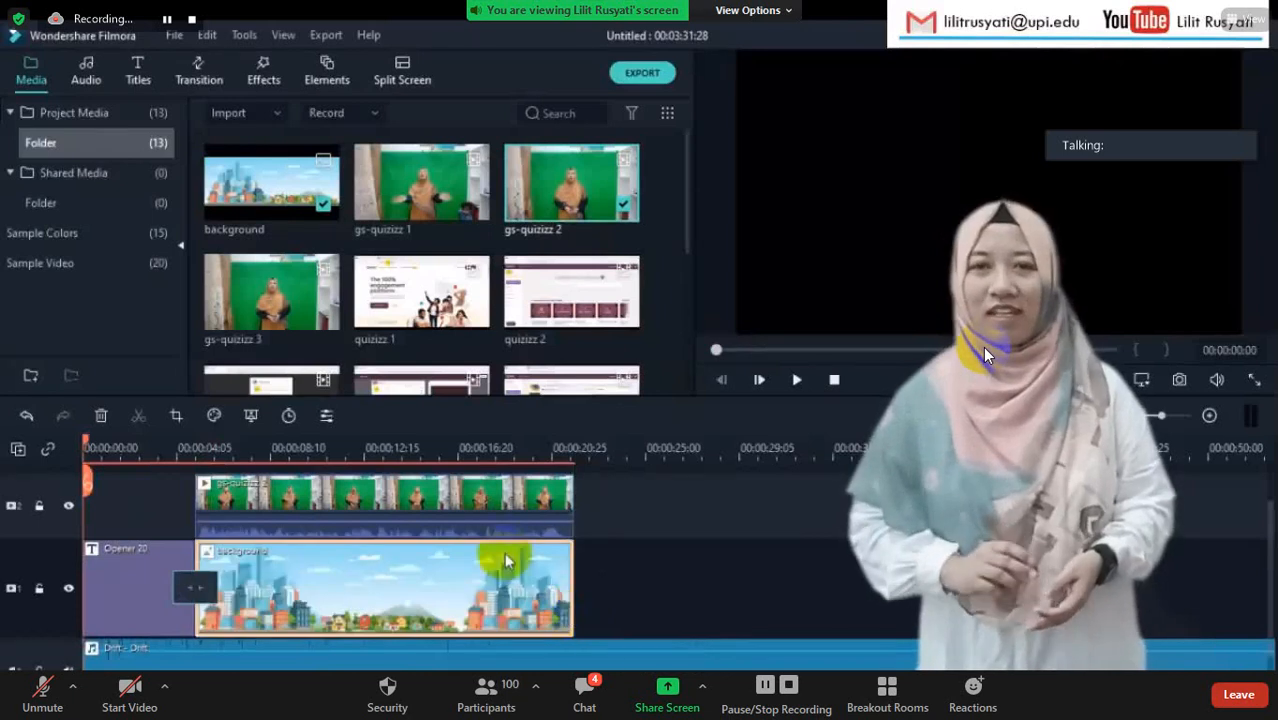
scroll(430, 592, "up", 1)
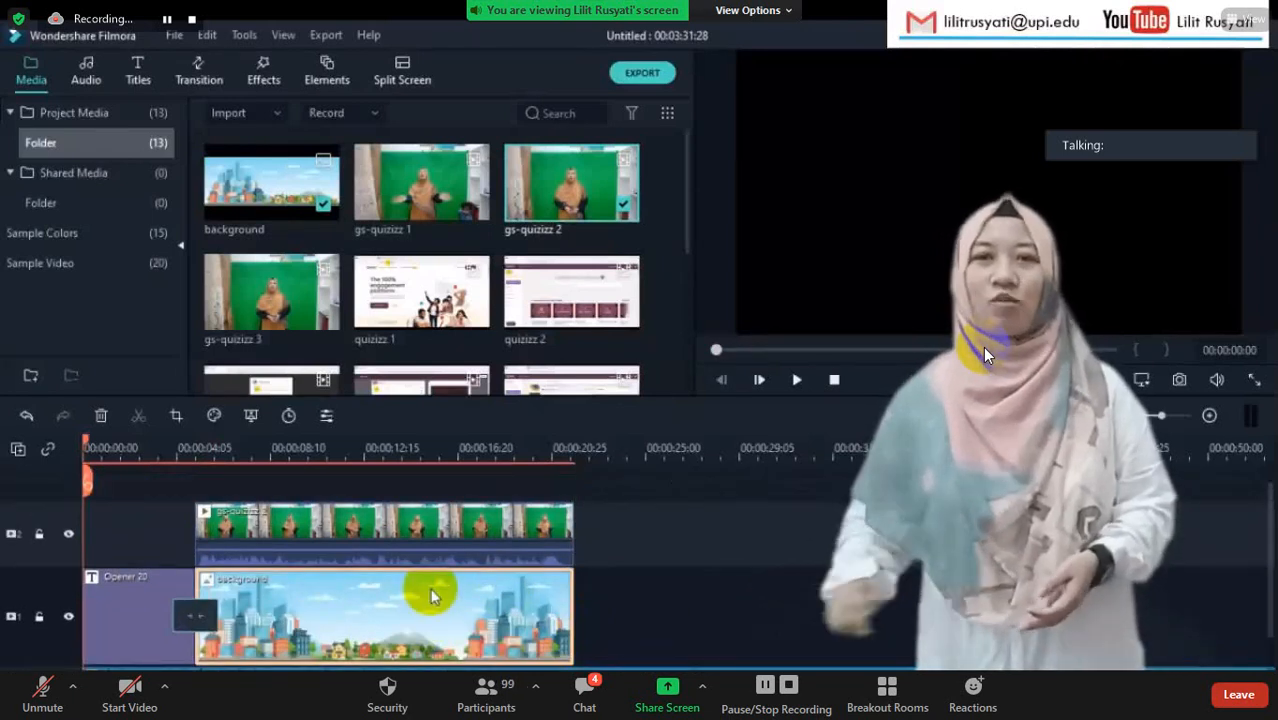
left_click(796, 380)
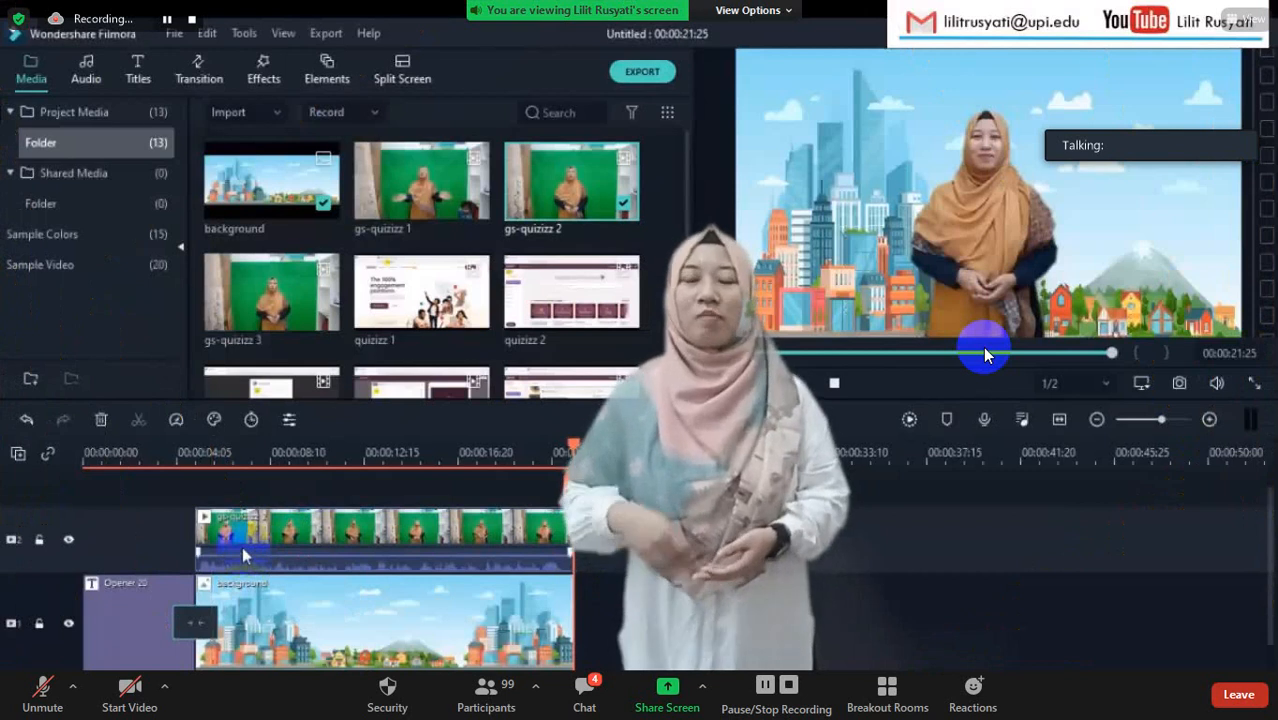
- Raise the audio volume of the gs-quizizz 2 clip
double_click(228, 541)
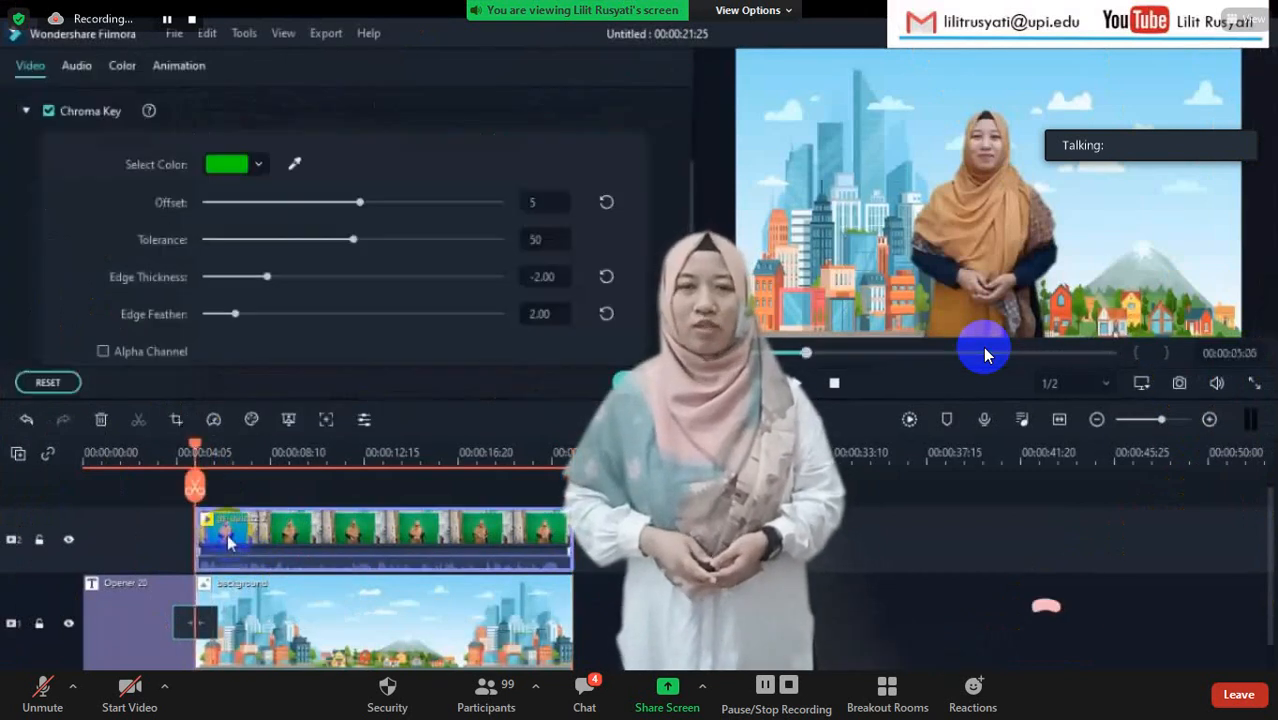
left_click(77, 67)
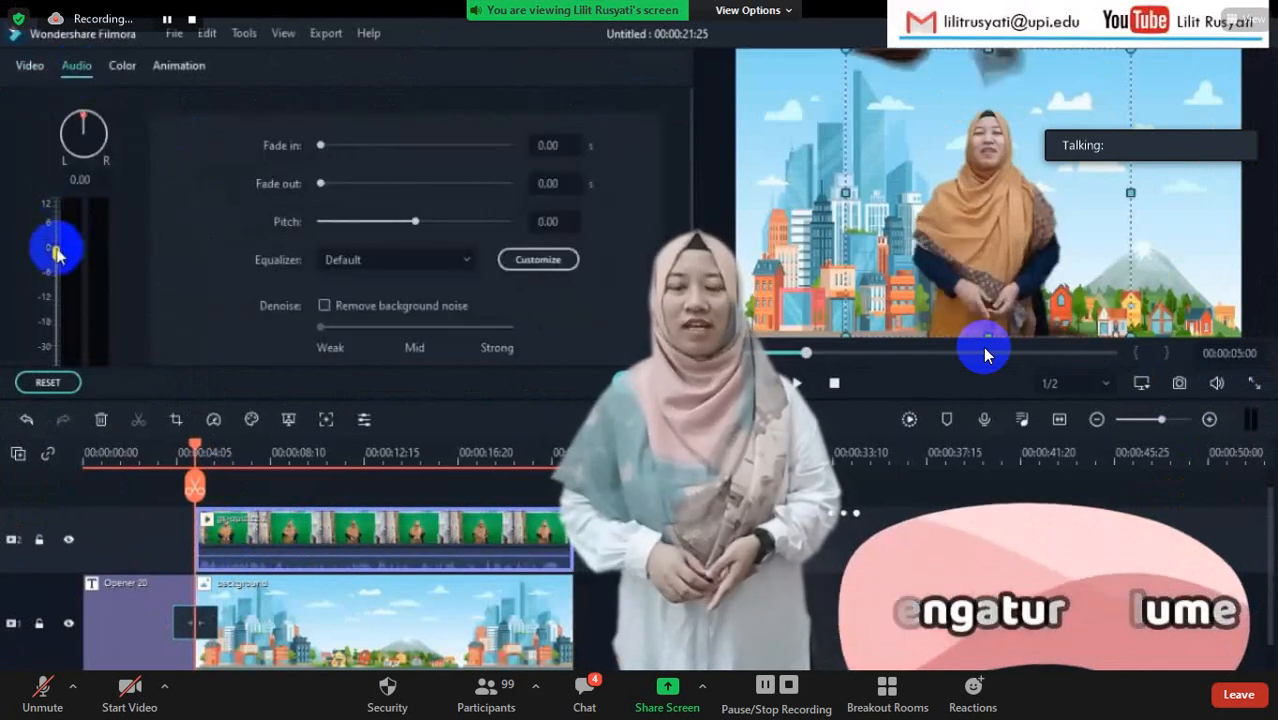
left_click_drag(57, 253, 53, 224)
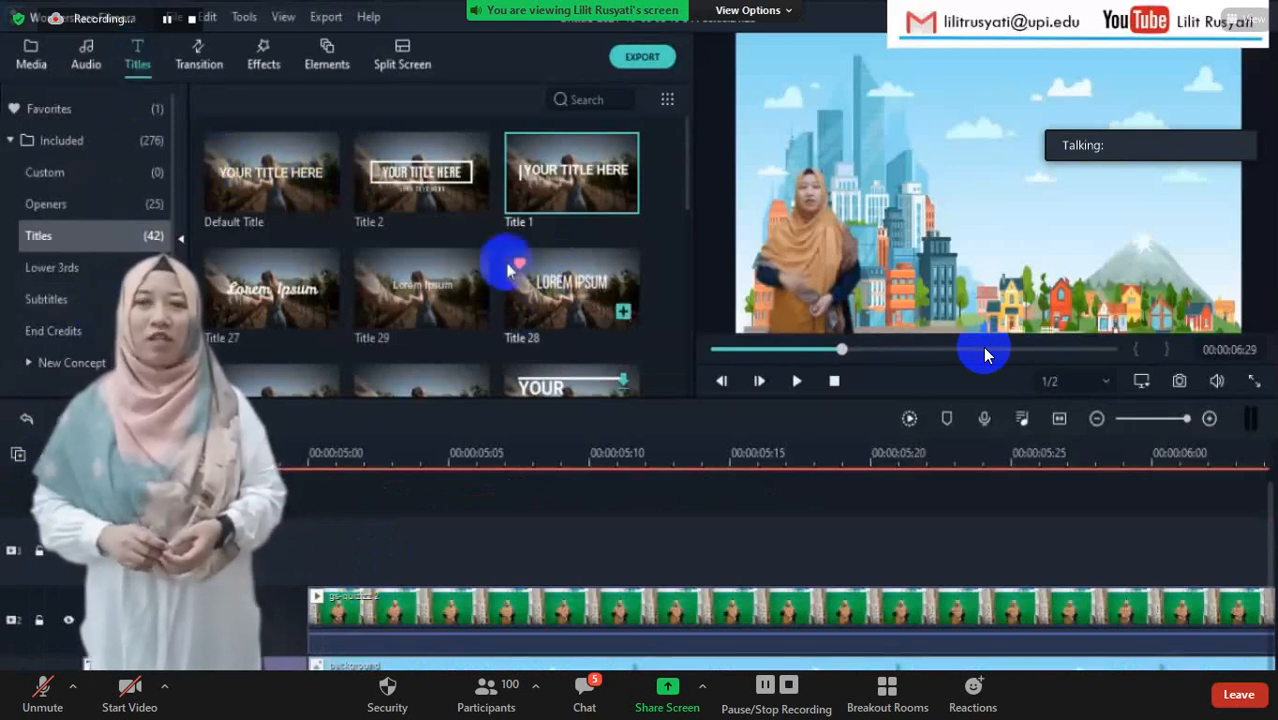
- Add Title 1 on the third video track at the start of the gs-quizizz 2 clip and change its main text to "3 activities"
mouse_move(575, 180)
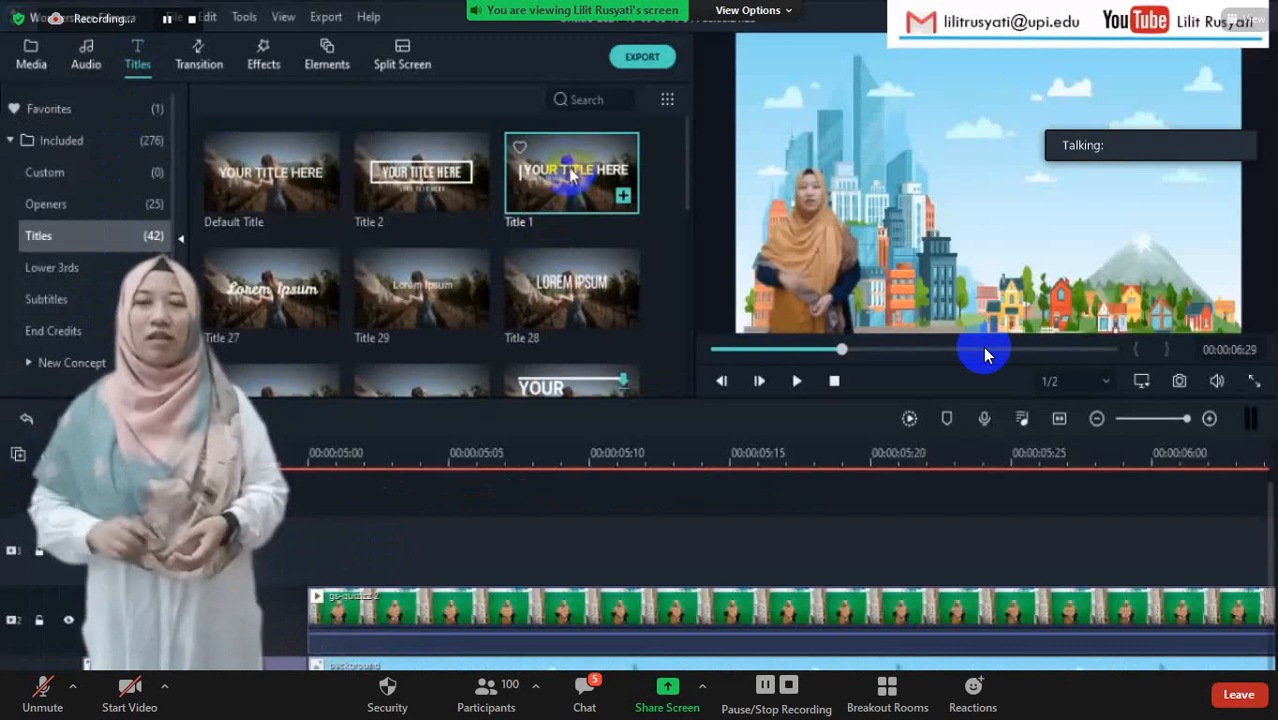
left_click_drag(575, 180, 306, 575)
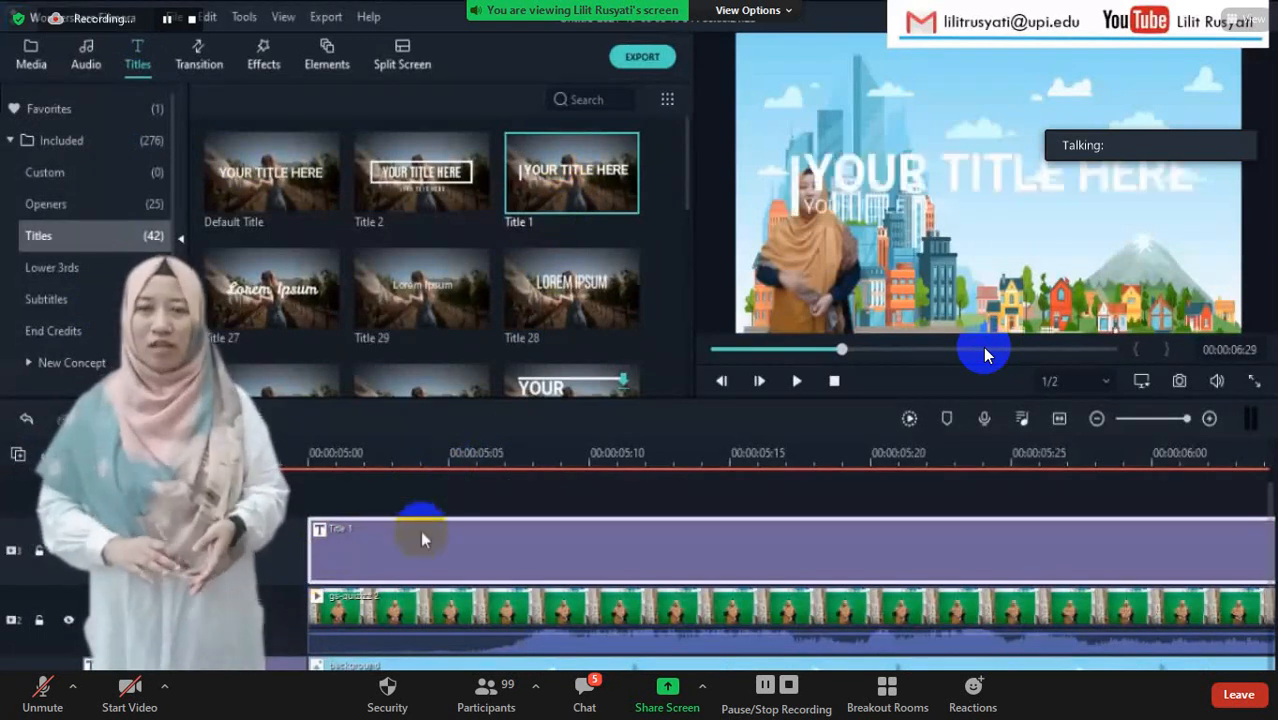
left_click(901, 180)
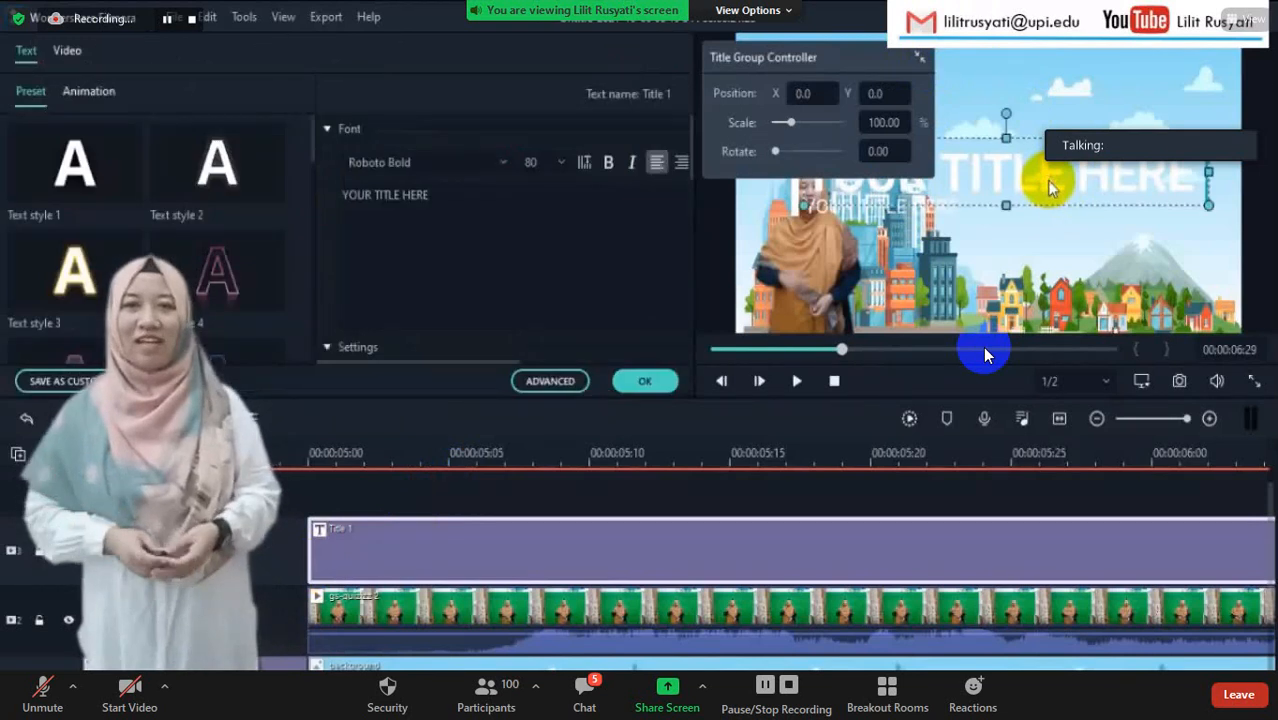
left_click(449, 199)
left_click_drag(449, 199, 333, 192)
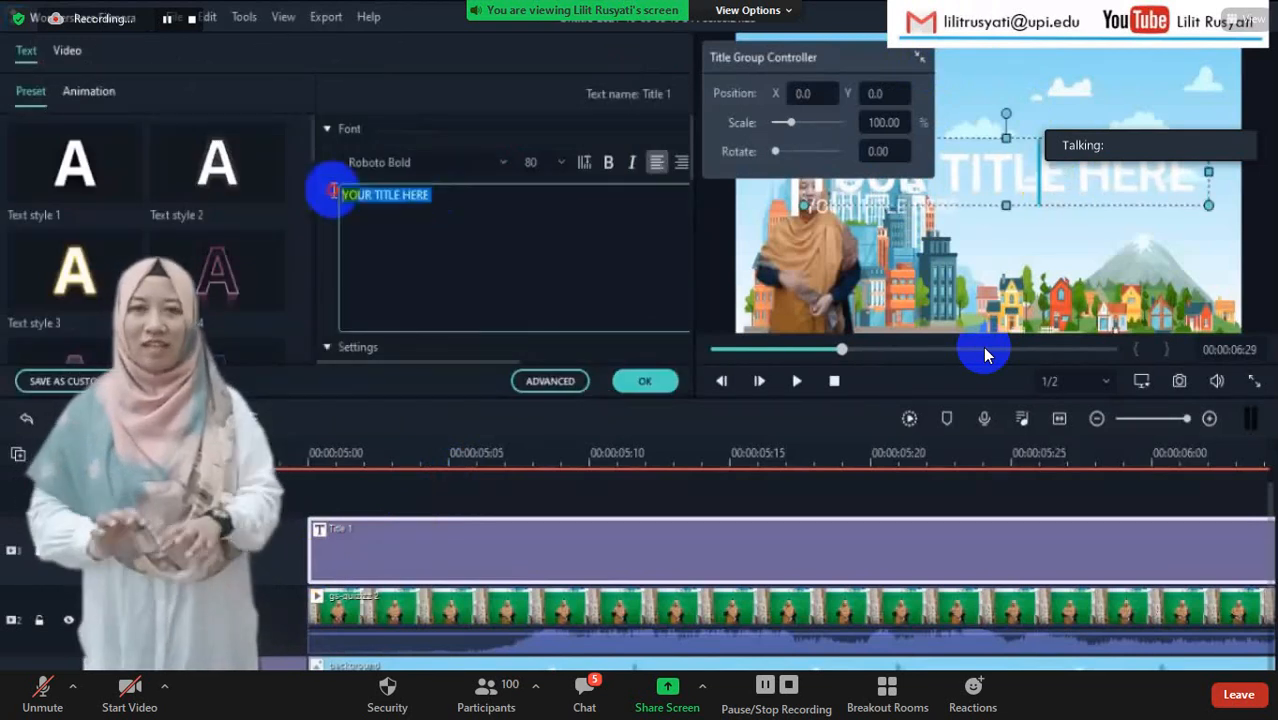
key("BackSpace")
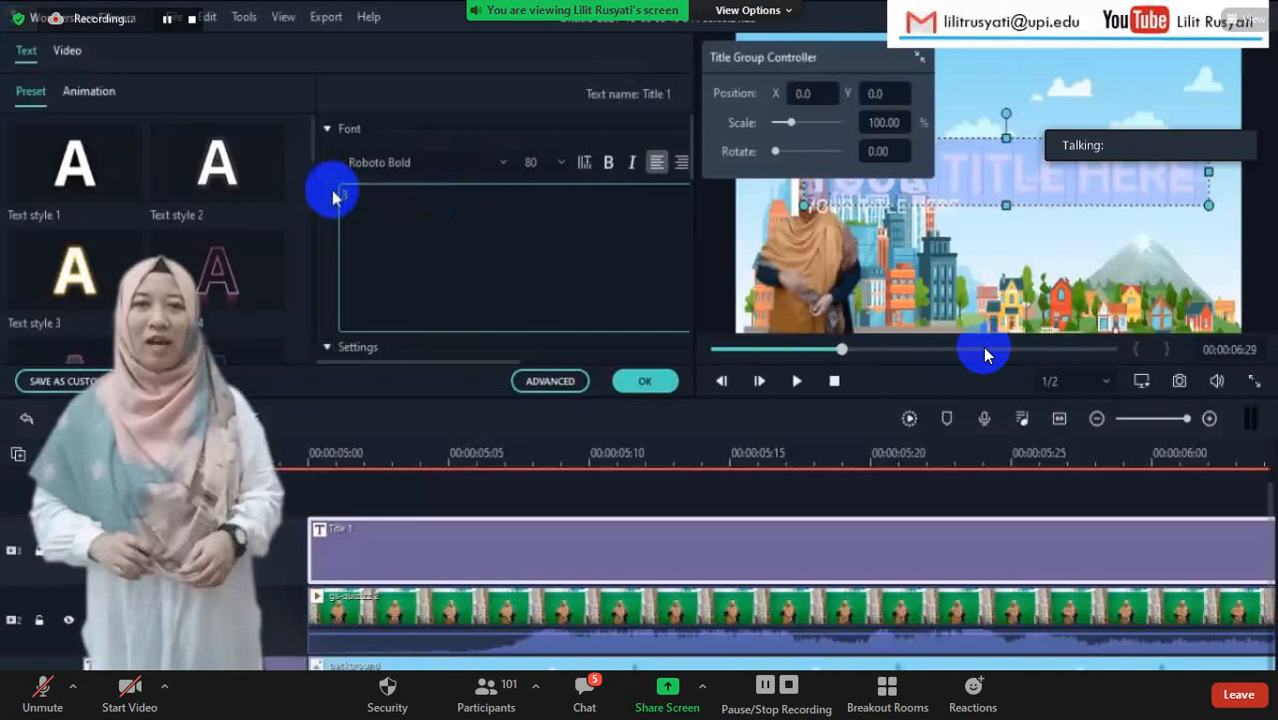
type("3 activitie")
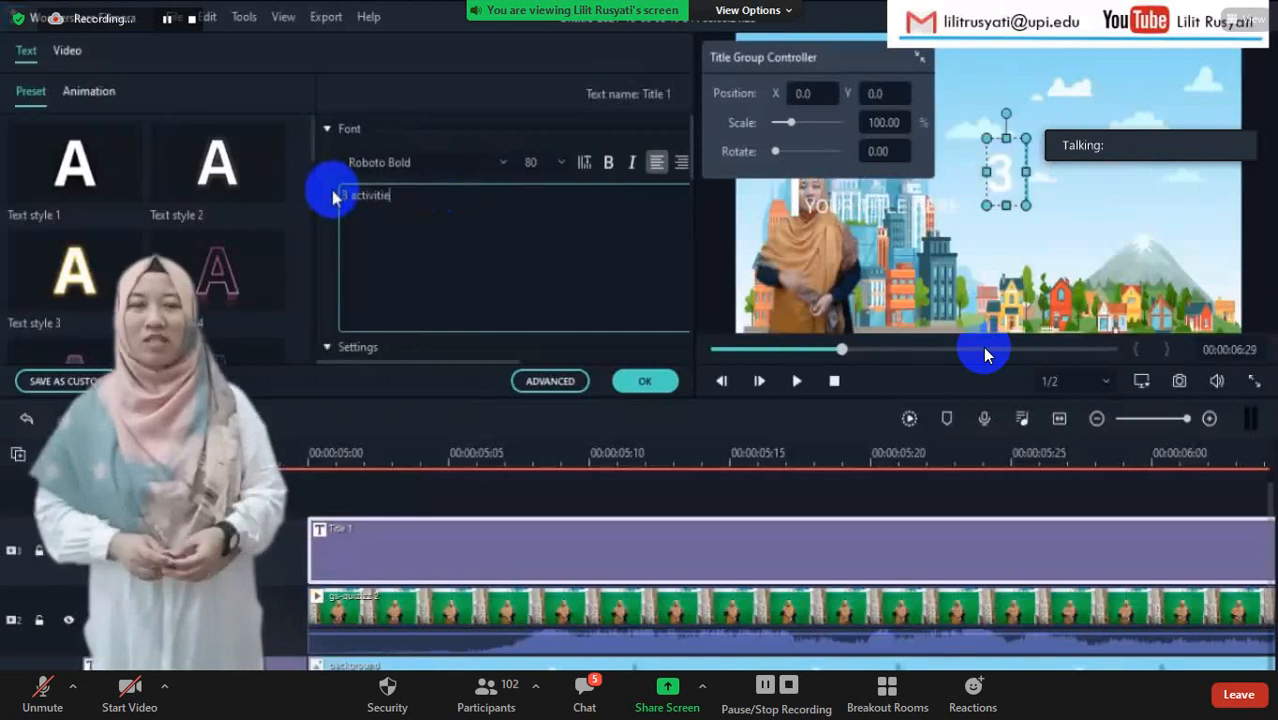
type("s")
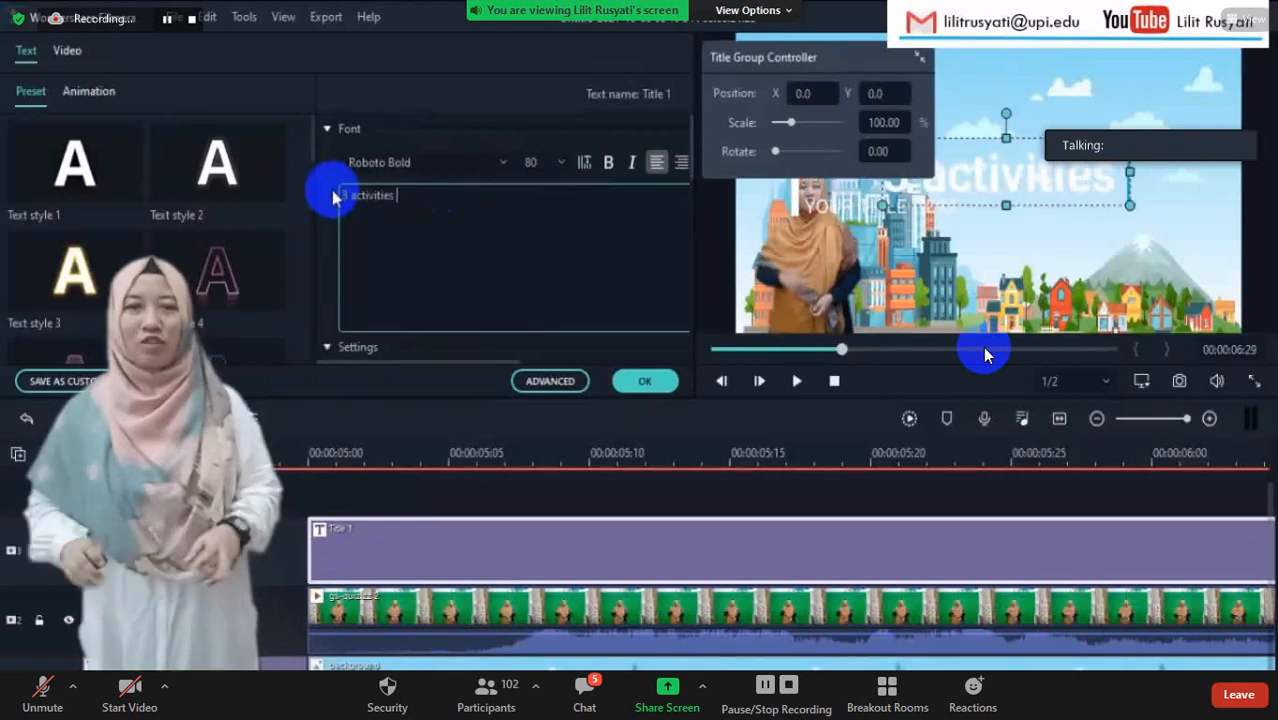
left_click(322, 343)
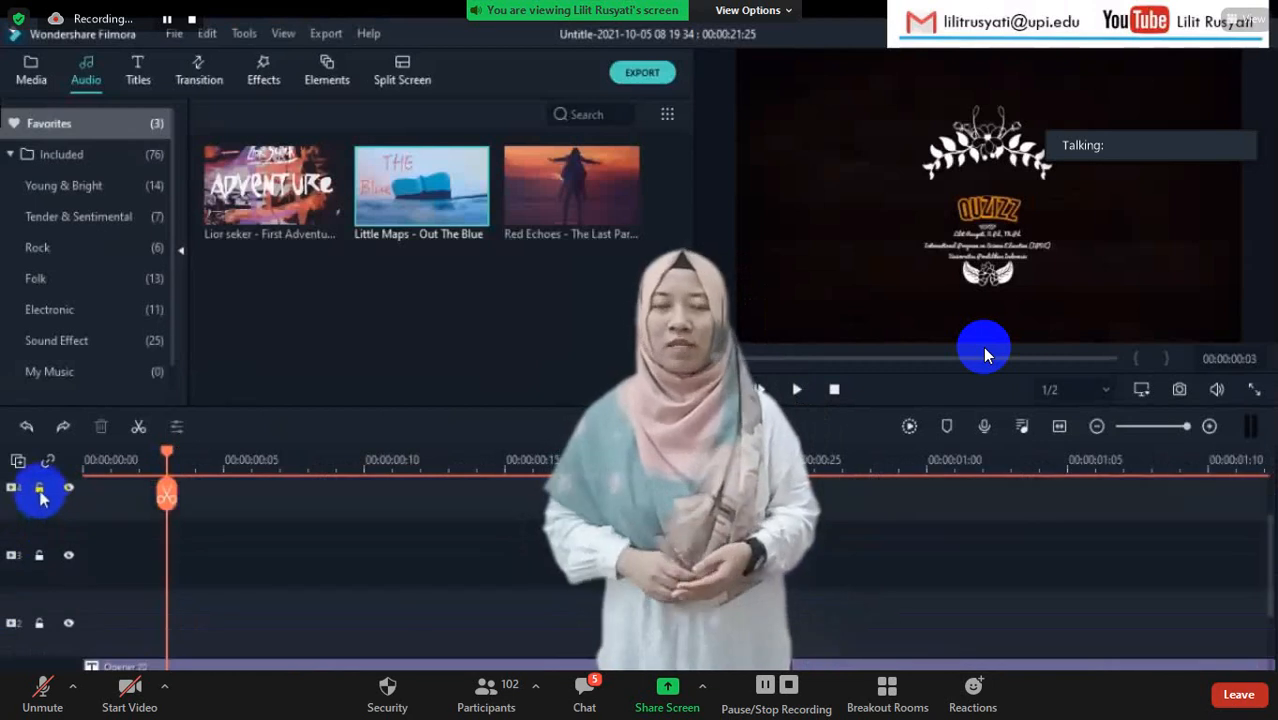
- Look through the timeline's video and audio tracks, from the Opener 20 title to the background image and the Drift music
scroll(43, 491, "down", 1)
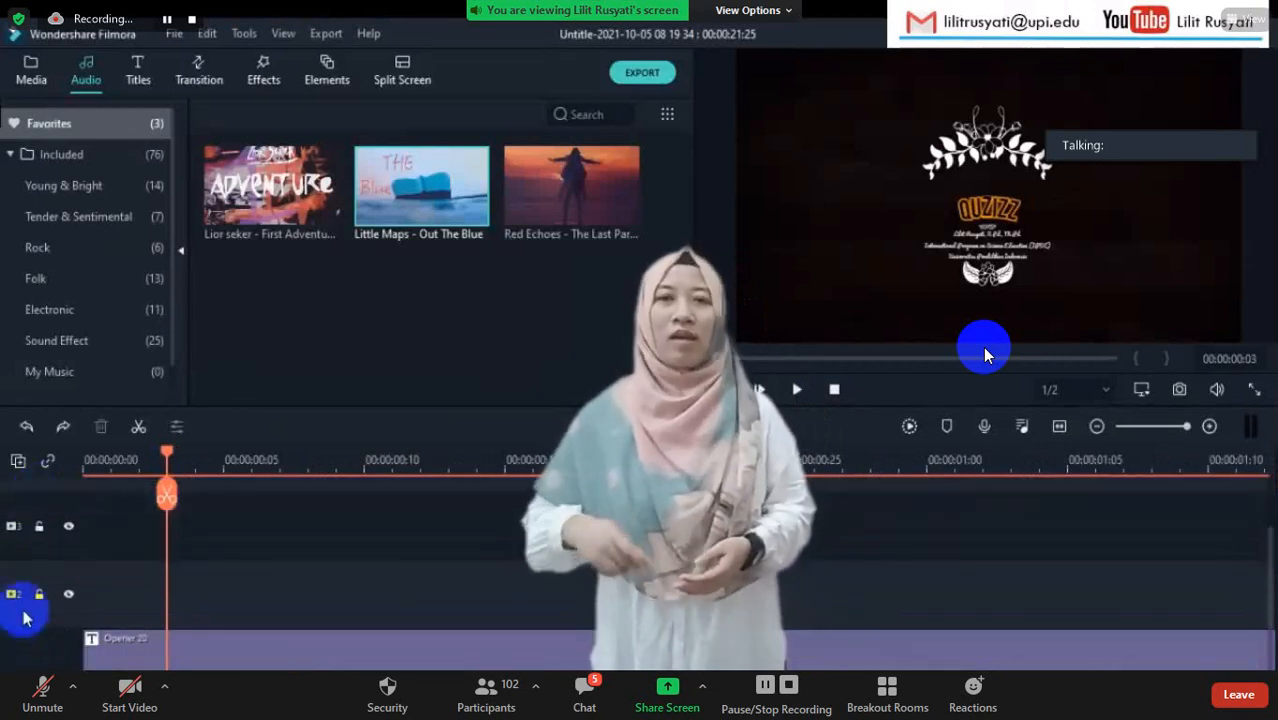
scroll(28, 532, "down", 2)
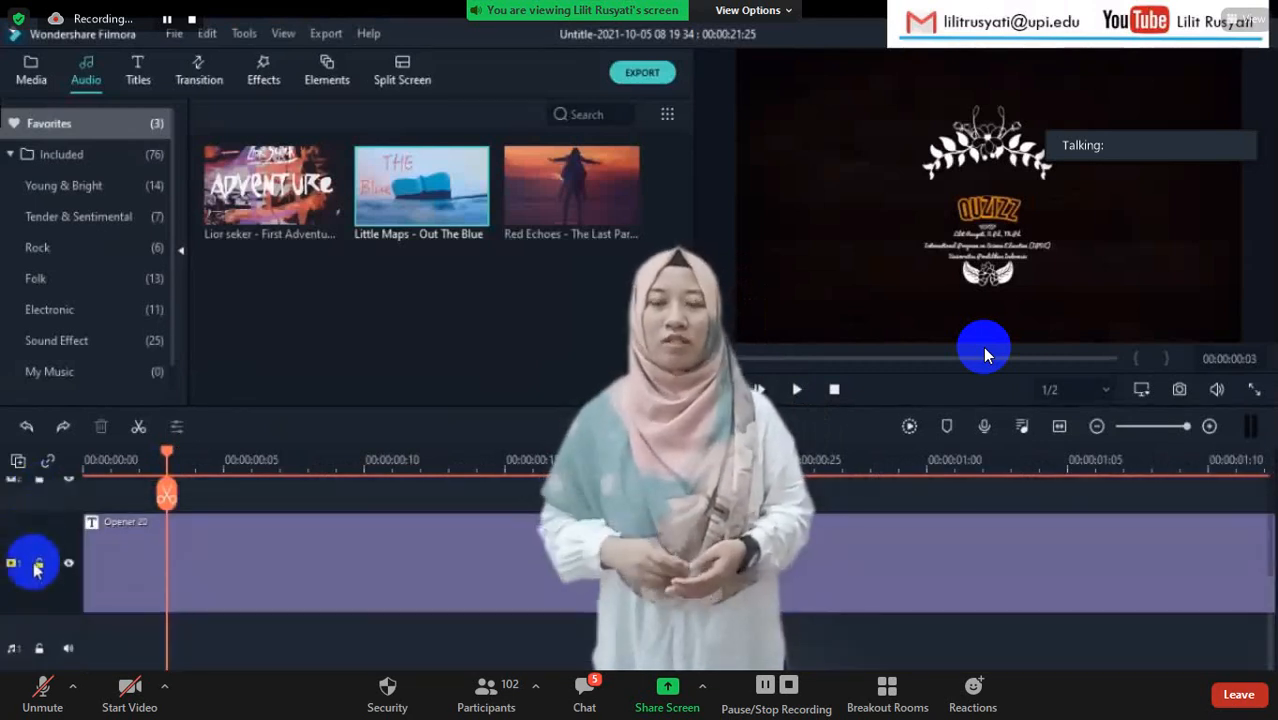
scroll(31, 590, "down", 1)
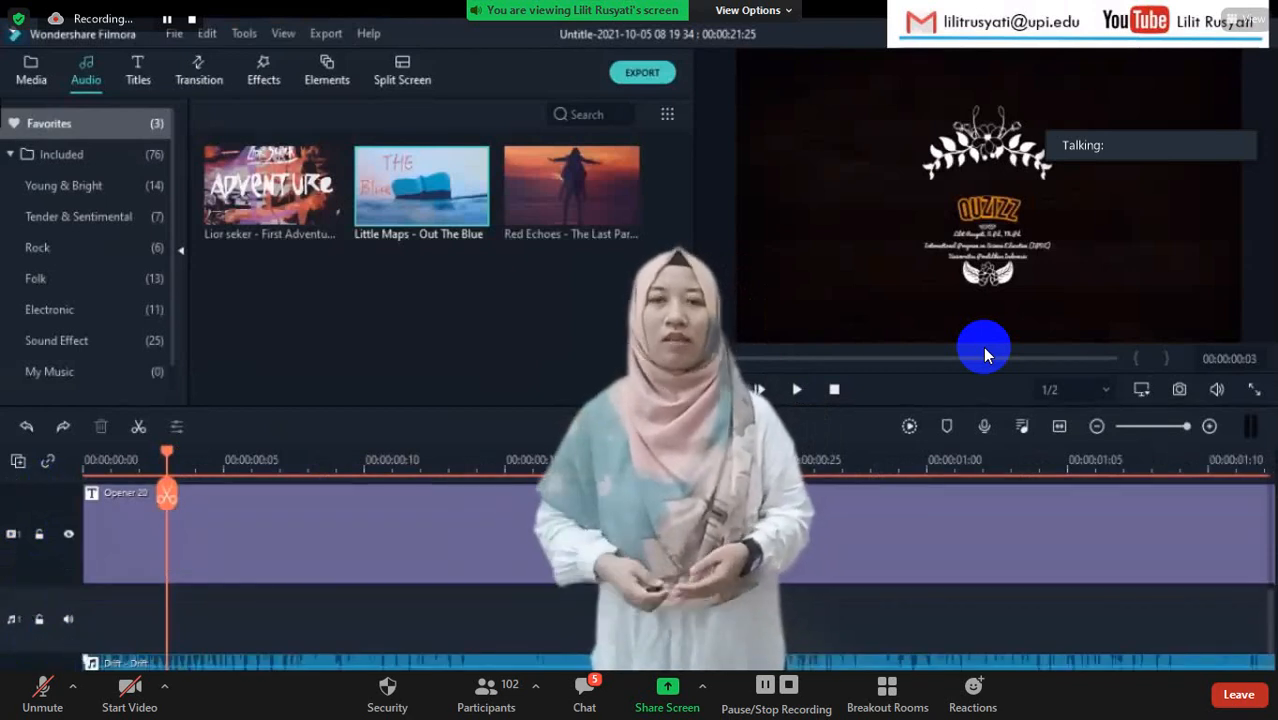
scroll(365, 640, "down", 2)
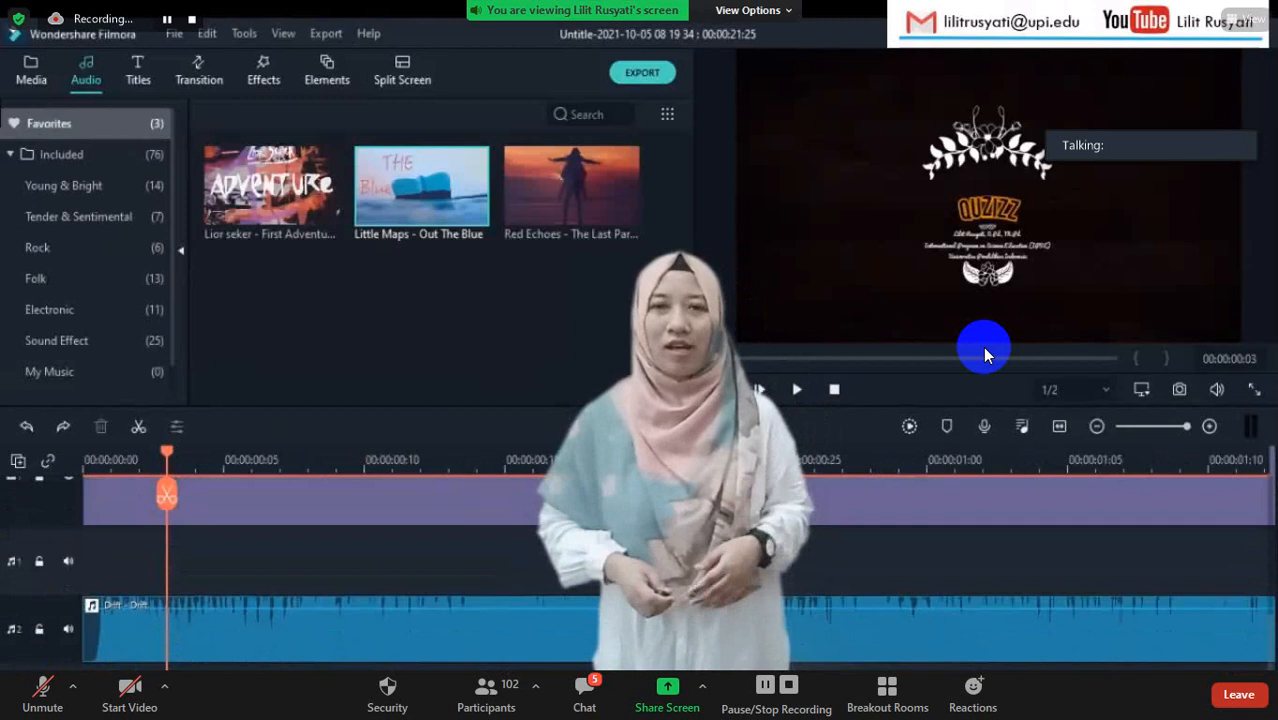
scroll(675, 565, "right", 10)
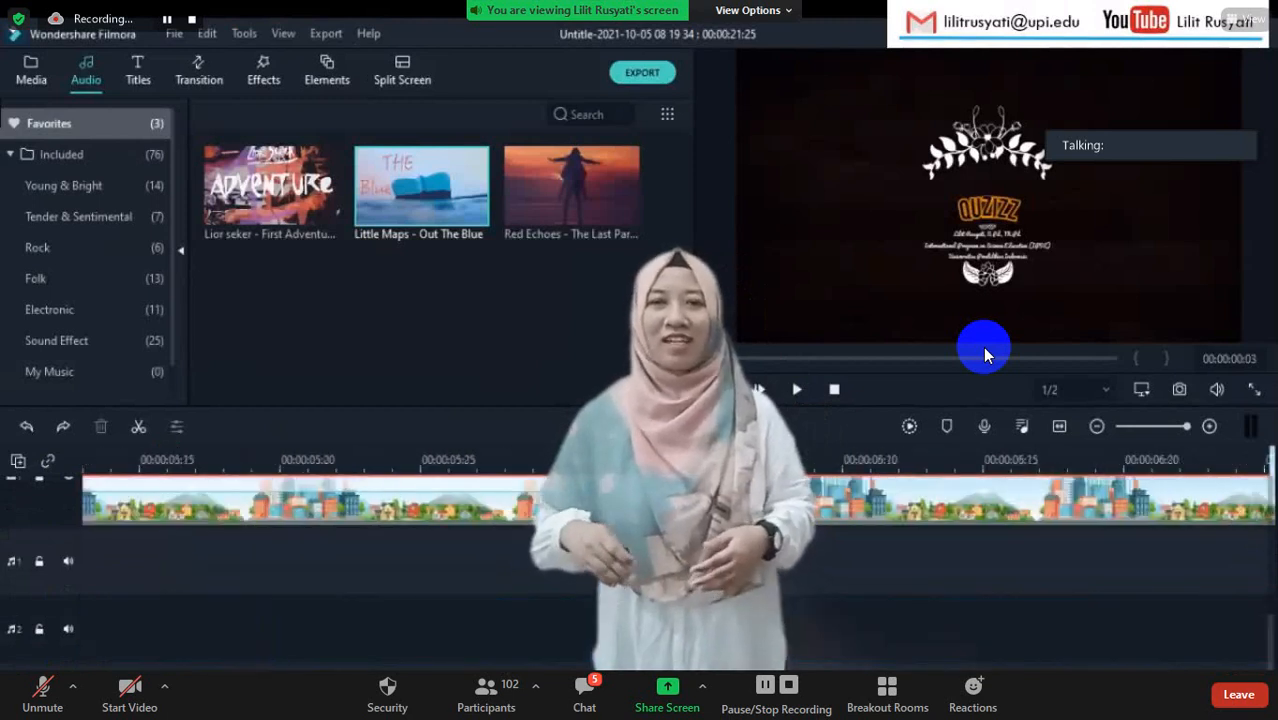
scroll(675, 500, "left", 5)
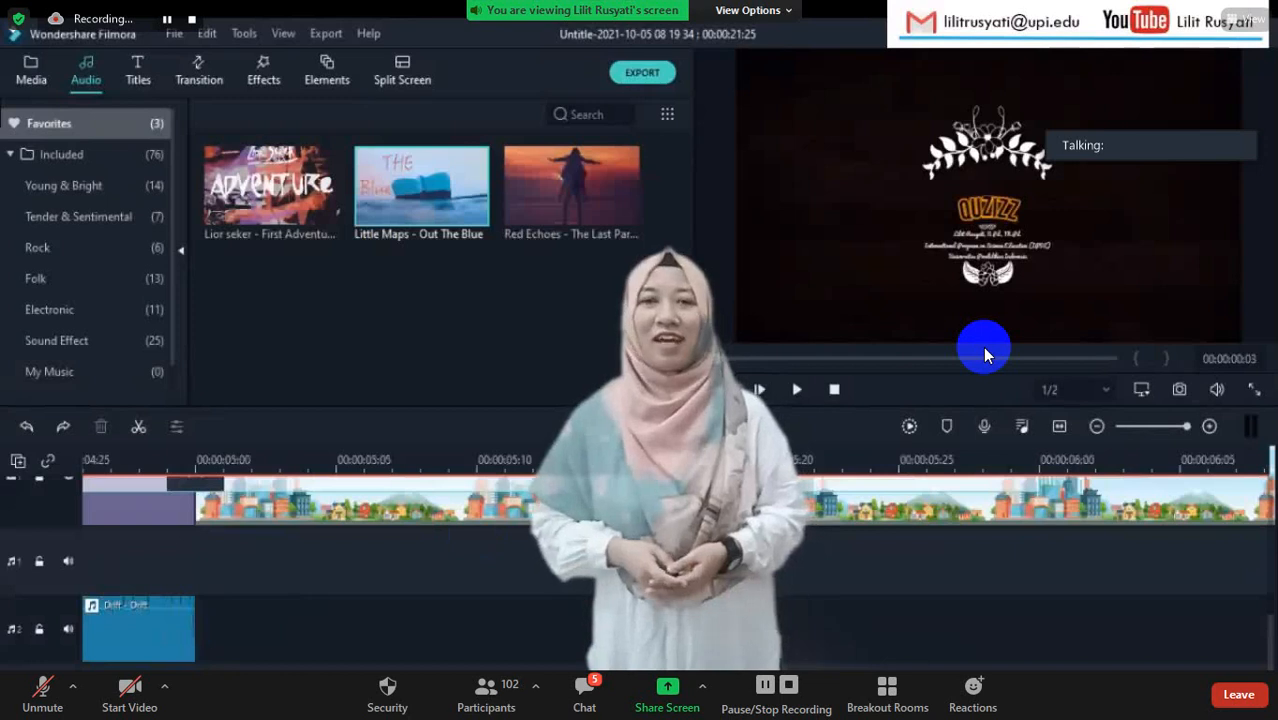
- Add the Little Maps - Out The Blue music to the second audio track near the end of the background image
scroll(675, 500, "right", 10)
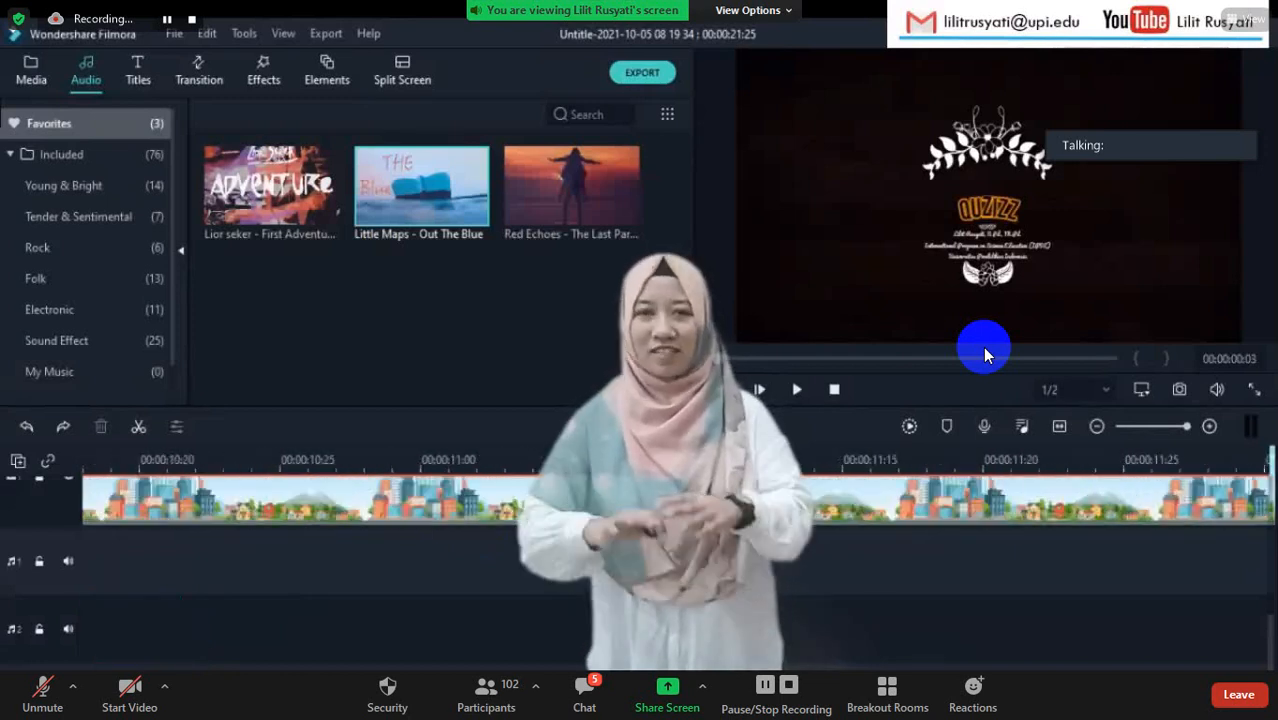
scroll(675, 500, "right", 8)
scroll(675, 500, "right", 9)
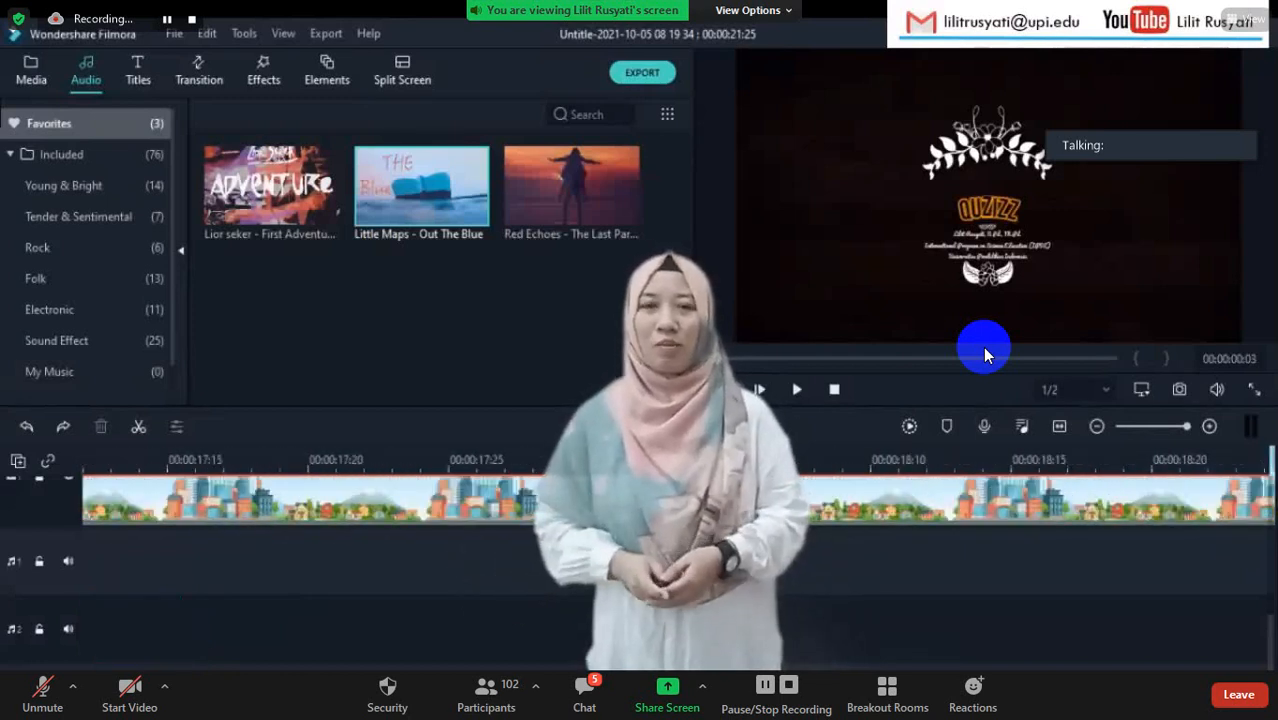
scroll(675, 500, "right", 3)
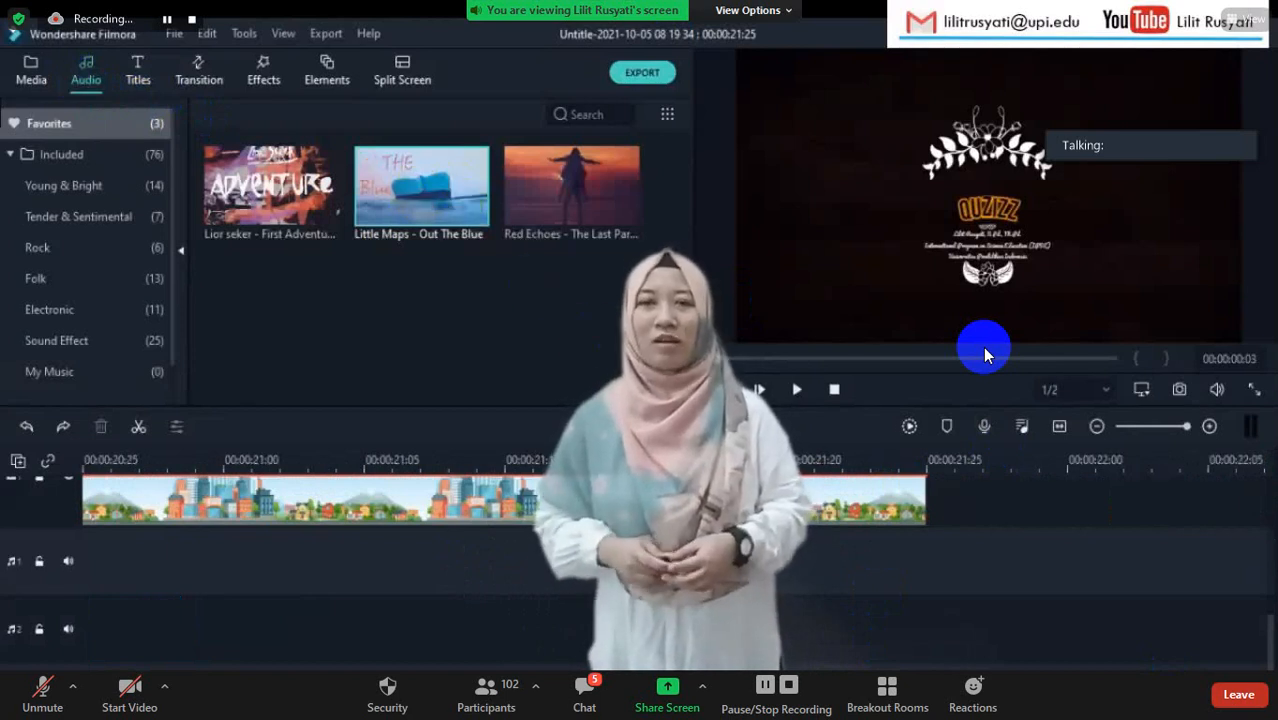
left_click_drag(421, 187, 796, 645)
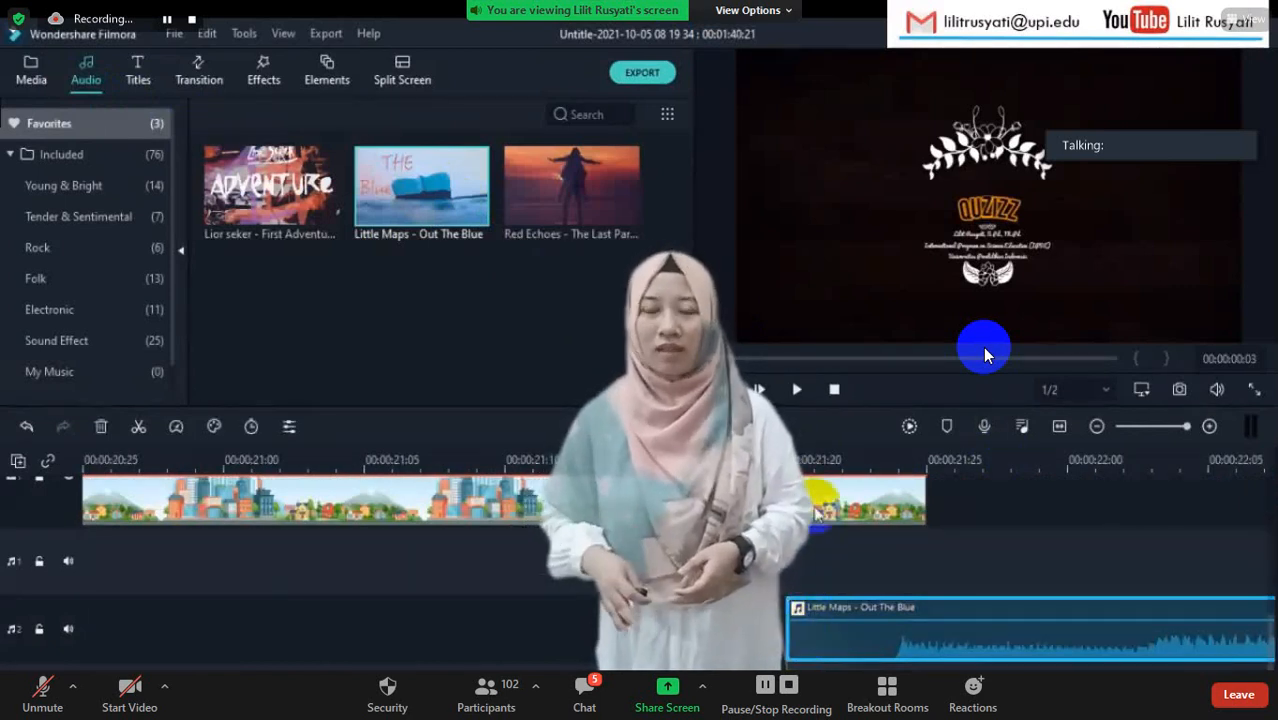
scroll(843, 618, "up", 1)
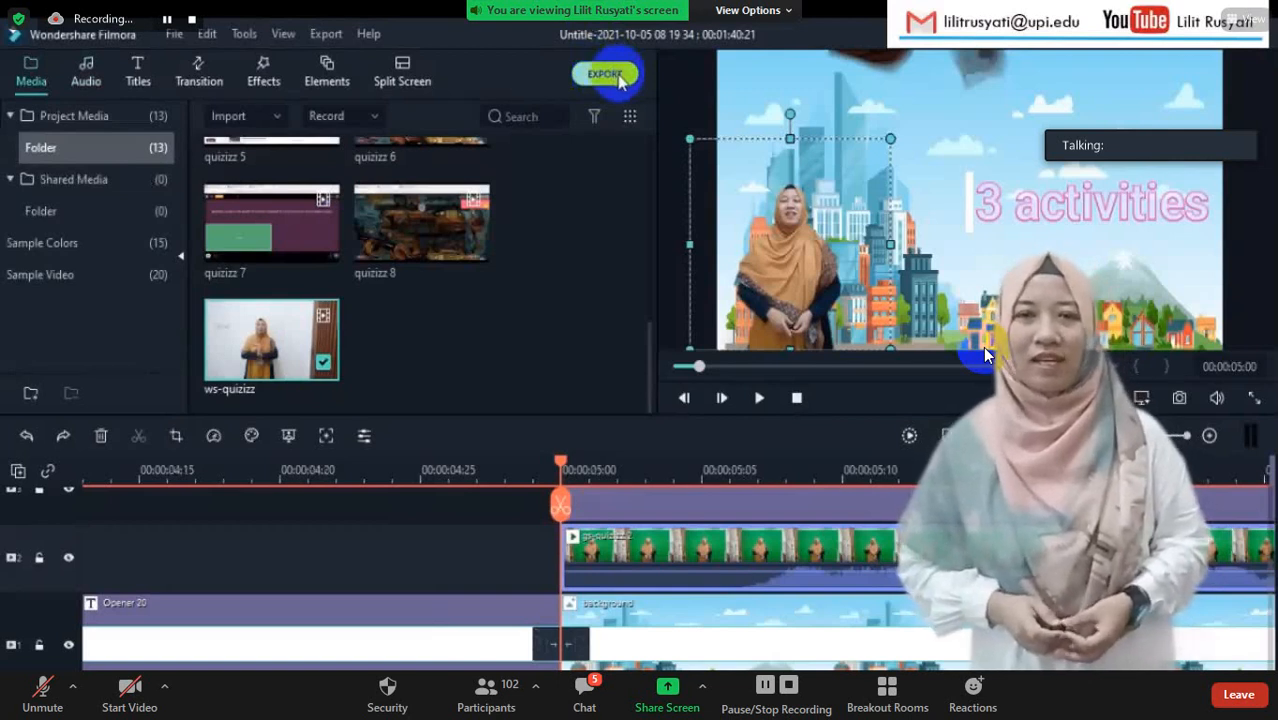
- Open the local MP4 export settings and replace the default video name with one starting with "Qu"
left_click(618, 76)
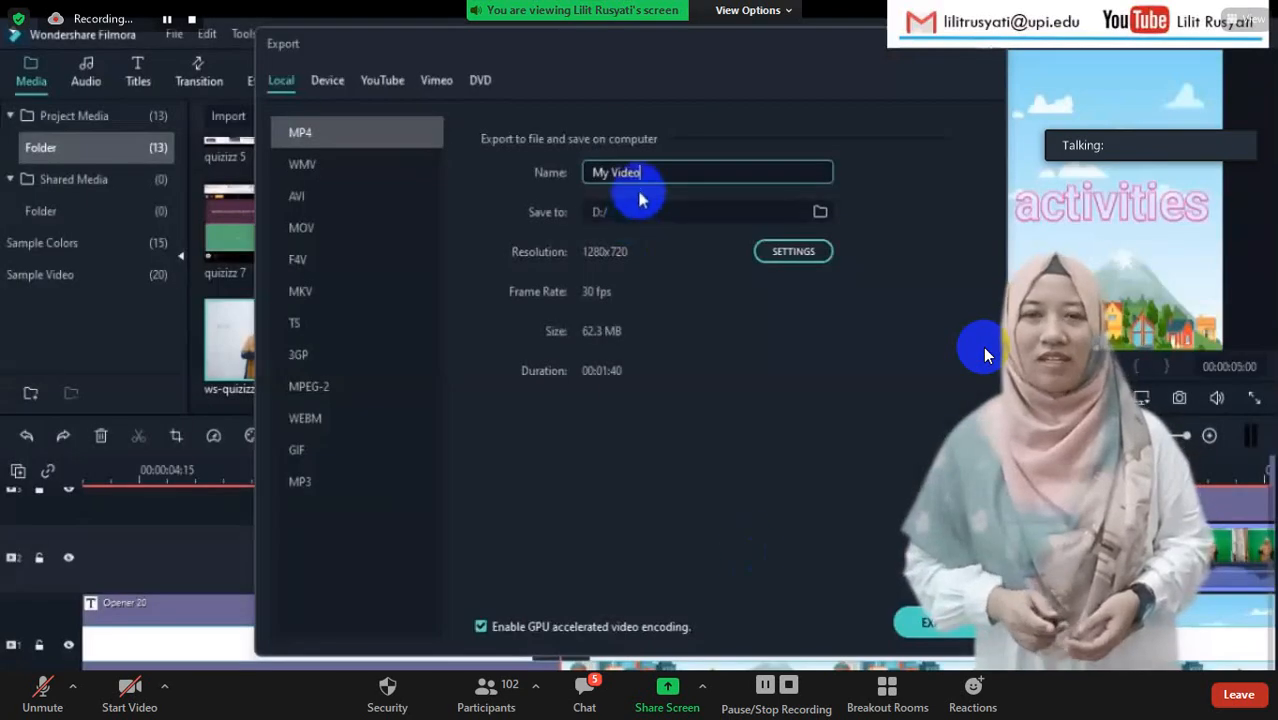
left_click_drag(638, 173, 589, 170)
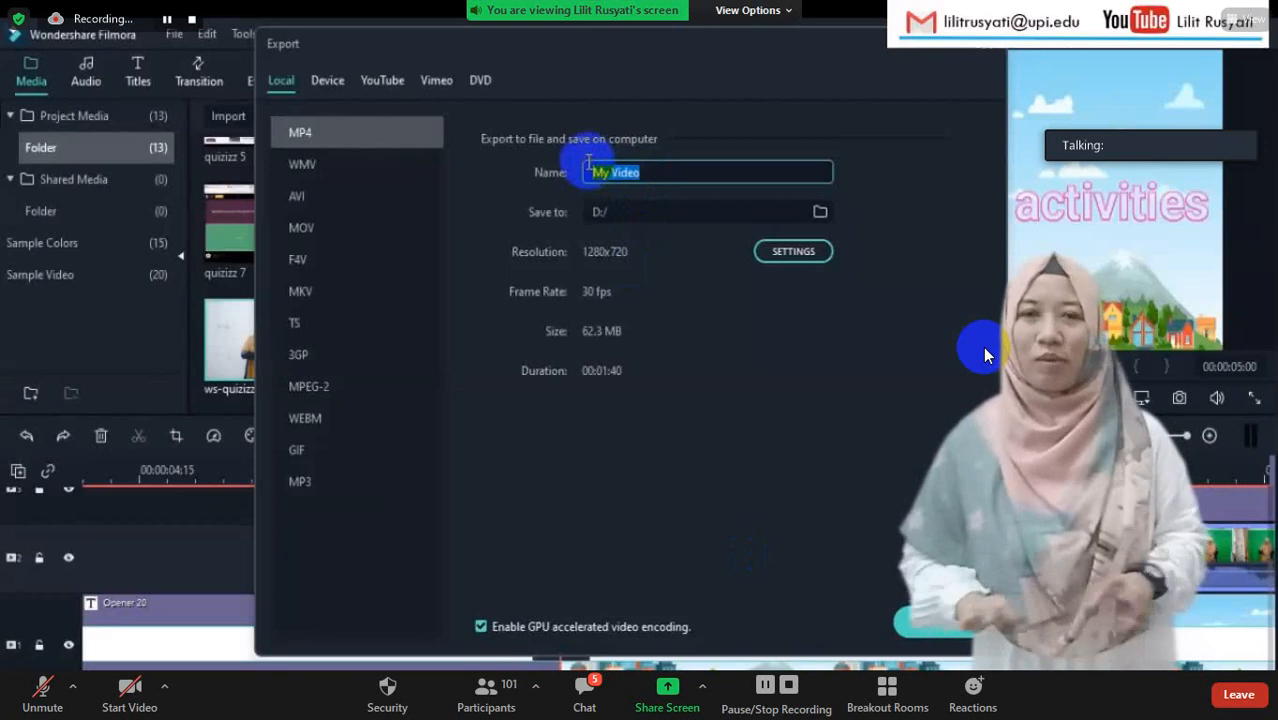
type("q")
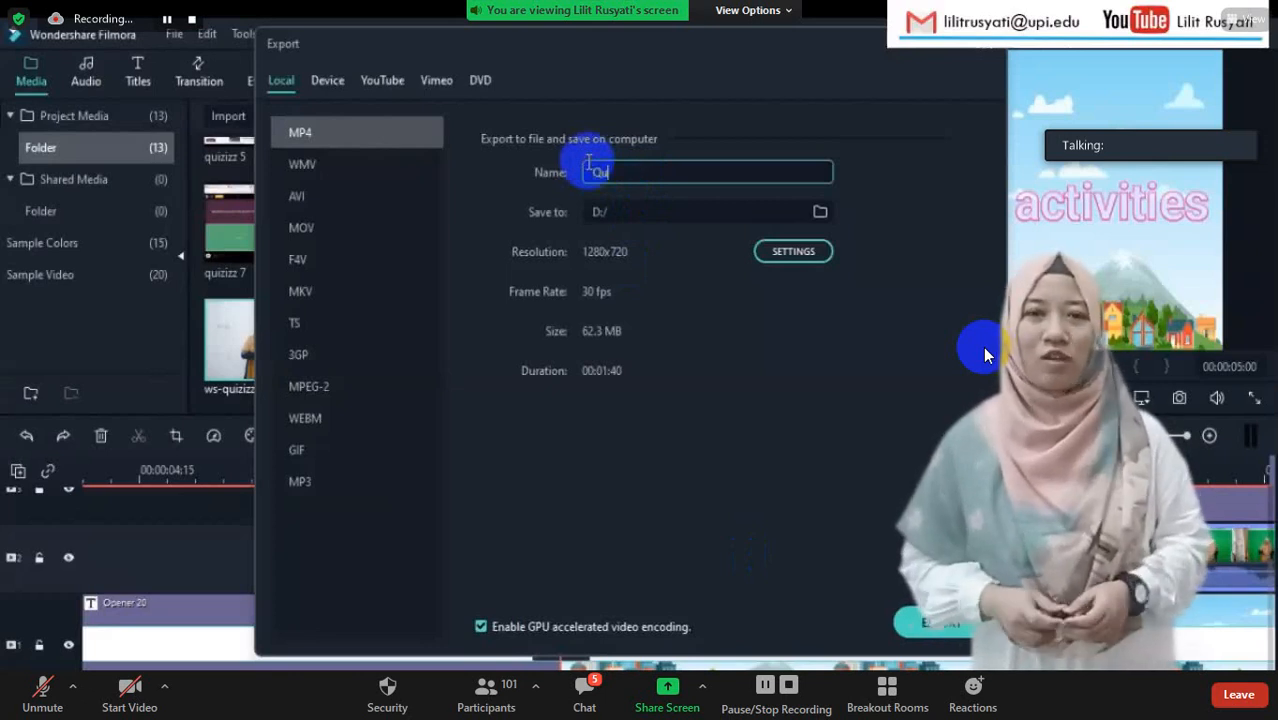